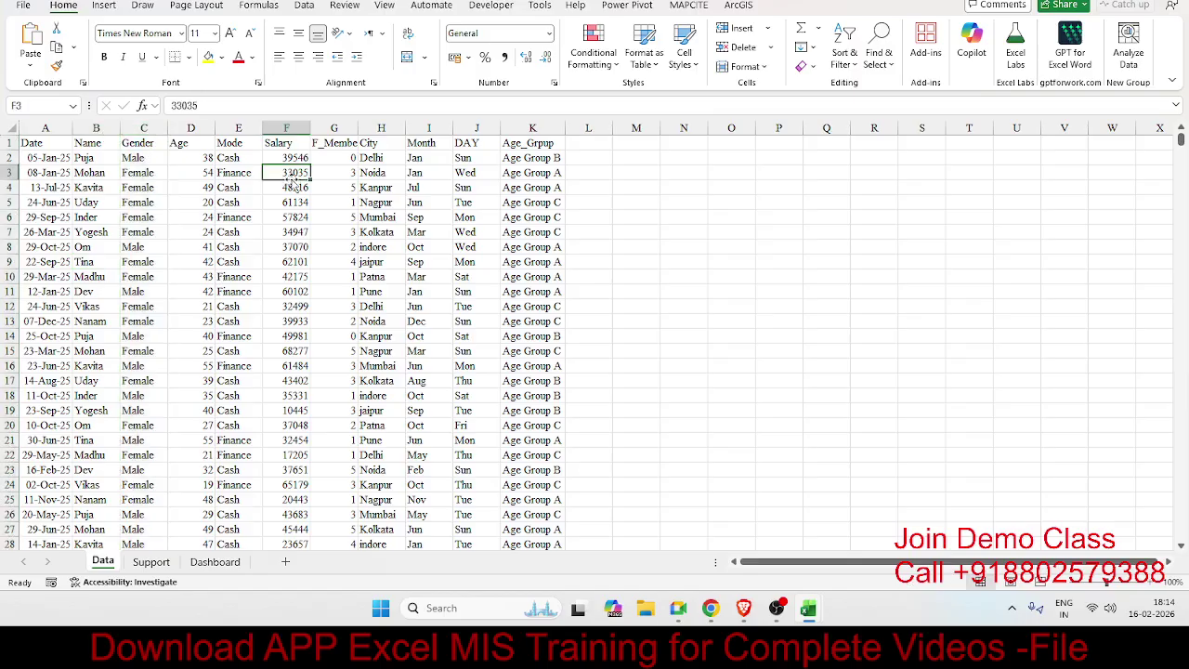
pyautogui.click(516, 172)
pyautogui.click(525, 201)
pyautogui.click(530, 263)
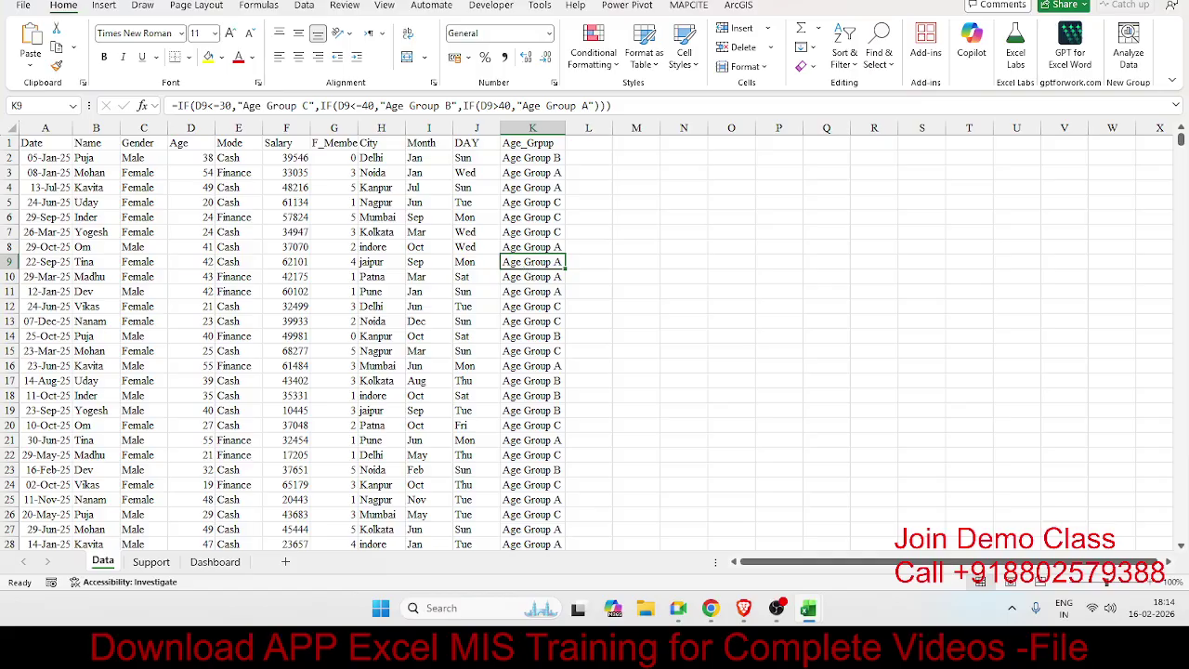
# Copy the entire data table from the Data sheet, header row included, and paste it into a new blank workbook.
pyautogui.click(37, 141)
pyautogui.hotkey('ctrl', 'shift', 'End')
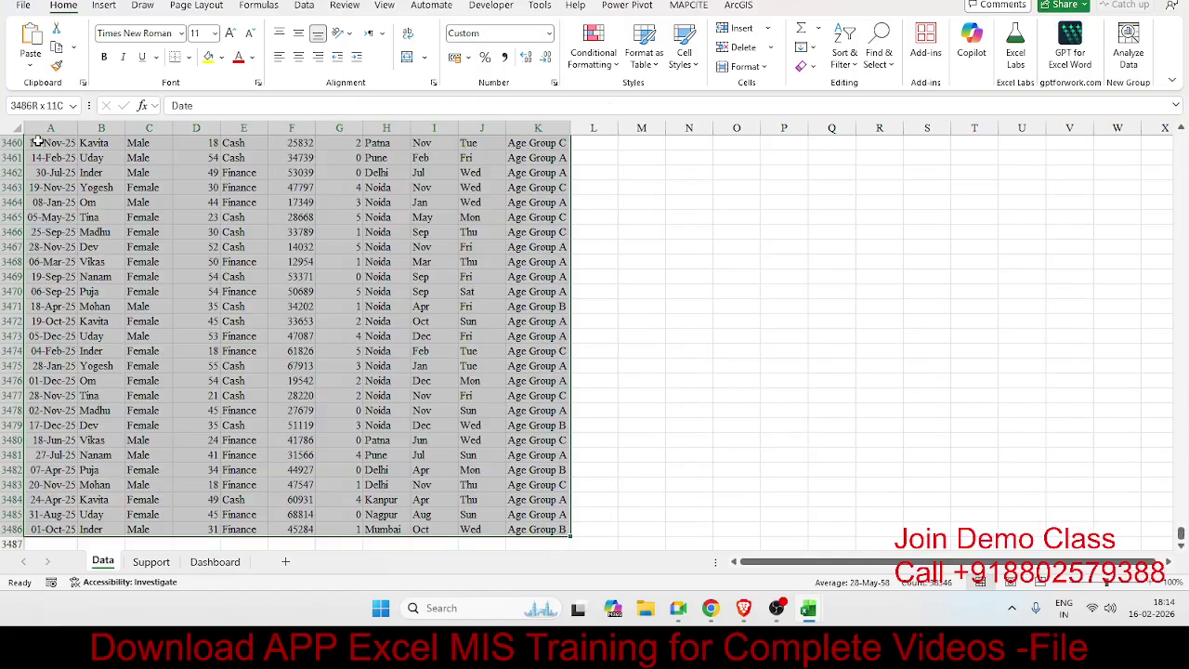
pyautogui.hotkey('ctrl', 'c')
pyautogui.hotkey('ctrl', 'n')
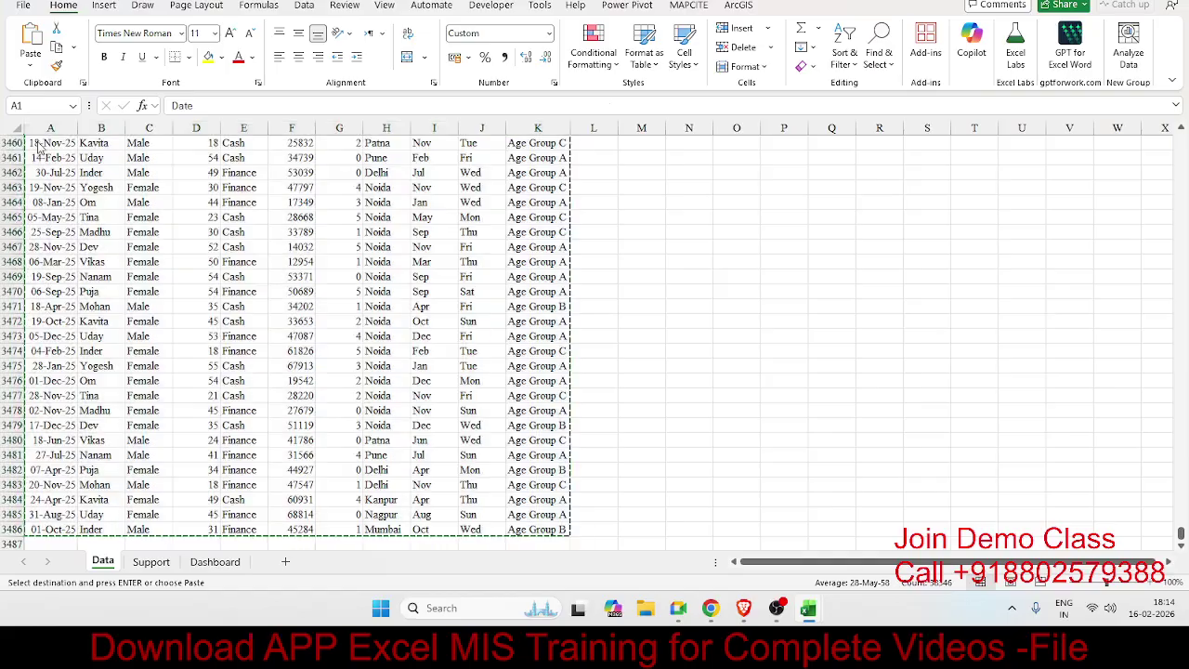
pyautogui.hotkey('ctrl', 'v')
# Switch back to the source workbook and close it without keeping the copied data on the clipboard.
pyautogui.hotkey('alt', 'Tab')
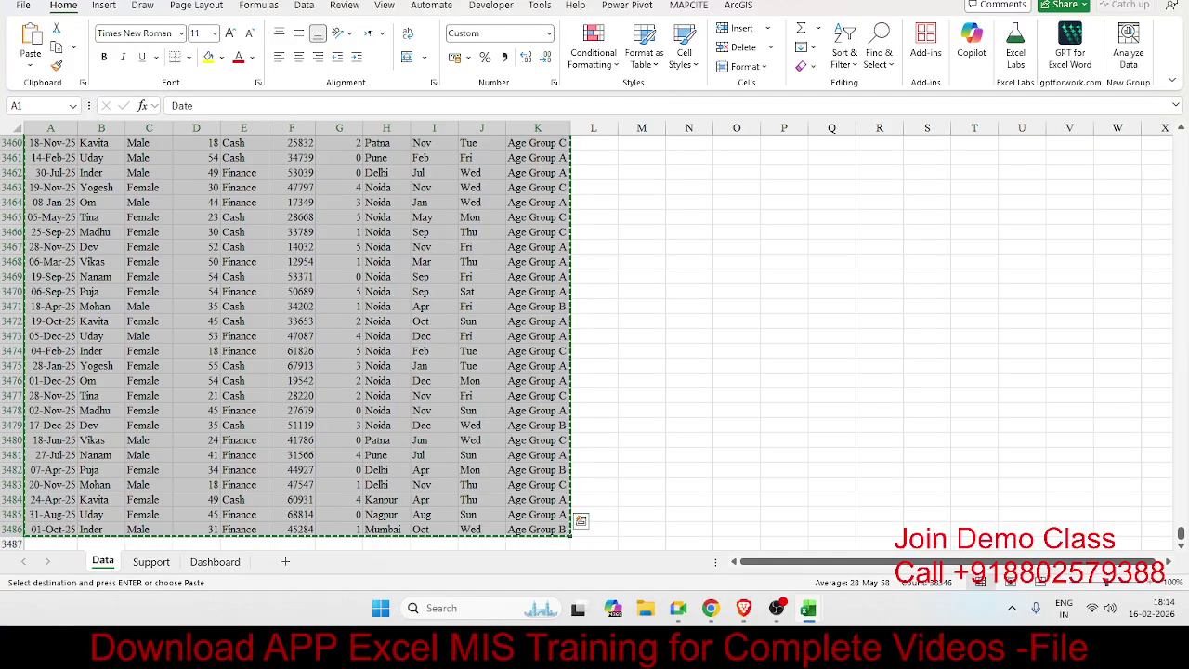
pyautogui.hotkey('ctrl', 'w')
pyautogui.click(628, 348)
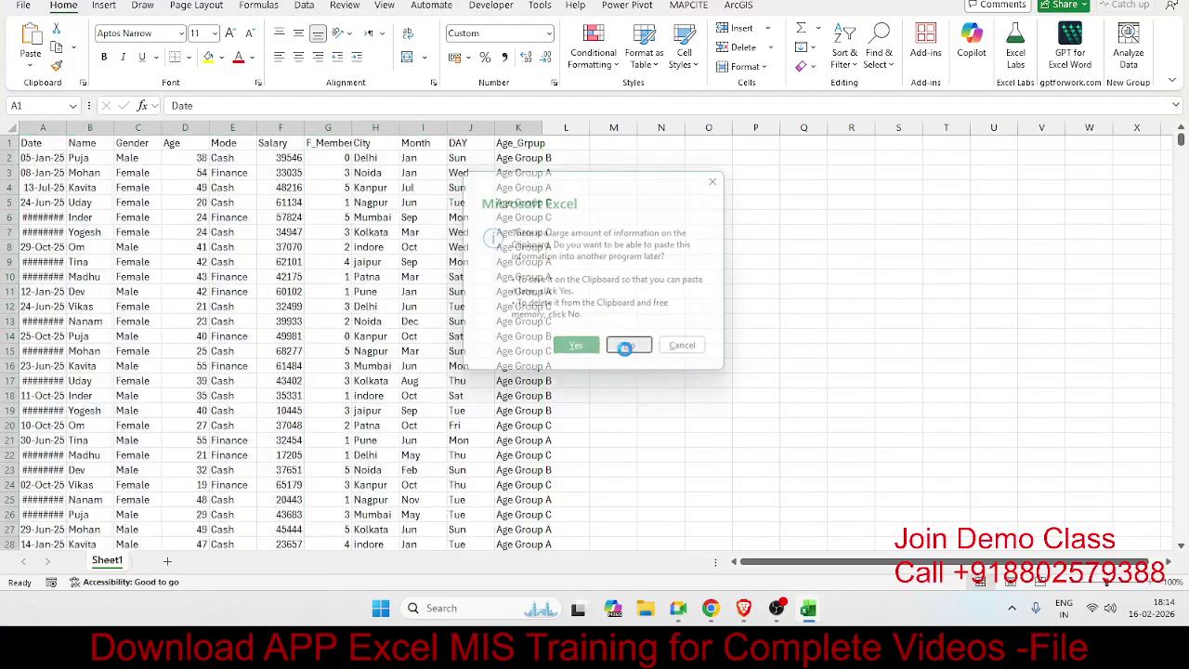
# Review each column of the pasted table from Date to Age_Grpup, including the formulas in the DAY column.
pyautogui.click(30, 156)
pyautogui.click(76, 158)
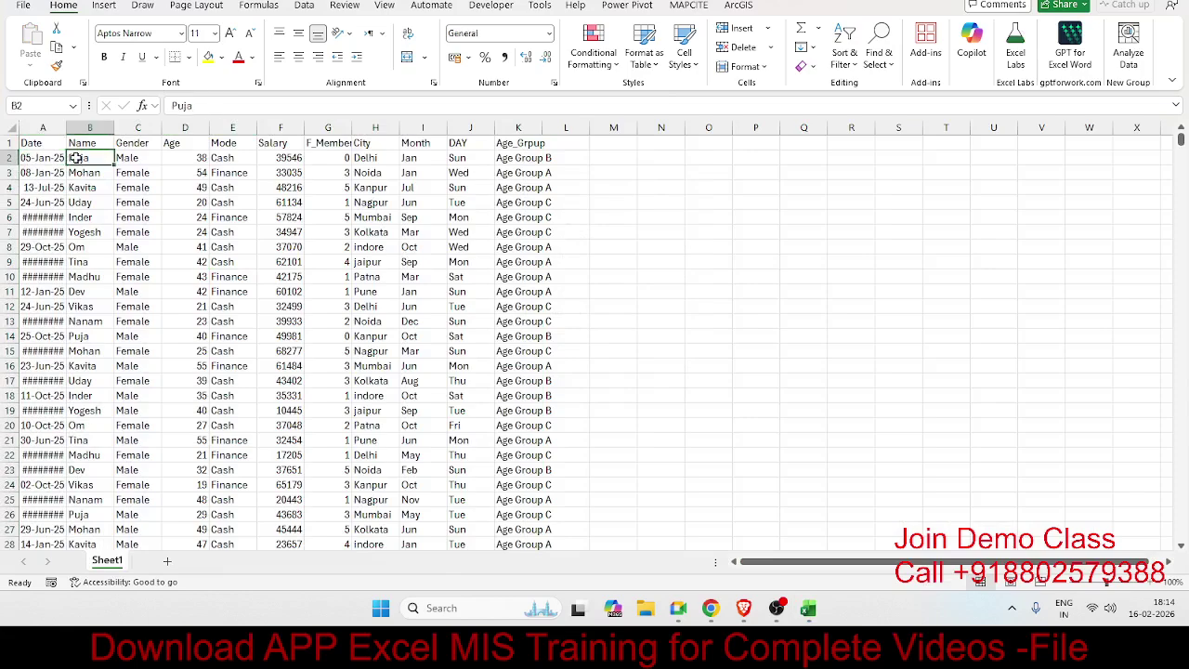
pyautogui.click(124, 155)
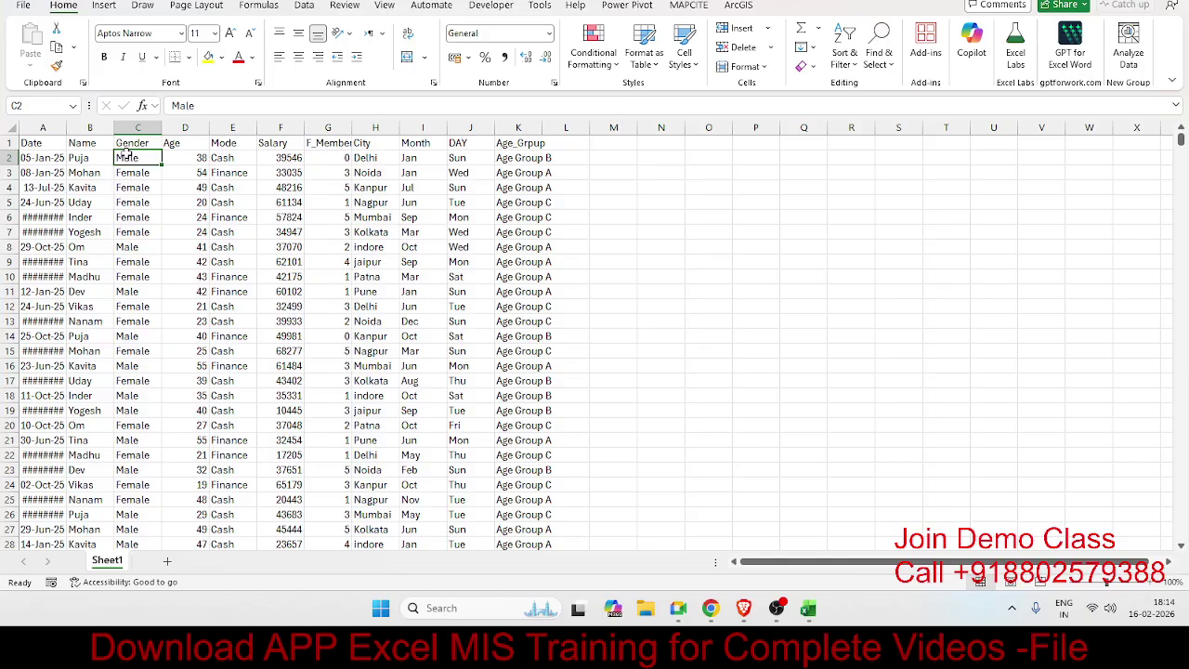
pyautogui.click(177, 156)
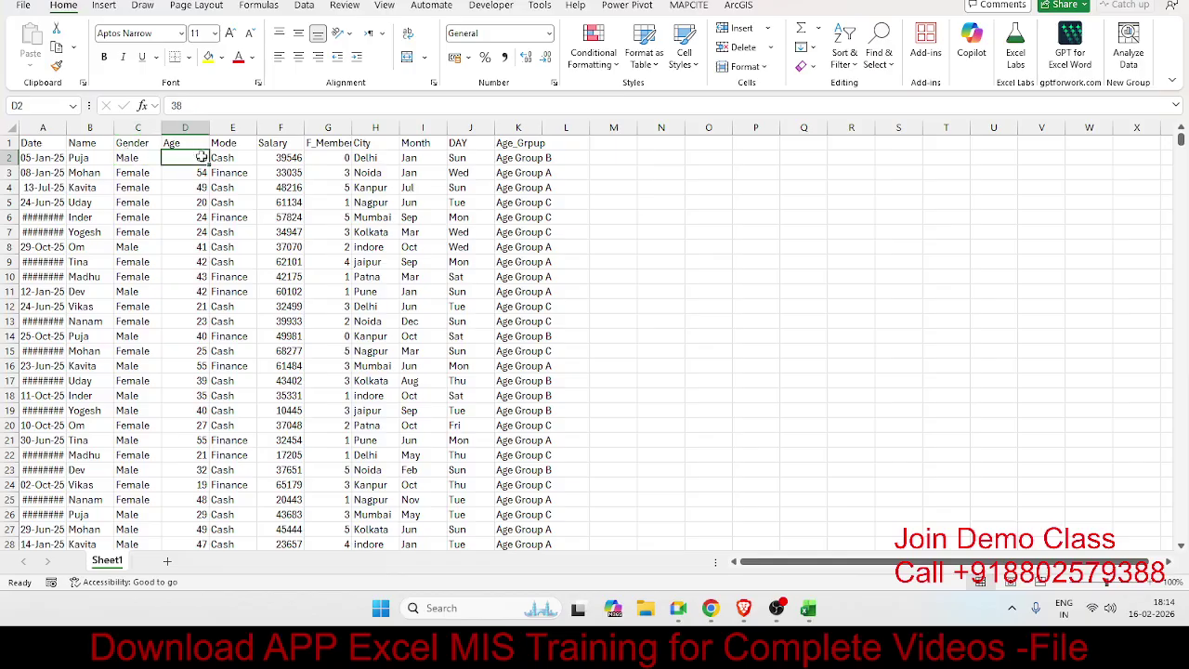
pyautogui.click(235, 156)
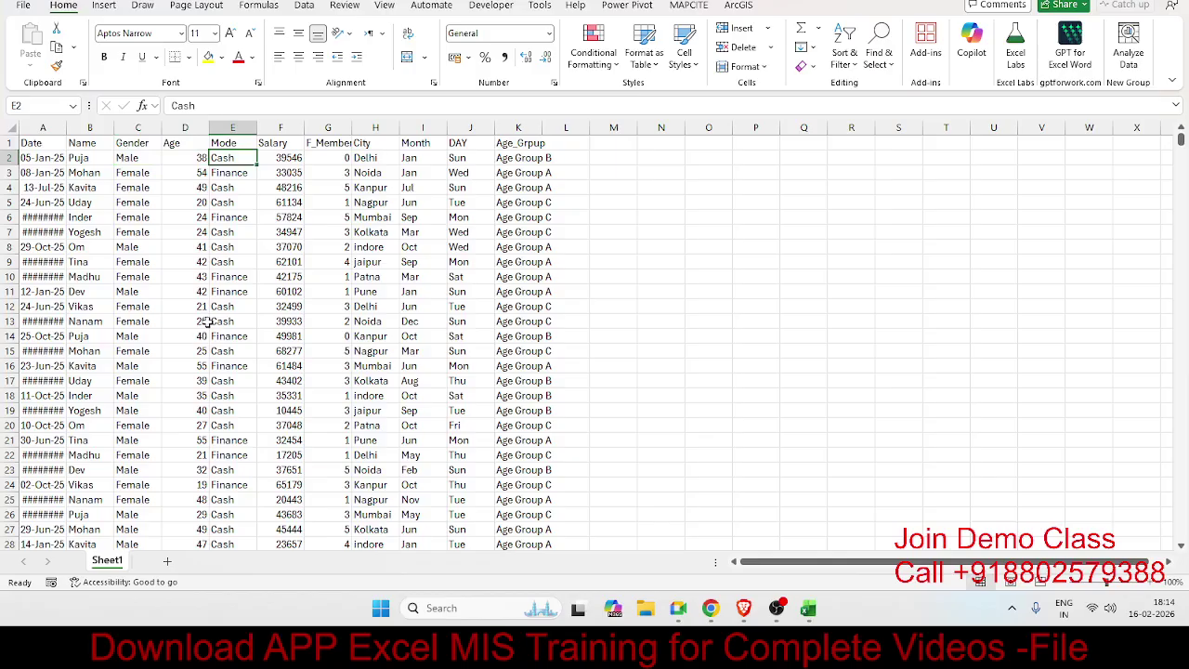
pyautogui.click(279, 162)
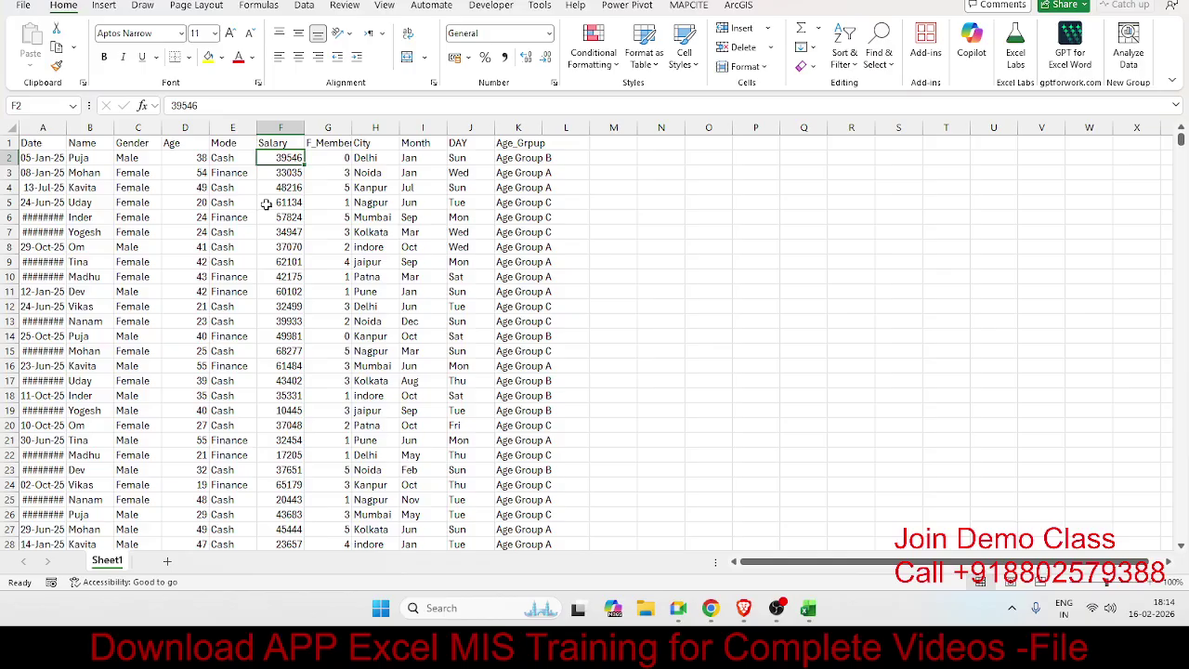
pyautogui.click(345, 157)
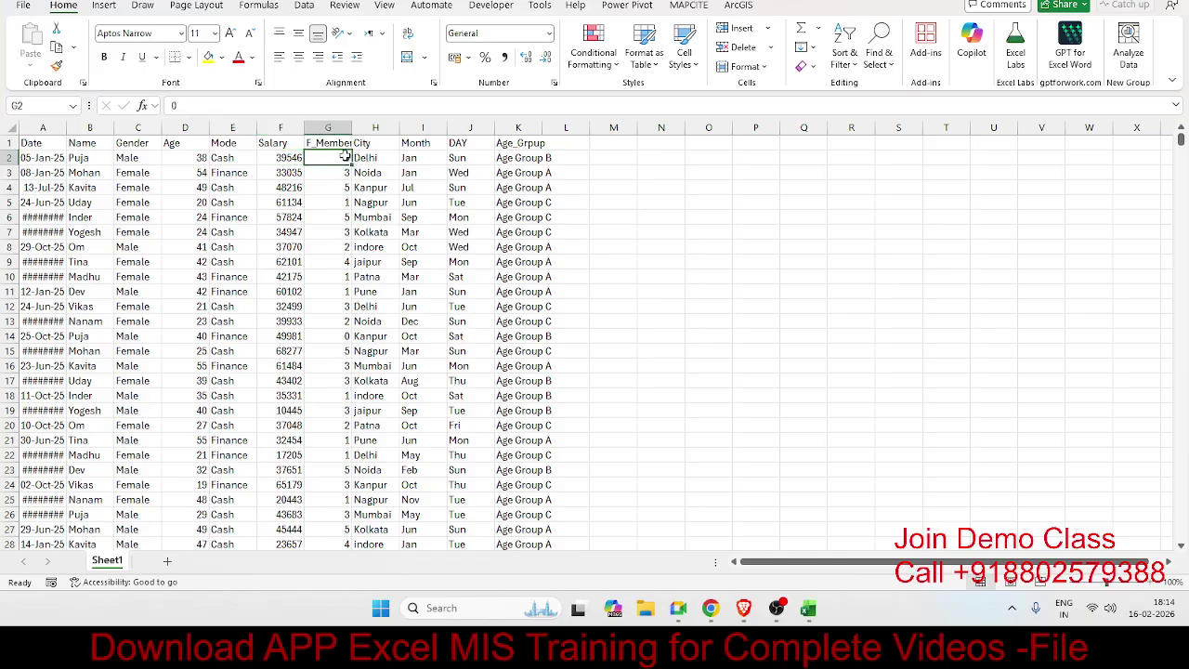
pyautogui.click(363, 158)
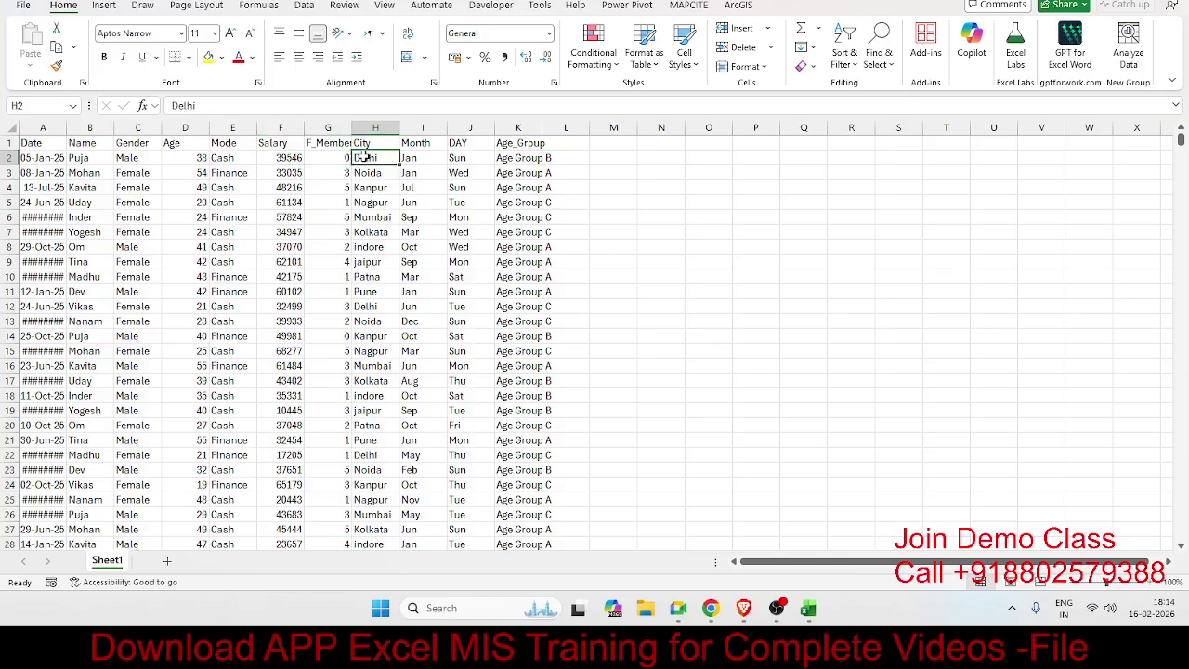
pyautogui.click(412, 160)
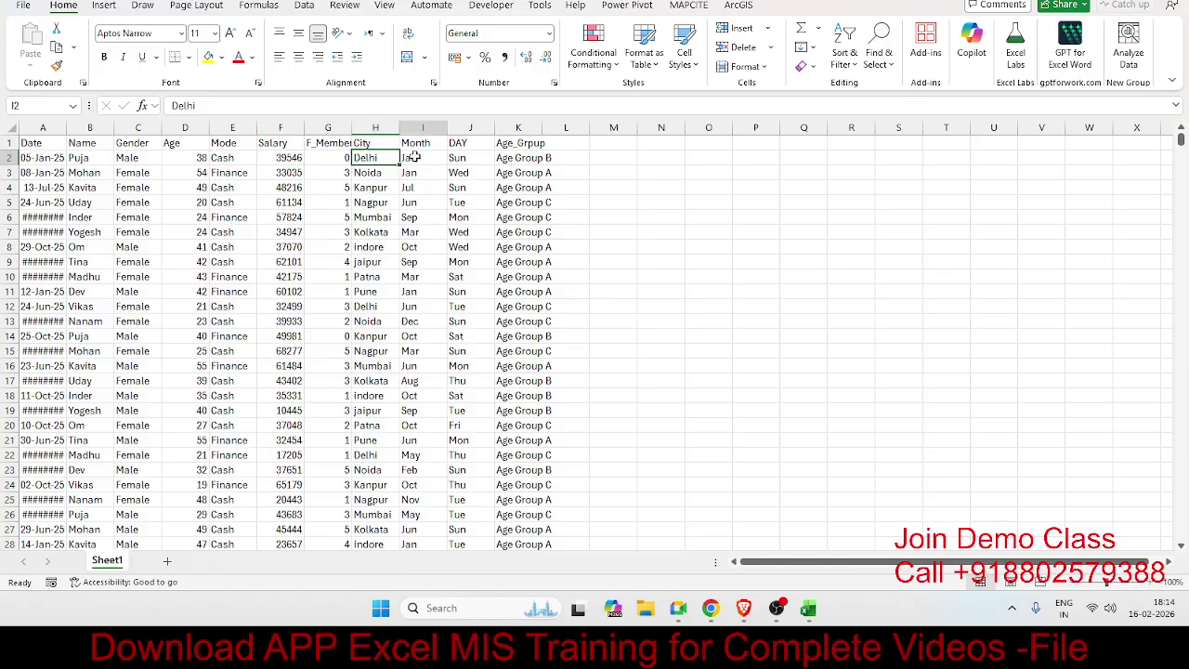
pyautogui.click(461, 160)
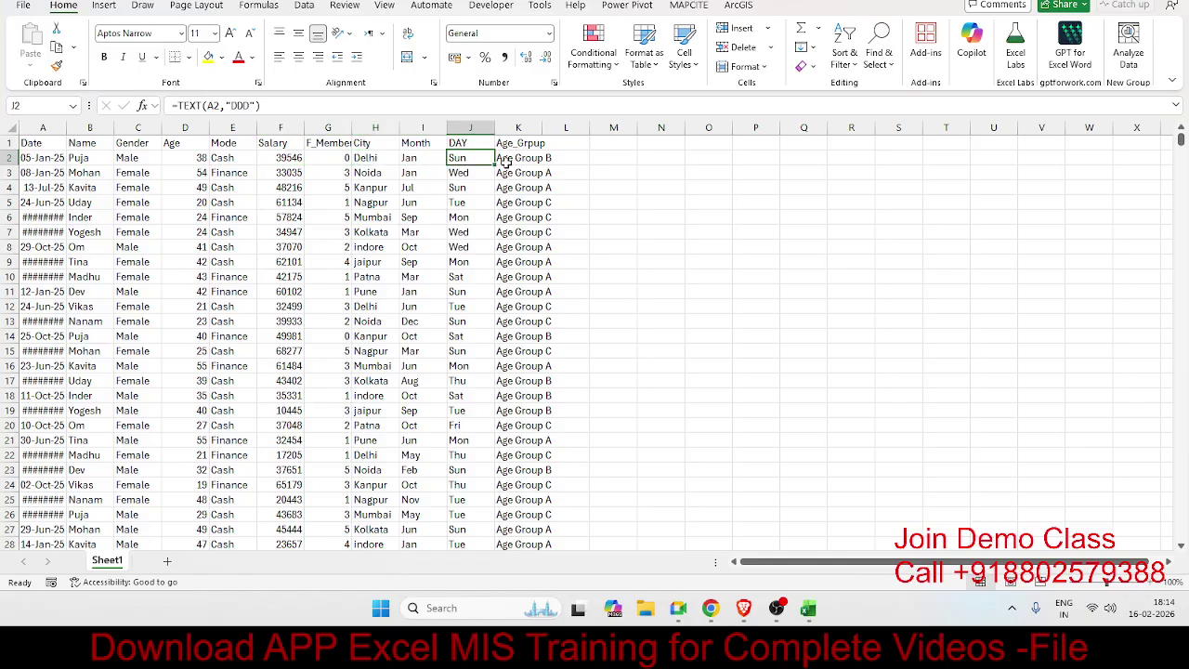
pyautogui.click(506, 161)
pyautogui.click(479, 200)
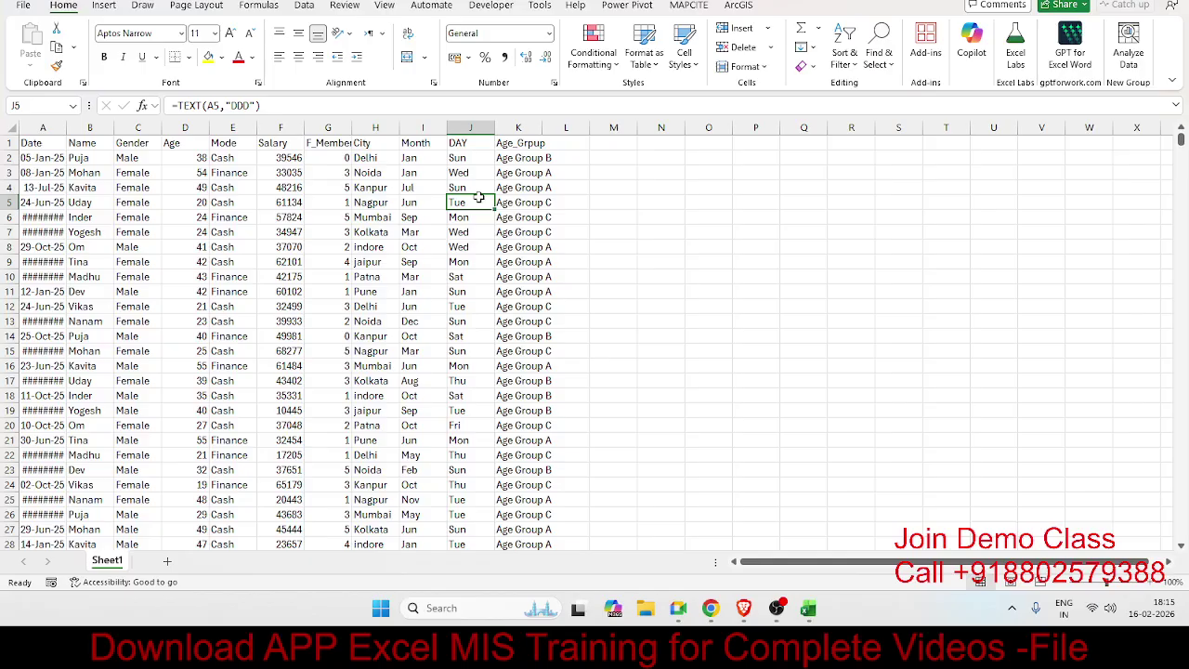
pyautogui.click(513, 145)
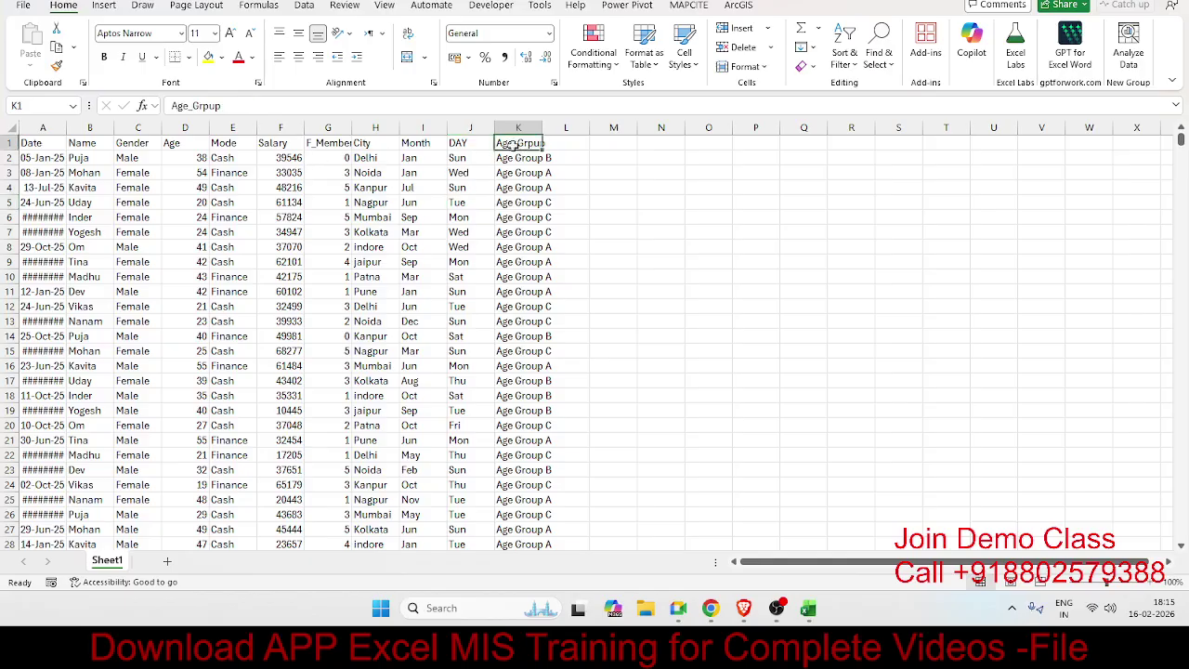
pyautogui.click(190, 128)
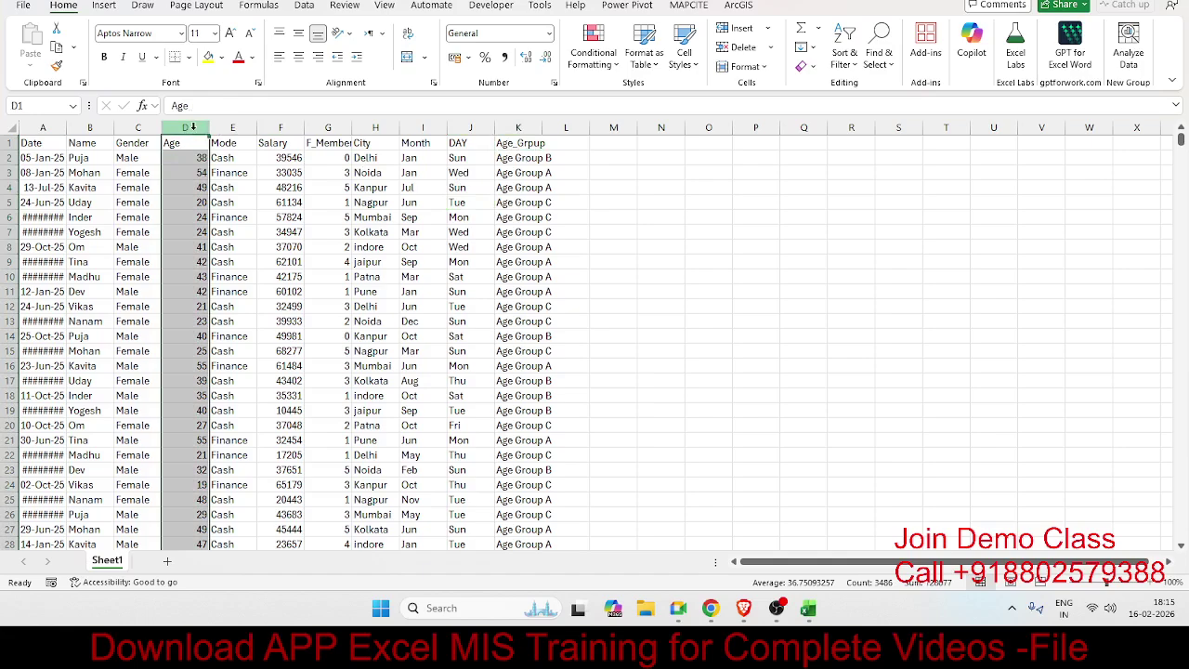
pyautogui.click(472, 140)
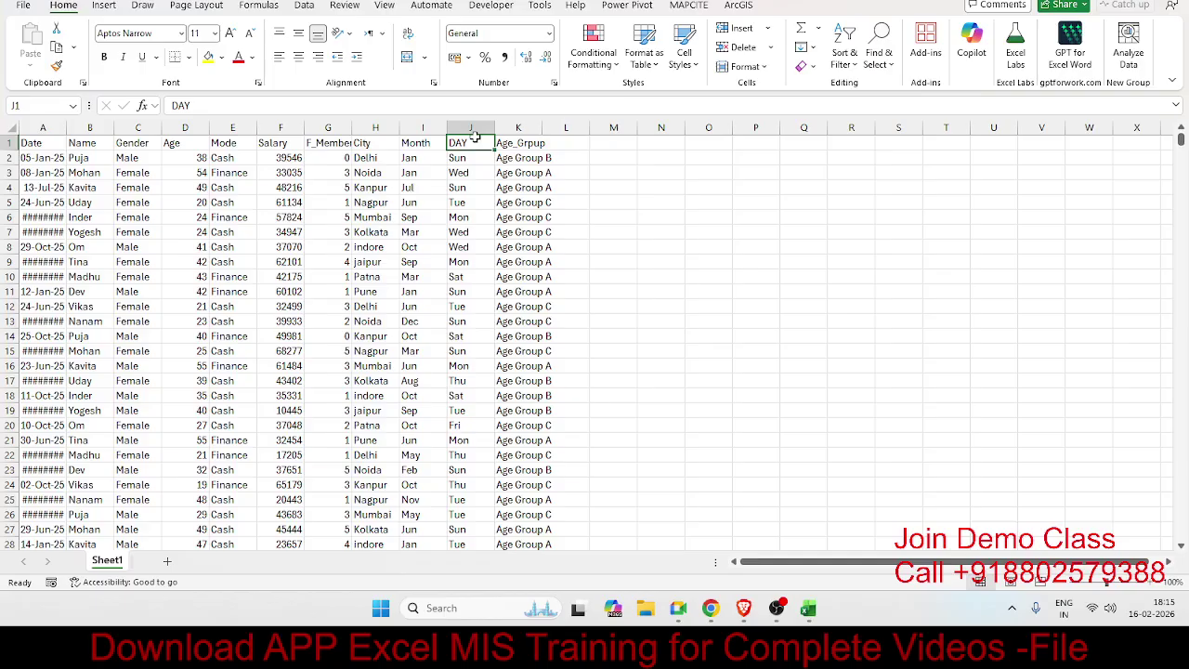
# Rename Sheet1 as Data and autofit the Date column so that all dates display fully.
pyautogui.doubleClick(106, 560)
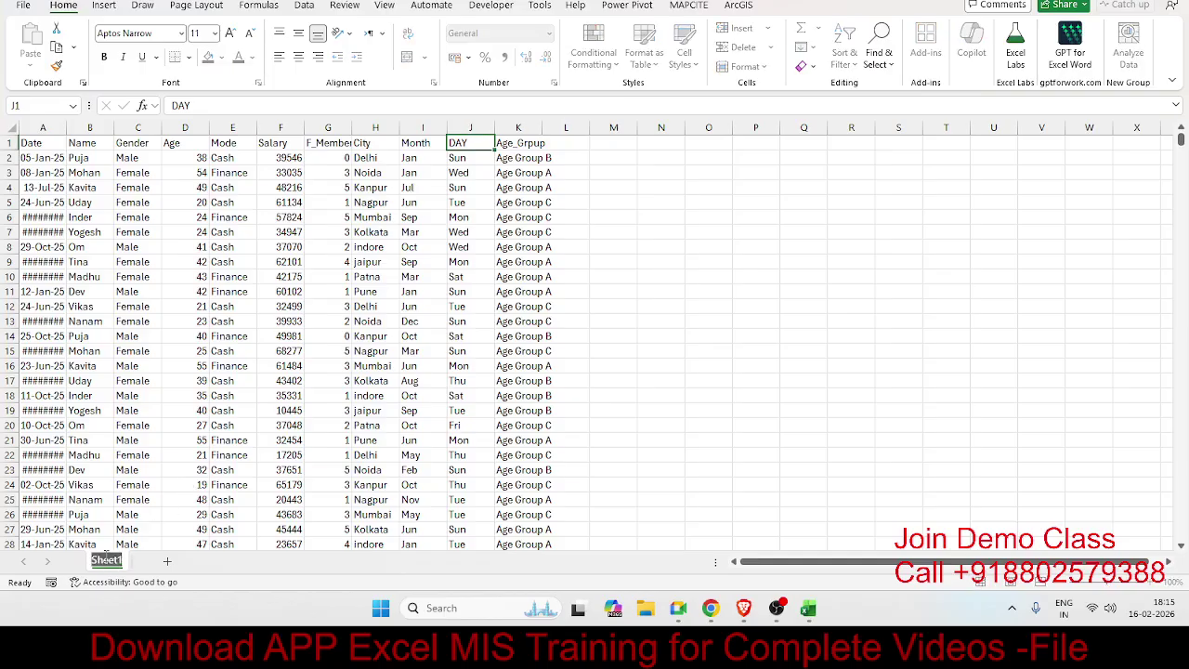
pyautogui.write('Data')
pyautogui.press('Return')
pyautogui.click(61, 127)
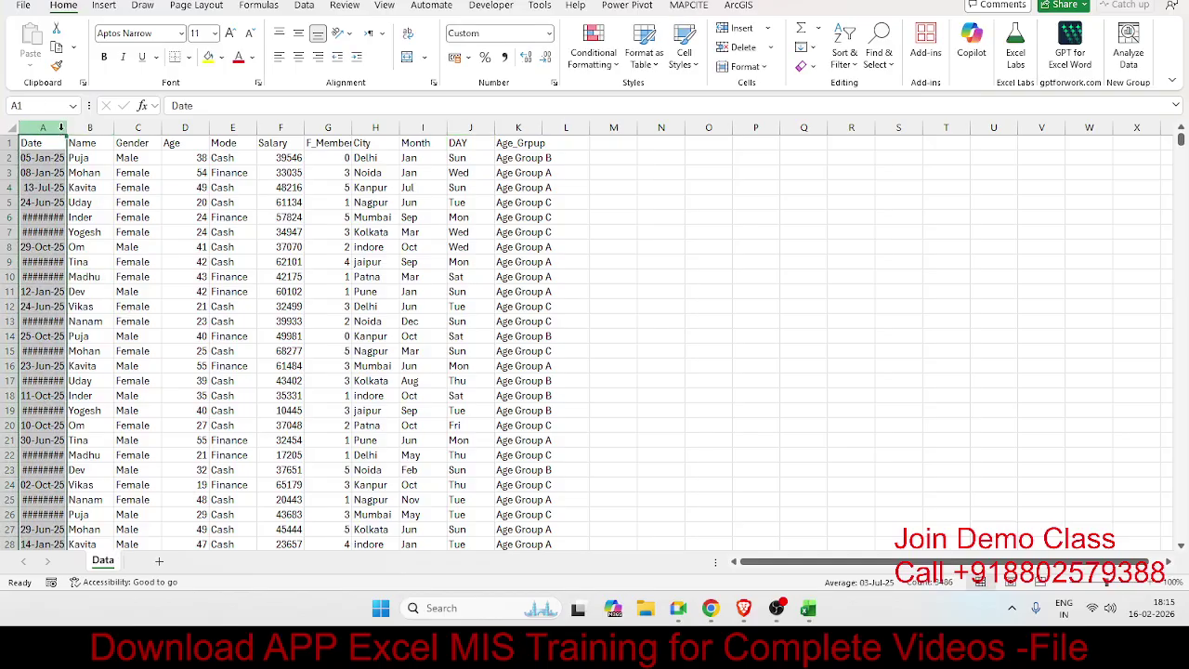
pyautogui.doubleClick(67, 127)
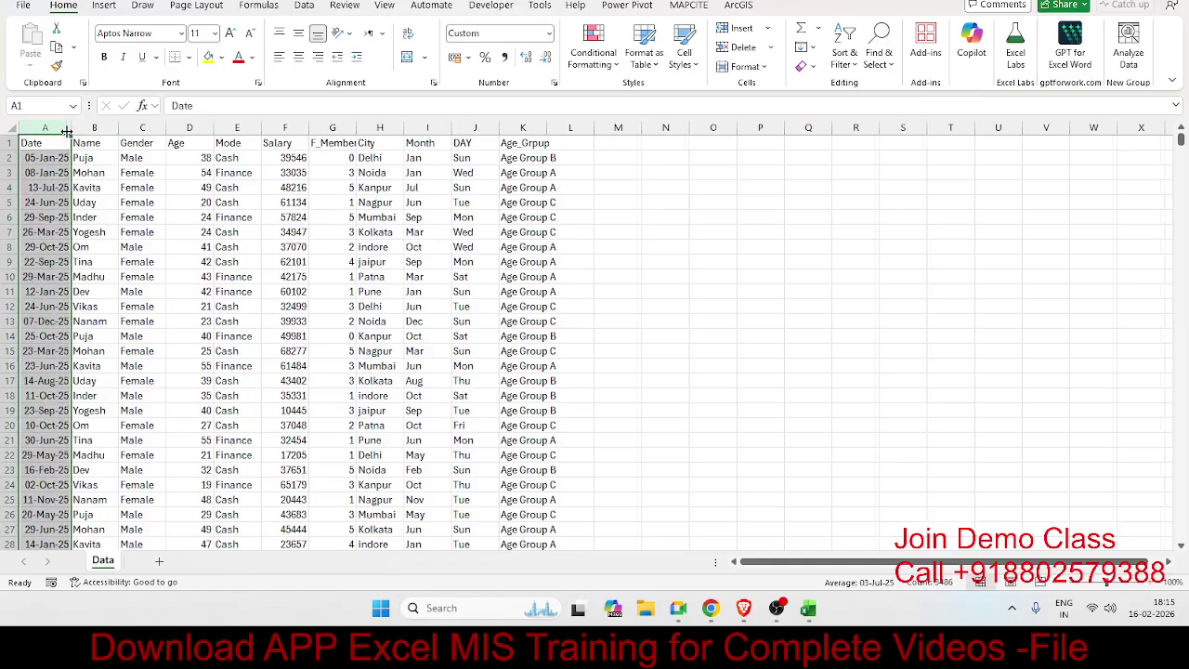
# Add a new worksheet and name it Support.
pyautogui.click(160, 563)
pyautogui.doubleClick(149, 561)
pyautogui.write('S')
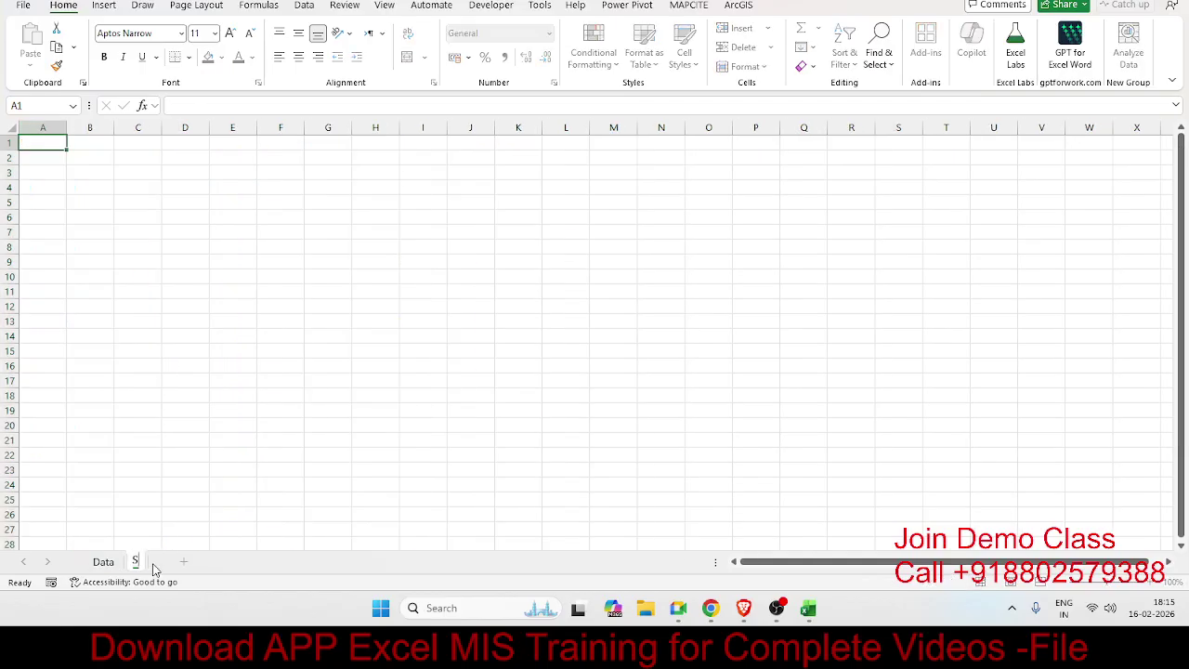
pyautogui.write('upport')
pyautogui.click(260, 470)
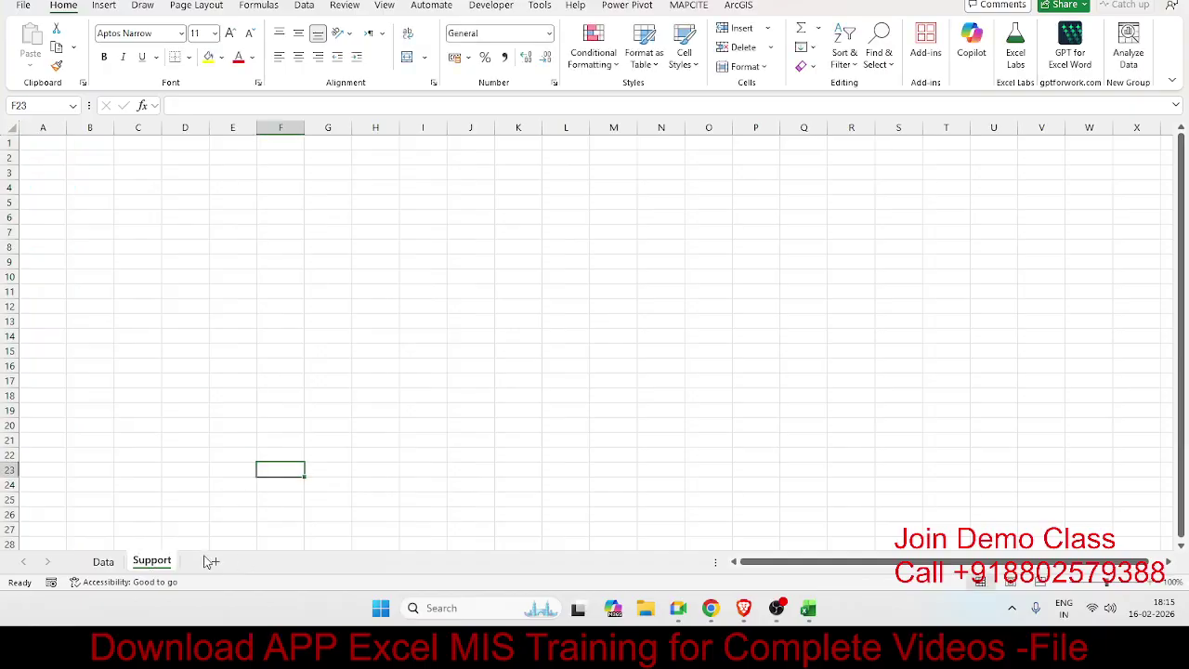
# Add another worksheet after Support and name it Report.
pyautogui.click(214, 561)
pyautogui.doubleClick(206, 560)
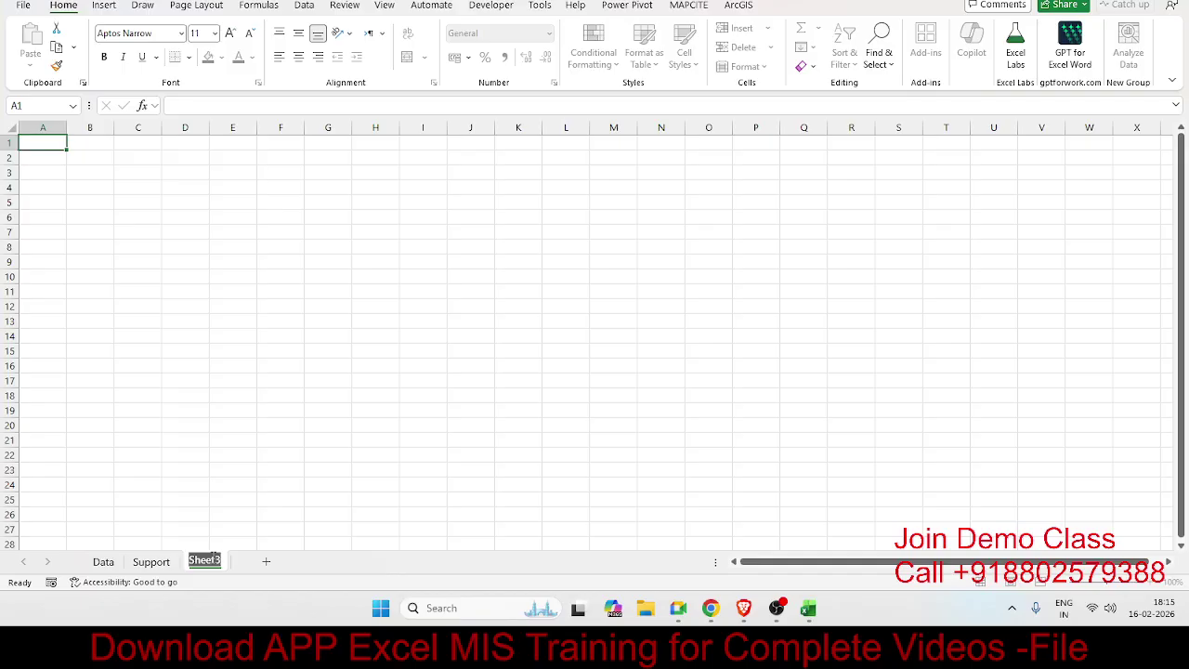
pyautogui.write('Data')
pyautogui.press('BackSpace')
pyautogui.press('BackSpace')
pyautogui.press('BackSpace')
pyautogui.press('BackSpace')
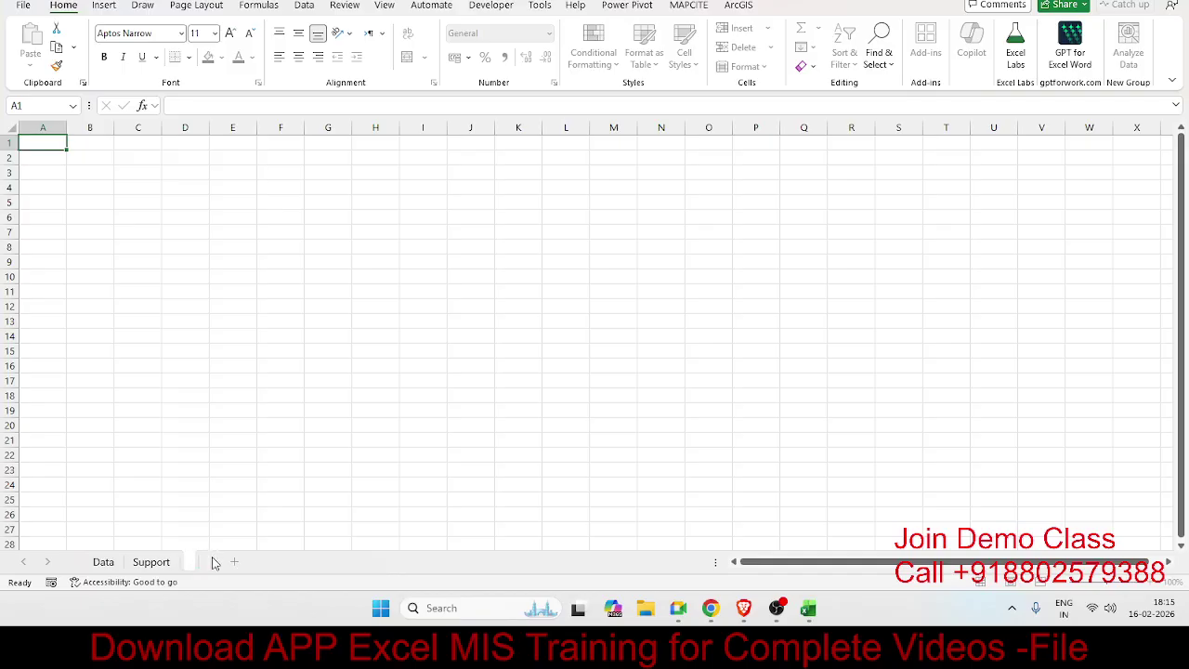
pyautogui.write('Report')
pyautogui.click(333, 407)
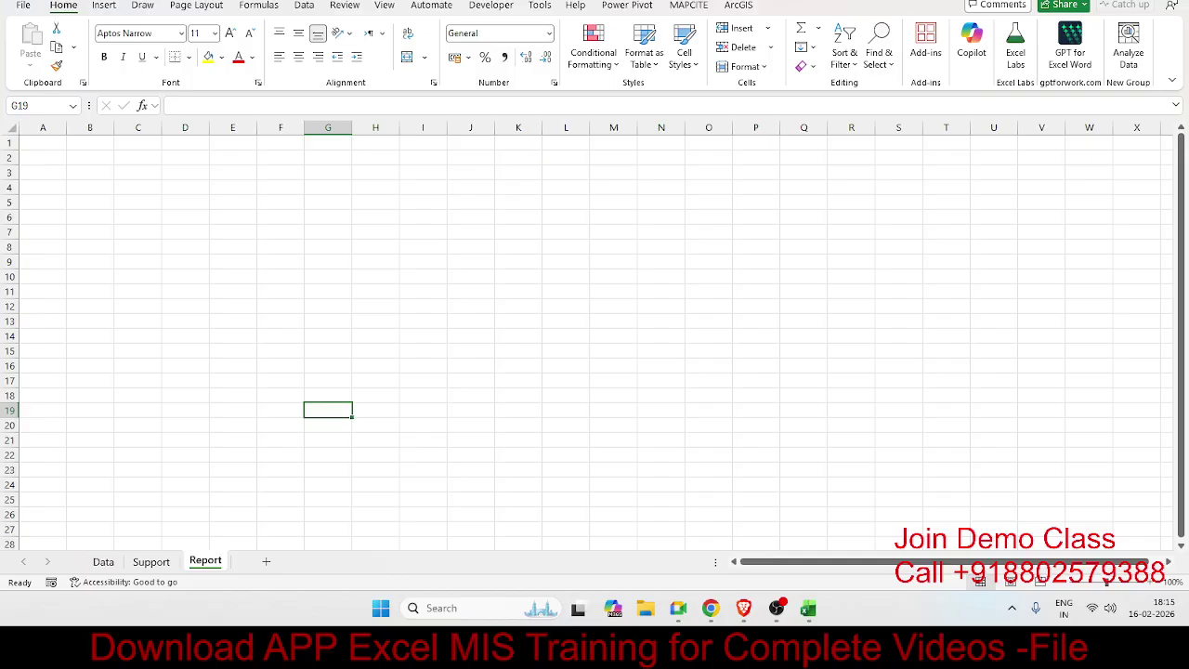
pyautogui.click(710, 608)
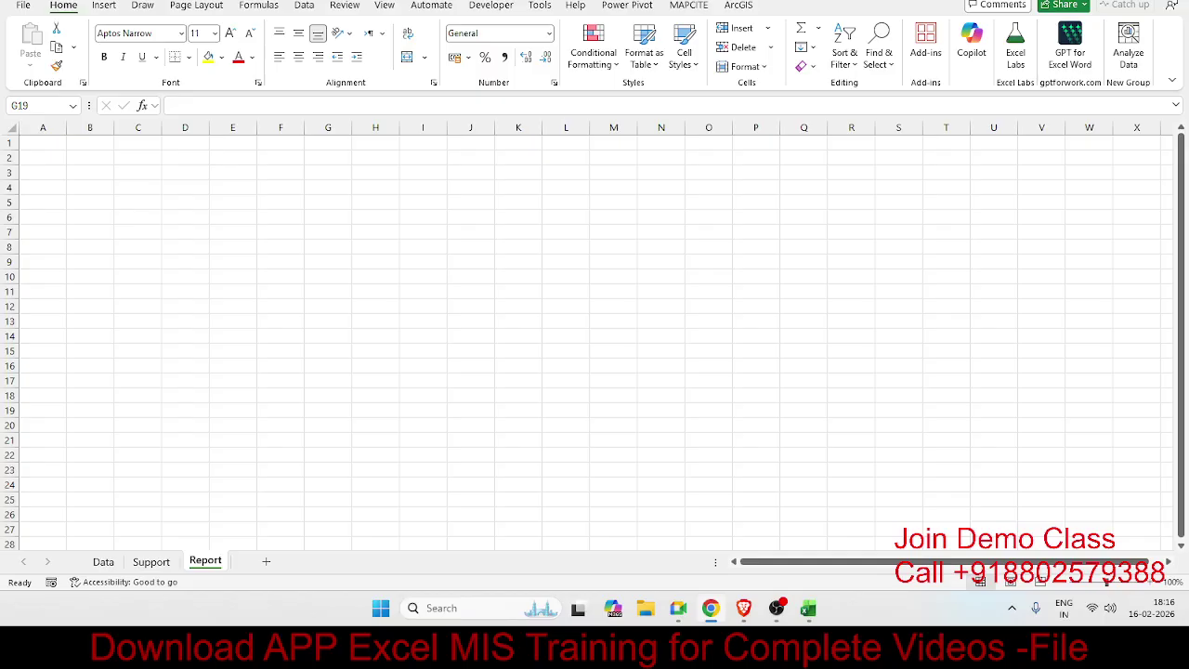
# Insert a PivotTable on a new worksheet, using the full table Data!$A$1:$K$3486 on the Data sheet as its source.
pyautogui.click(103, 561)
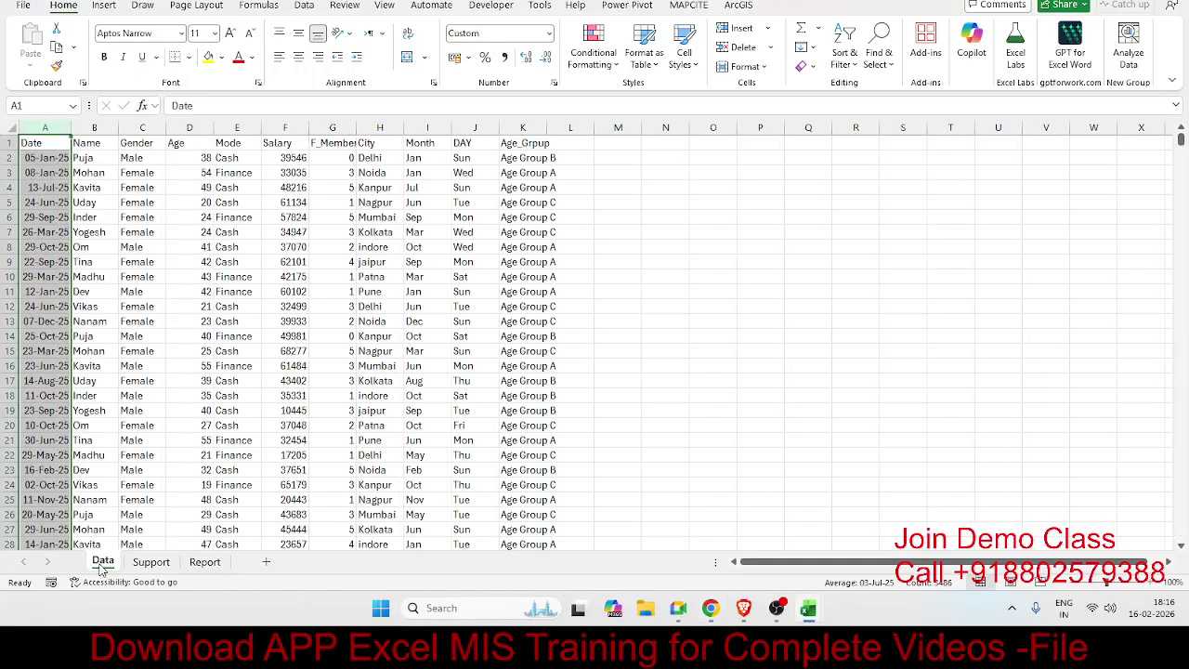
pyautogui.click(41, 148)
pyautogui.click(104, 5)
pyautogui.click(37, 37)
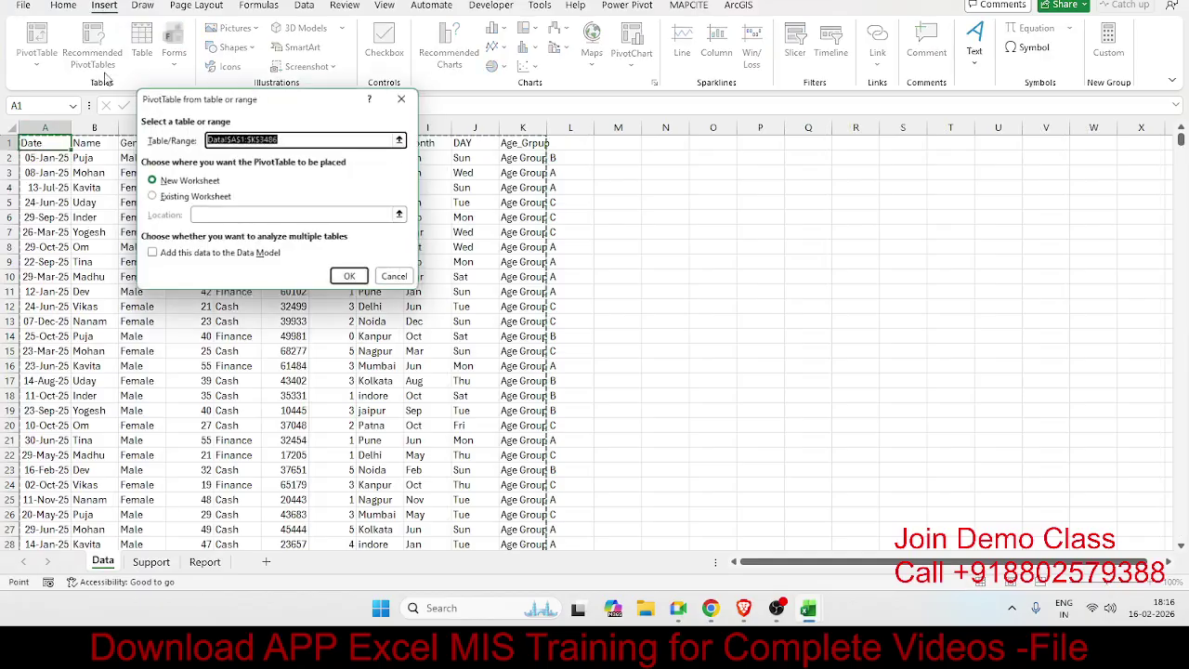
pyautogui.click(356, 279)
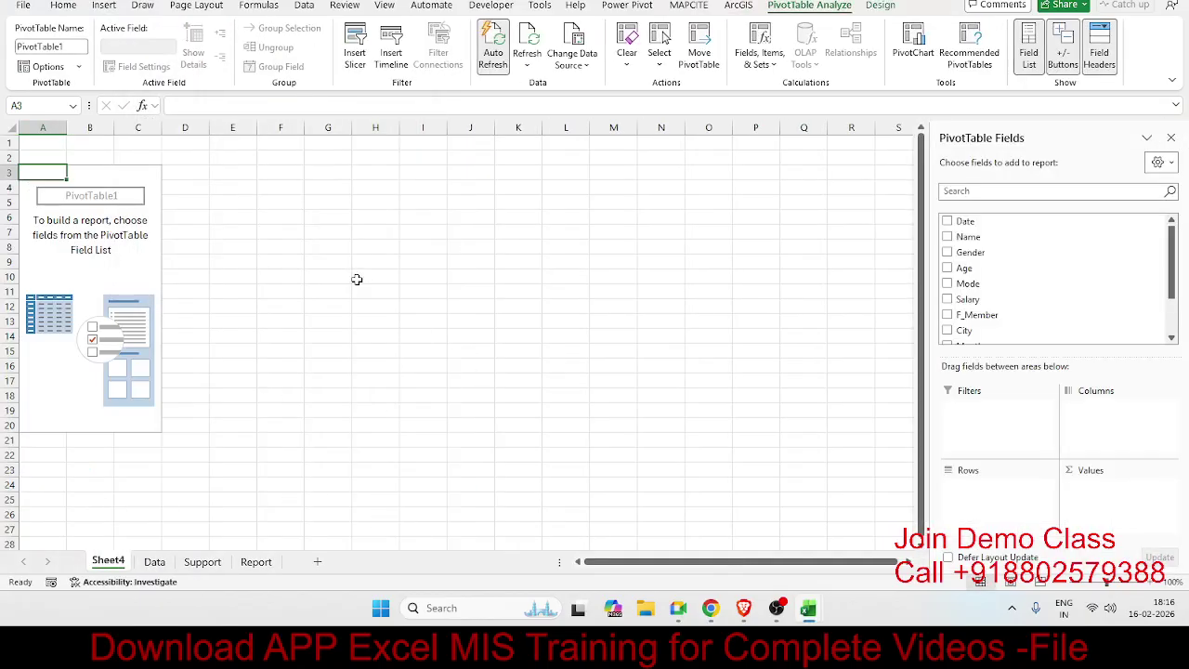
# Build the pivot table with Age as rows and Count of Name as values, and check its output down to the grand total.
pyautogui.click(990, 241)
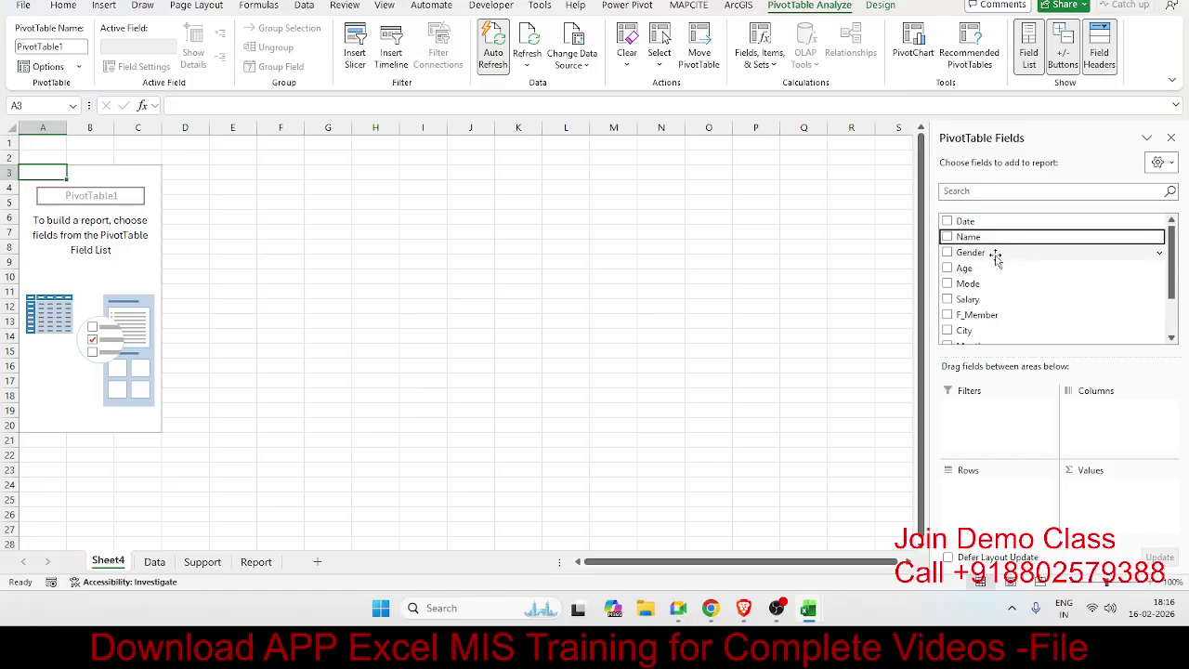
pyautogui.click(987, 269)
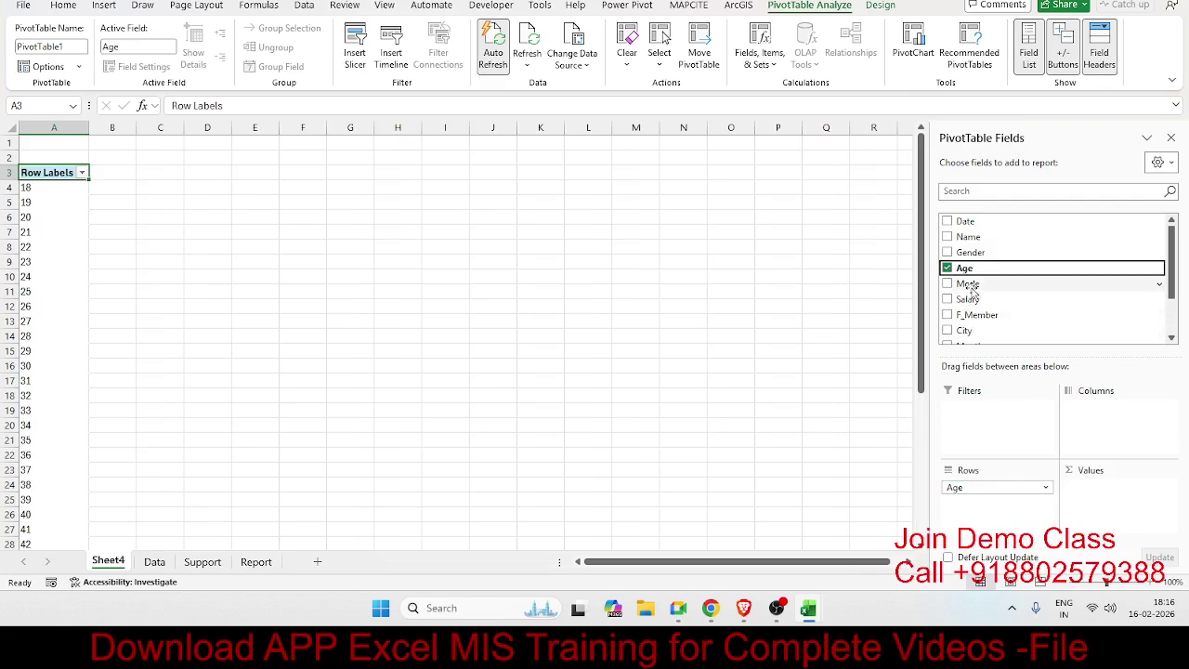
pyautogui.moveTo(970, 288); pyautogui.dragTo(1130, 481)
pyautogui.click(143, 187)
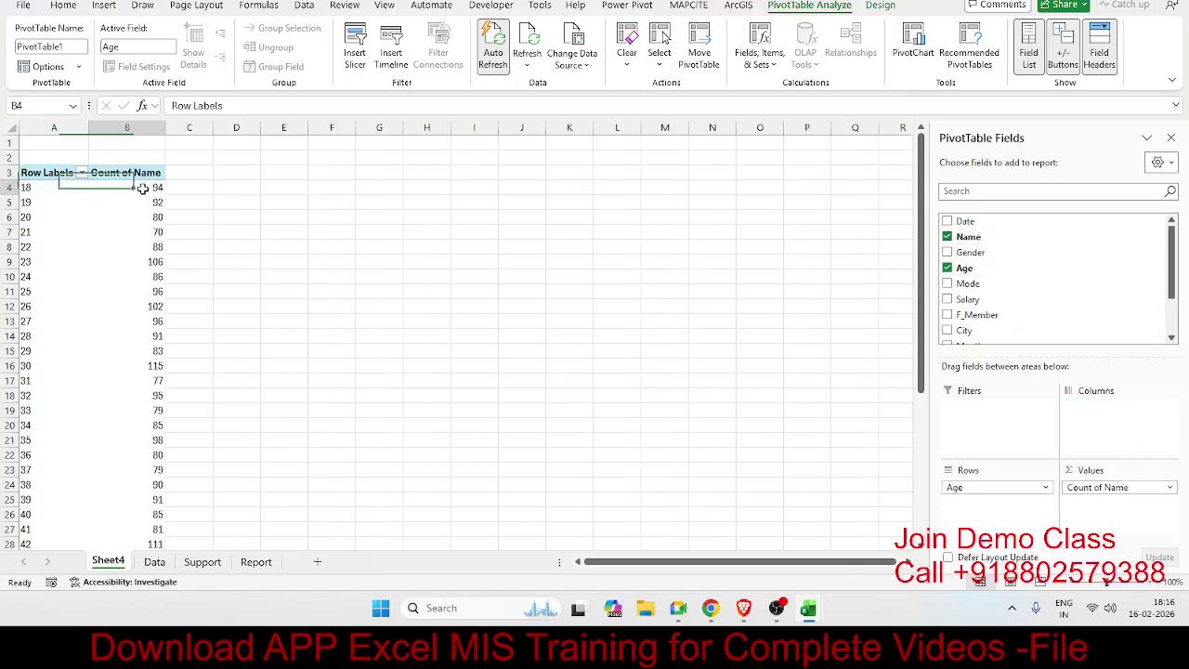
pyautogui.scroll(-7, 82, 289)
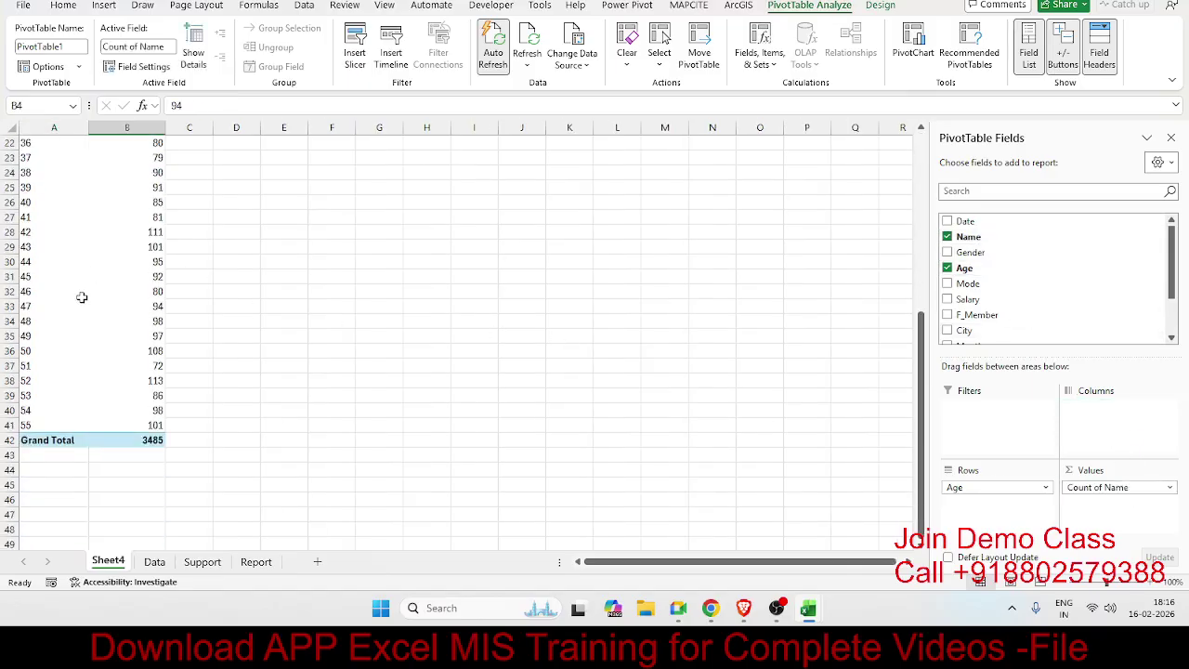
# Go to the last record on the Data sheet and select the blank cells A3487:A3494 in column A directly beneath it.
pyautogui.click(152, 562)
pyautogui.click(58, 483)
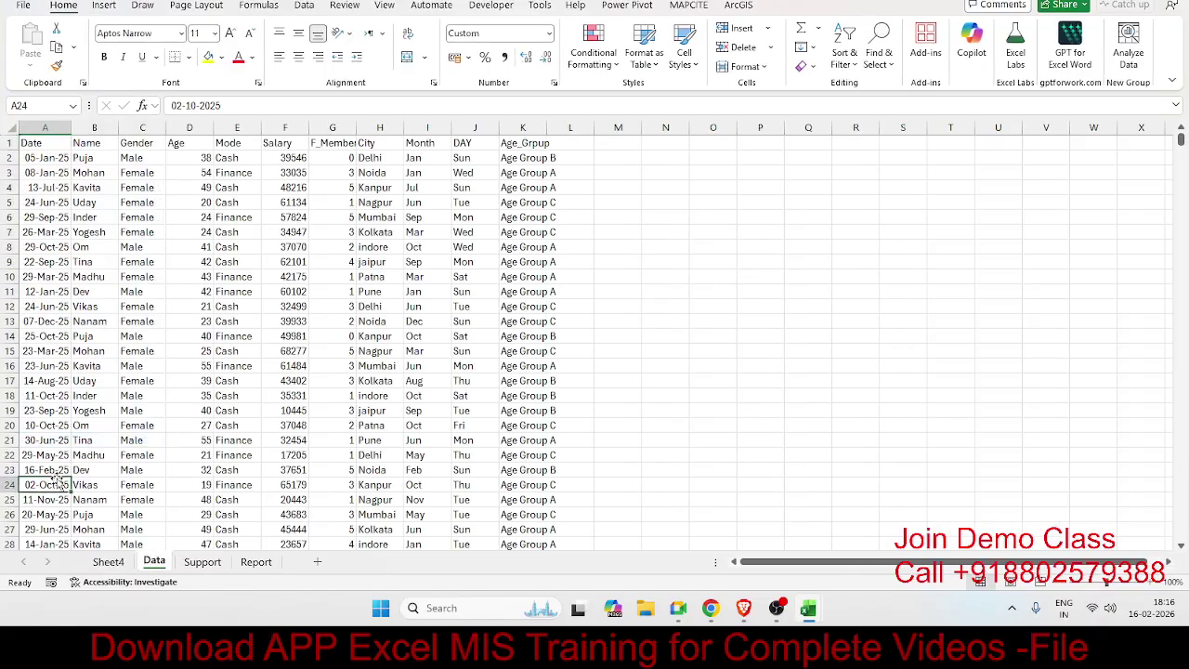
pyautogui.hotkey('ctrl', 'Down')
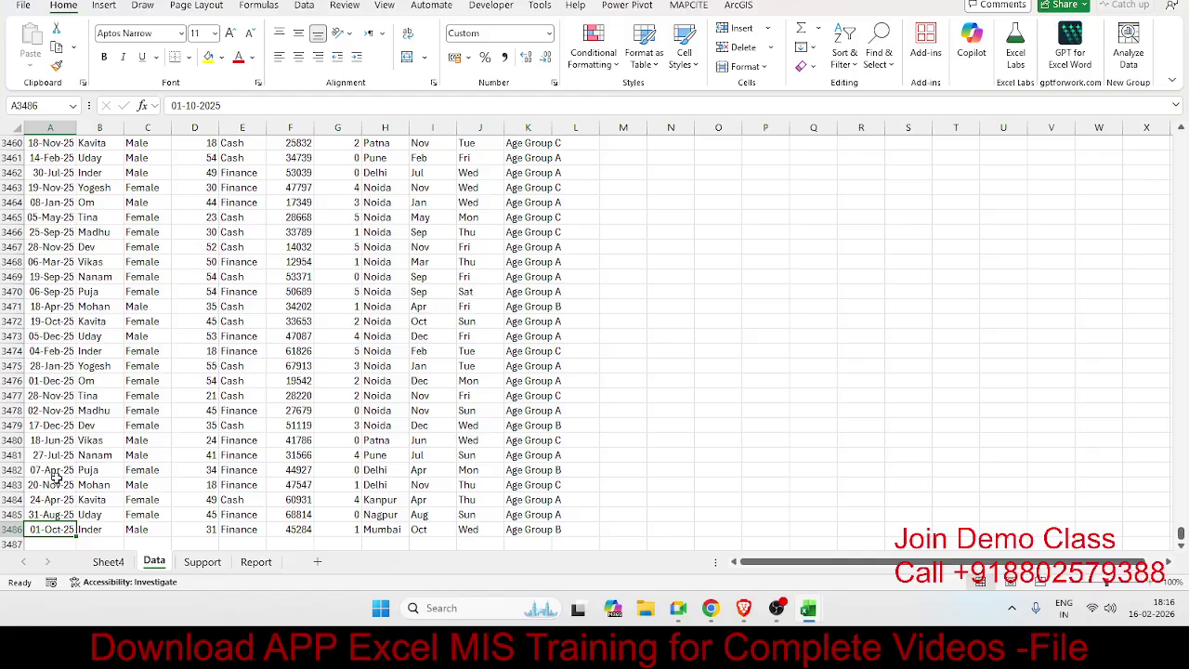
pyautogui.press('Down')
pyautogui.hotkey('shift', 'Down')
pyautogui.hotkey('shift', 'Down')
pyautogui.hotkey('shift', 'Down')
pyautogui.hotkey('shift', 'Down')
pyautogui.hotkey('shift', 'Down')
pyautogui.hotkey('shift', 'Down')
pyautogui.hotkey('shift', 'Down')
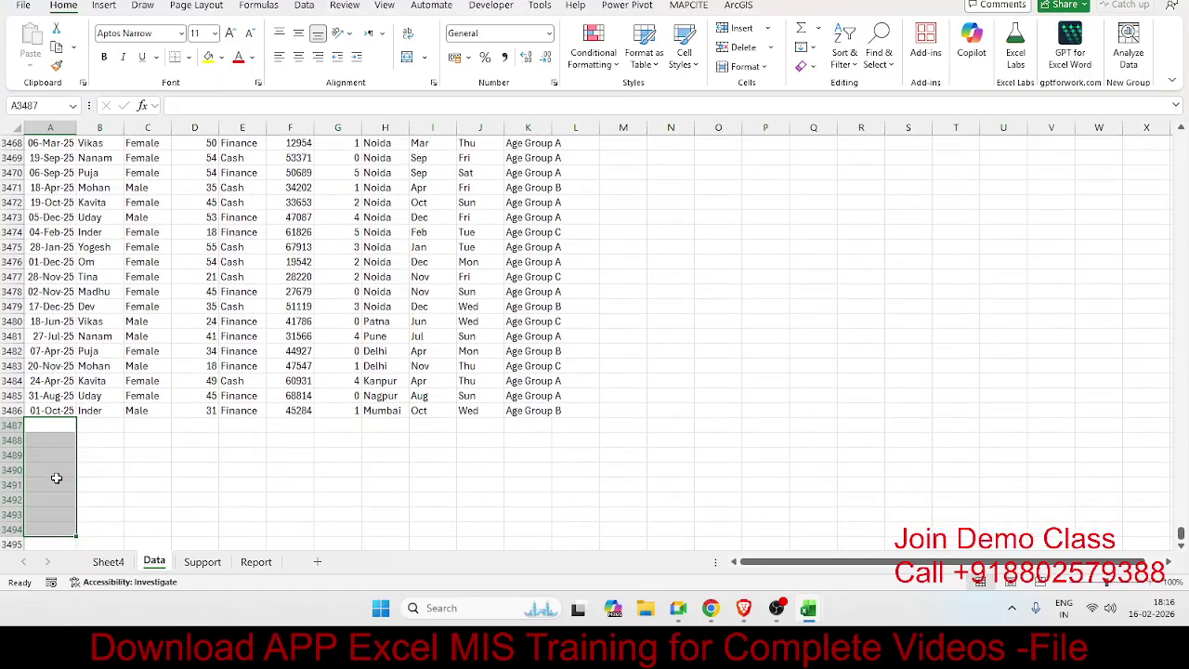
# Return to Sheet4 and check the source range of its pivot table against the last row of the Data sheet.
pyautogui.click(108, 563)
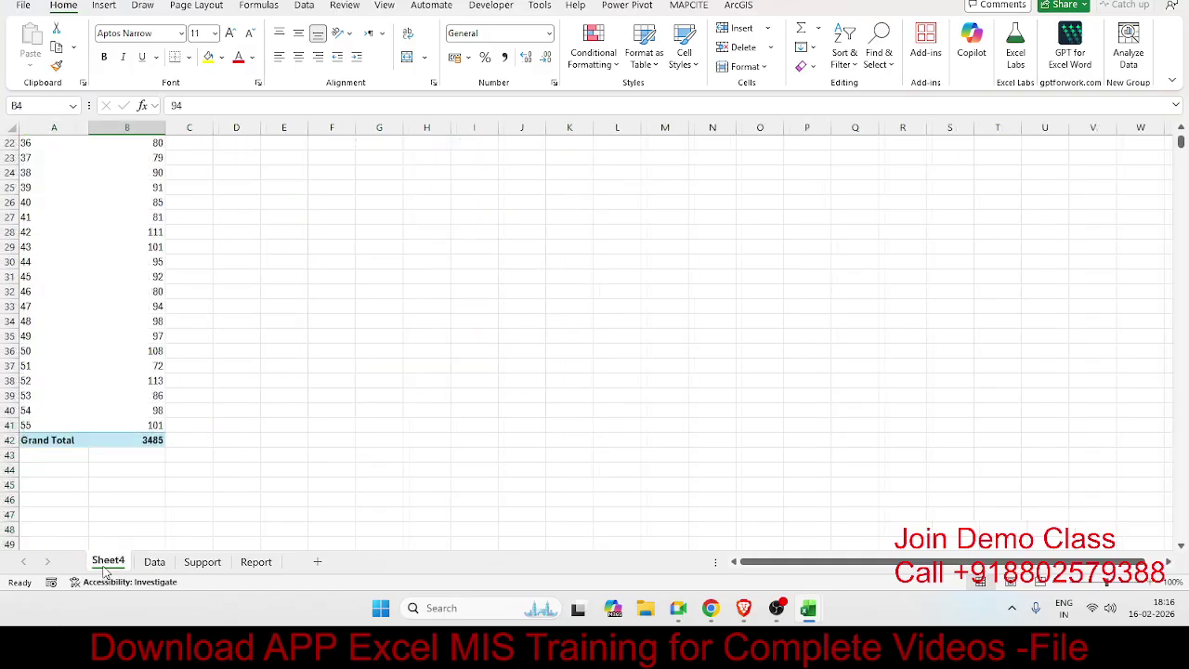
pyautogui.scroll(7, 105, 570)
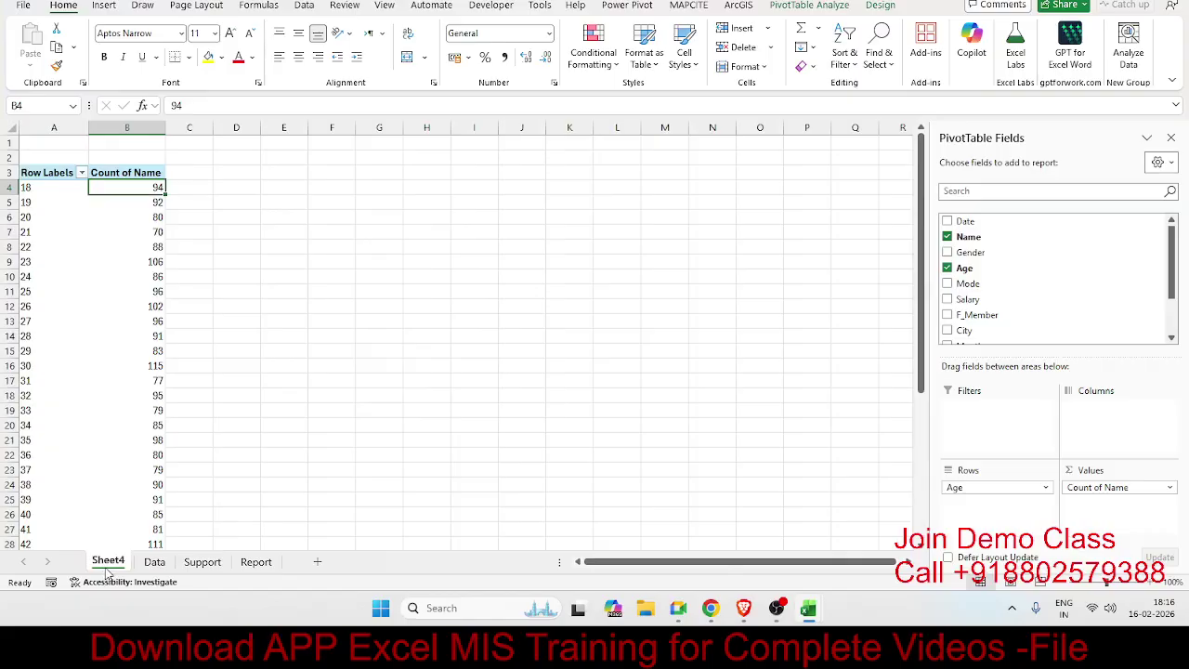
pyautogui.rightClick(106, 565)
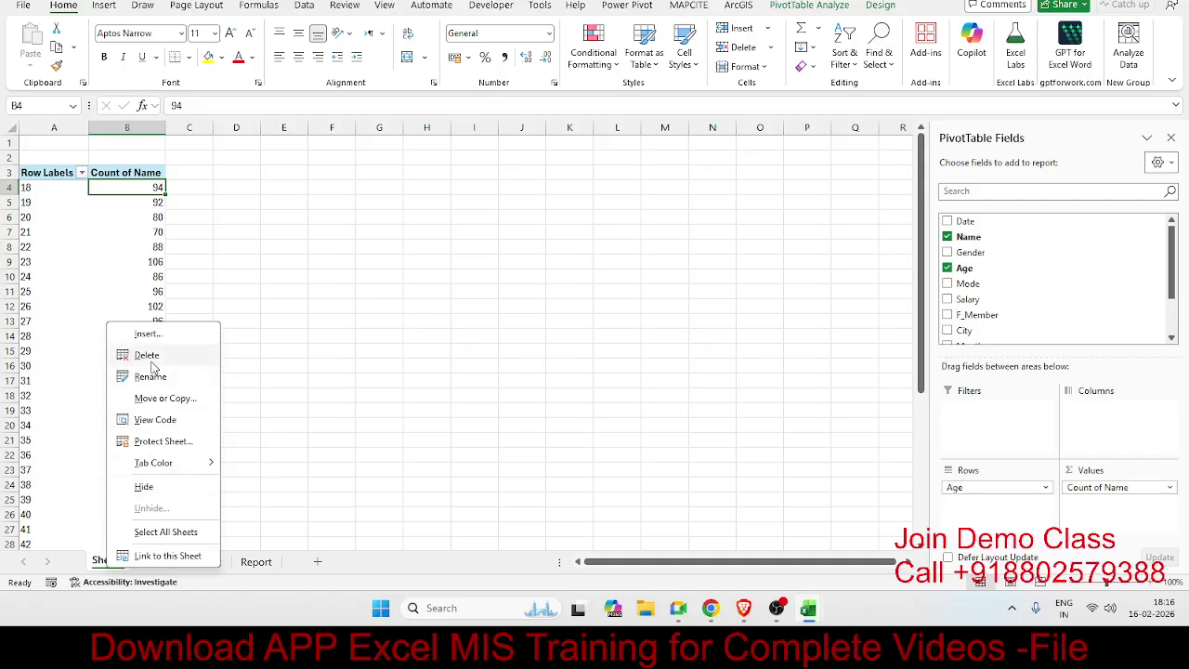
pyautogui.press('Escape')
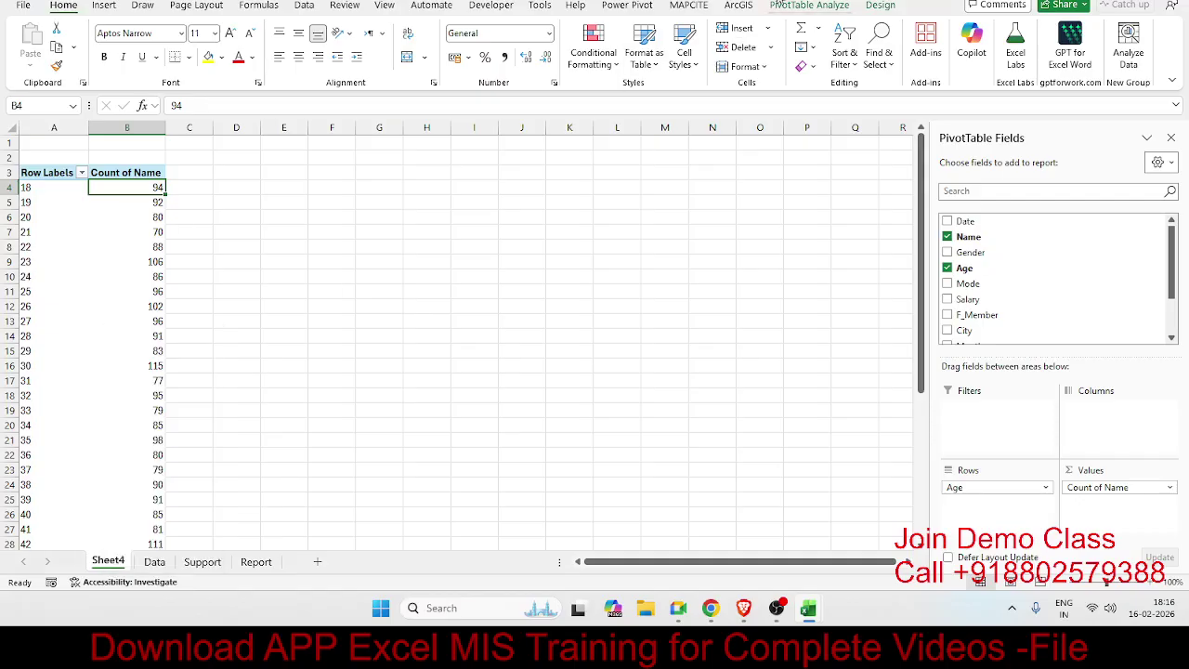
pyautogui.click(800, 8)
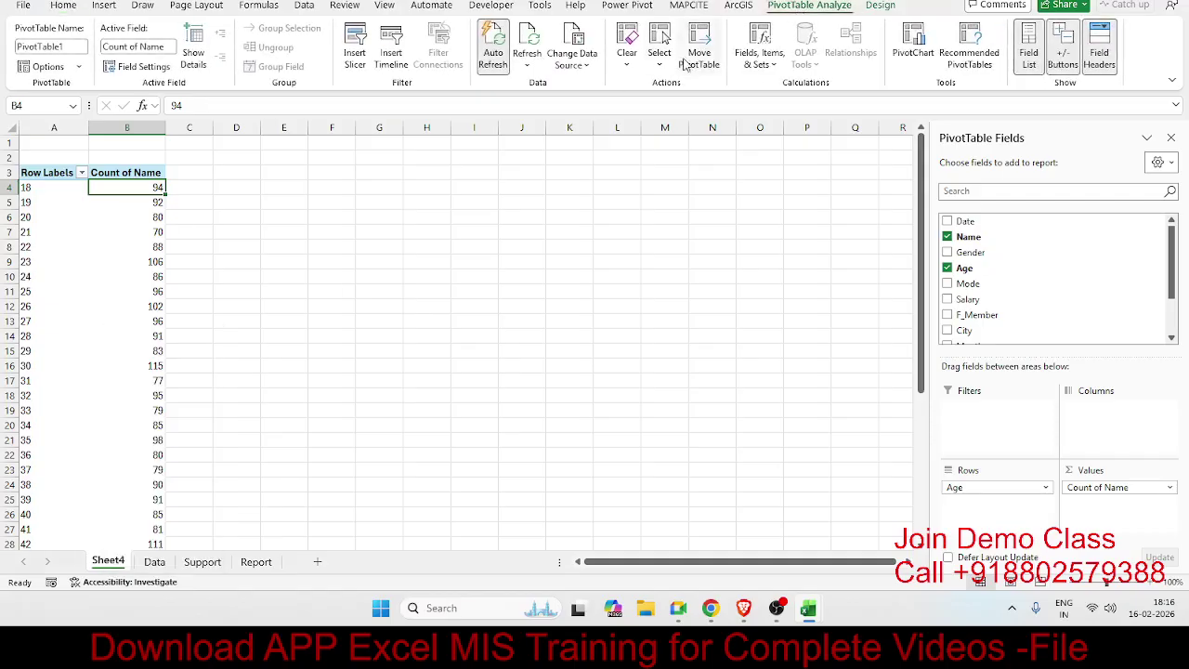
pyautogui.click(576, 70)
pyautogui.click(609, 87)
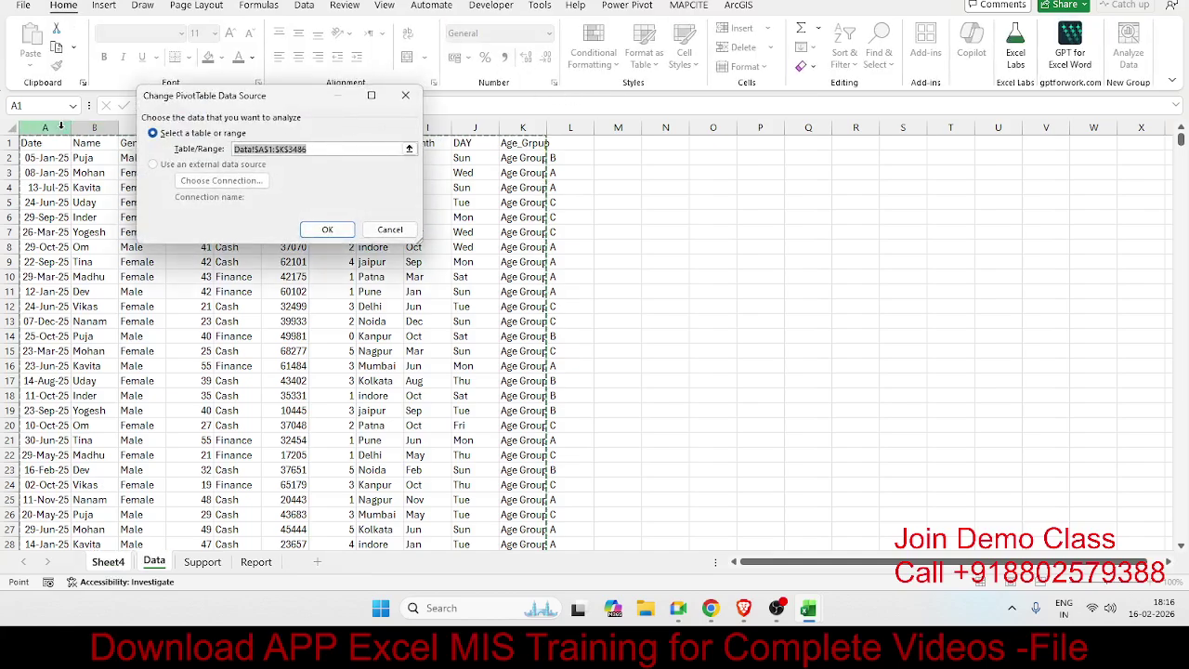
pyautogui.press('End')
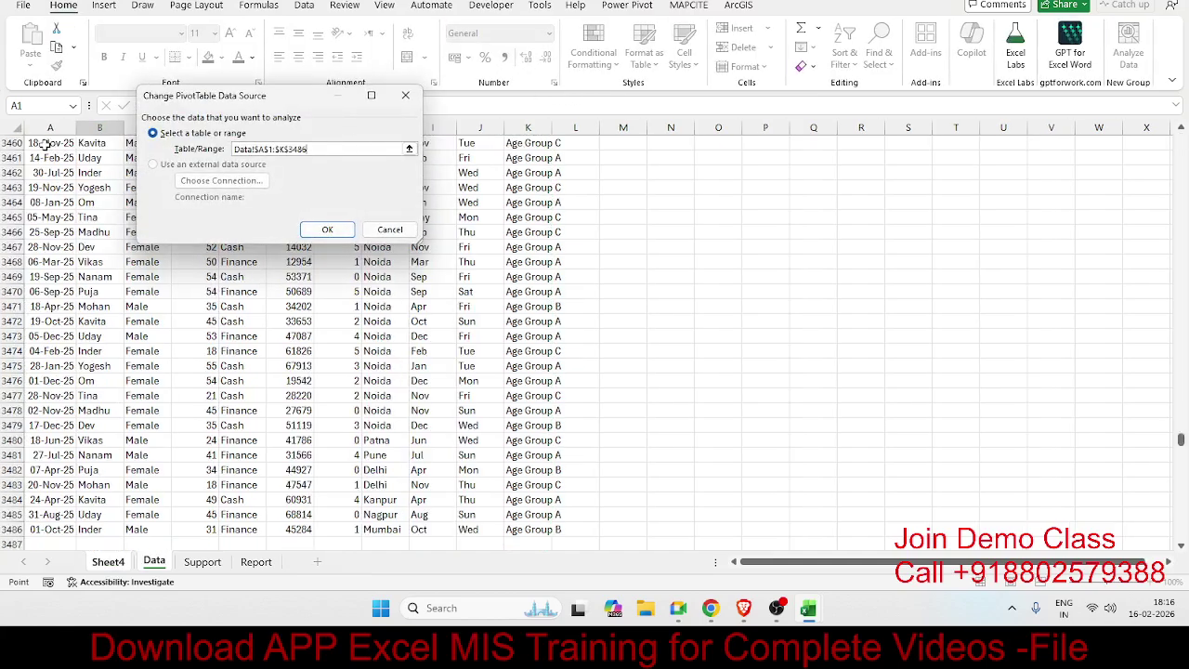
pyautogui.click(307, 230)
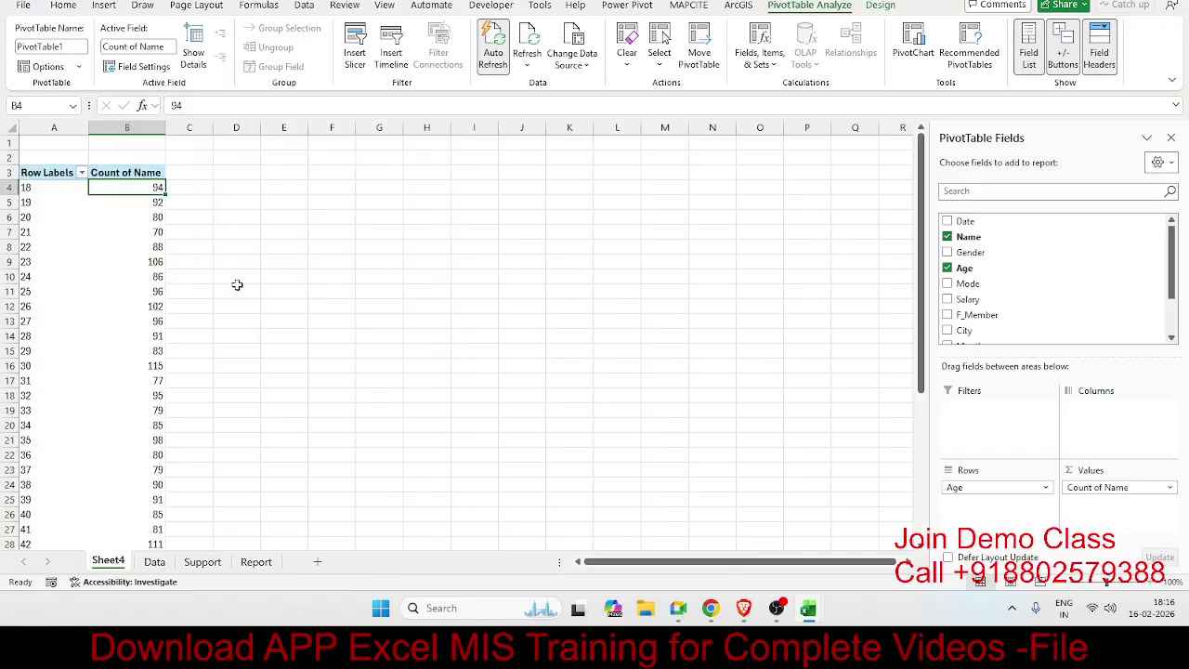
# Delete Sheet4 with its pivot table from the workbook.
pyautogui.rightClick(118, 561)
pyautogui.click(155, 344)
pyautogui.click(631, 311)
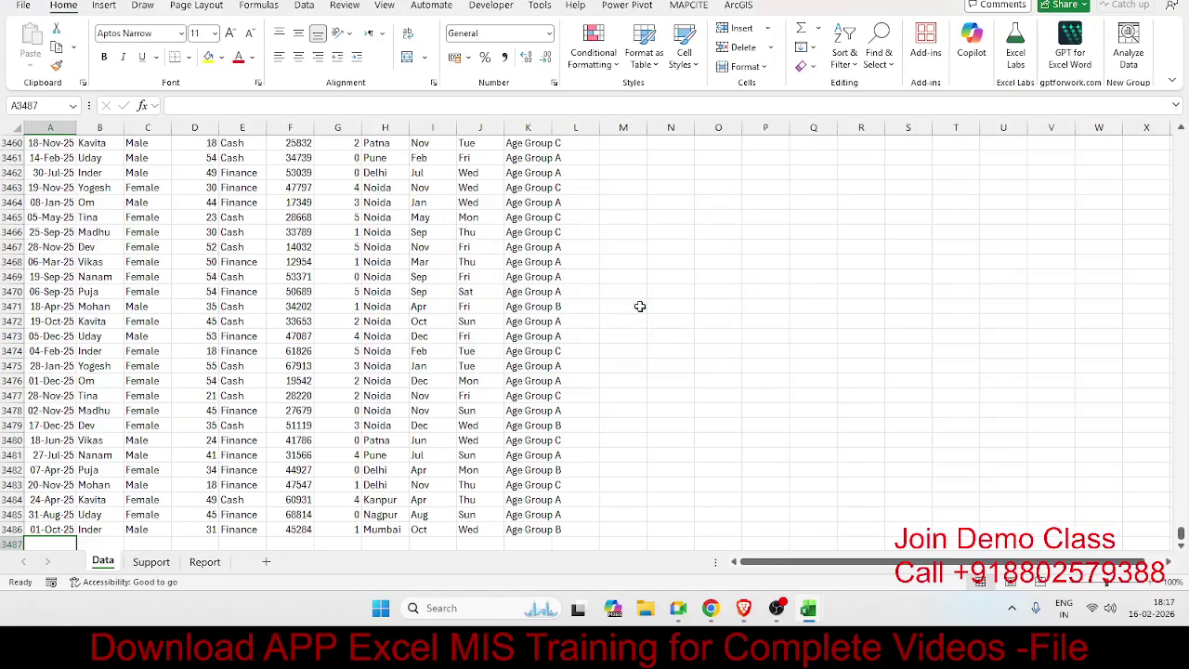
# Start an OFFSET formula in cell N3 of the Data sheet with reference A1, 0 rows and 0 columns.
pyautogui.scroll(19, 569, 244)
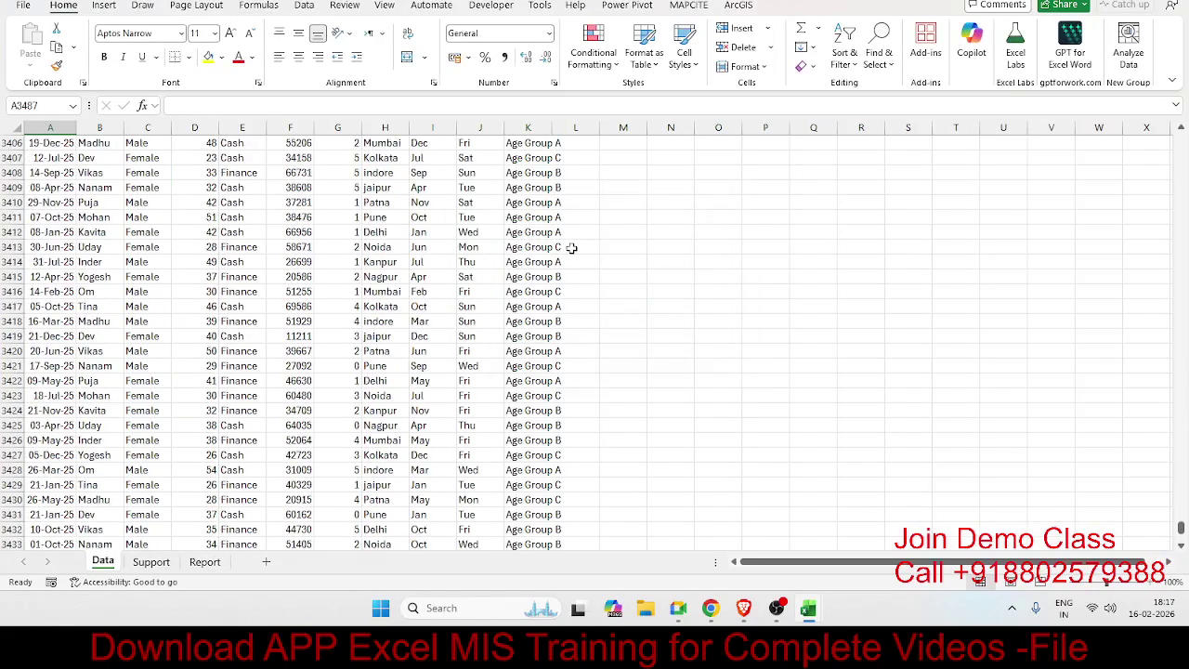
pyautogui.moveTo(1177, 536); pyautogui.dragTo(835, 271)
pyautogui.click(639, 187)
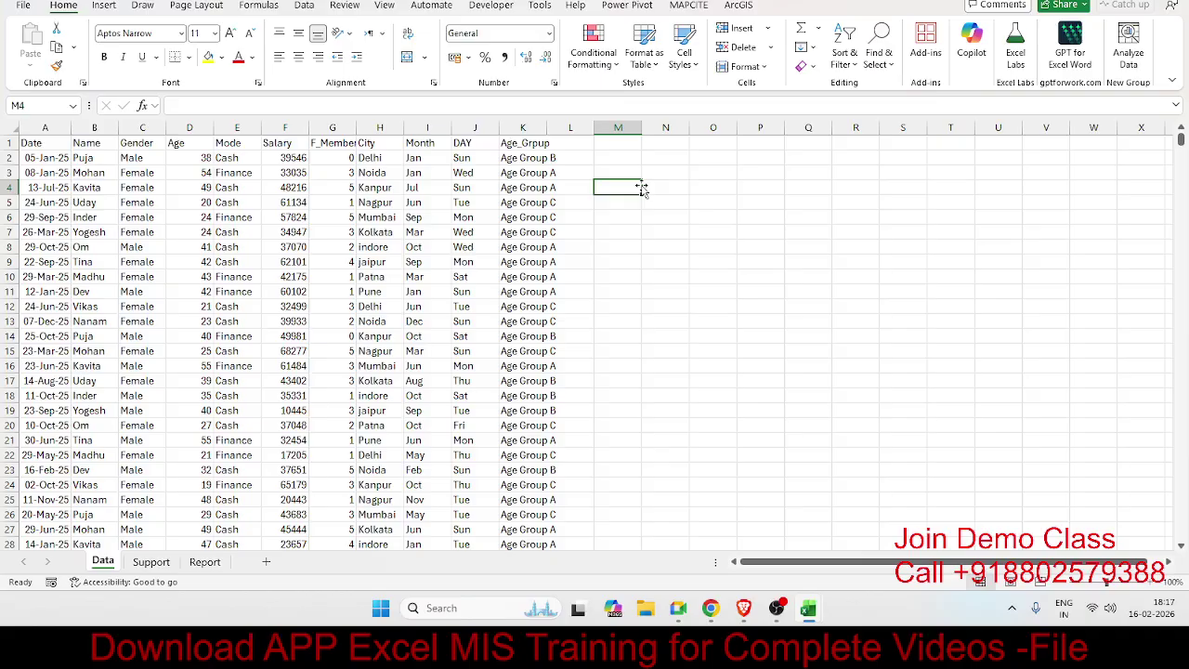
pyautogui.click(655, 177)
pyautogui.write('=off')
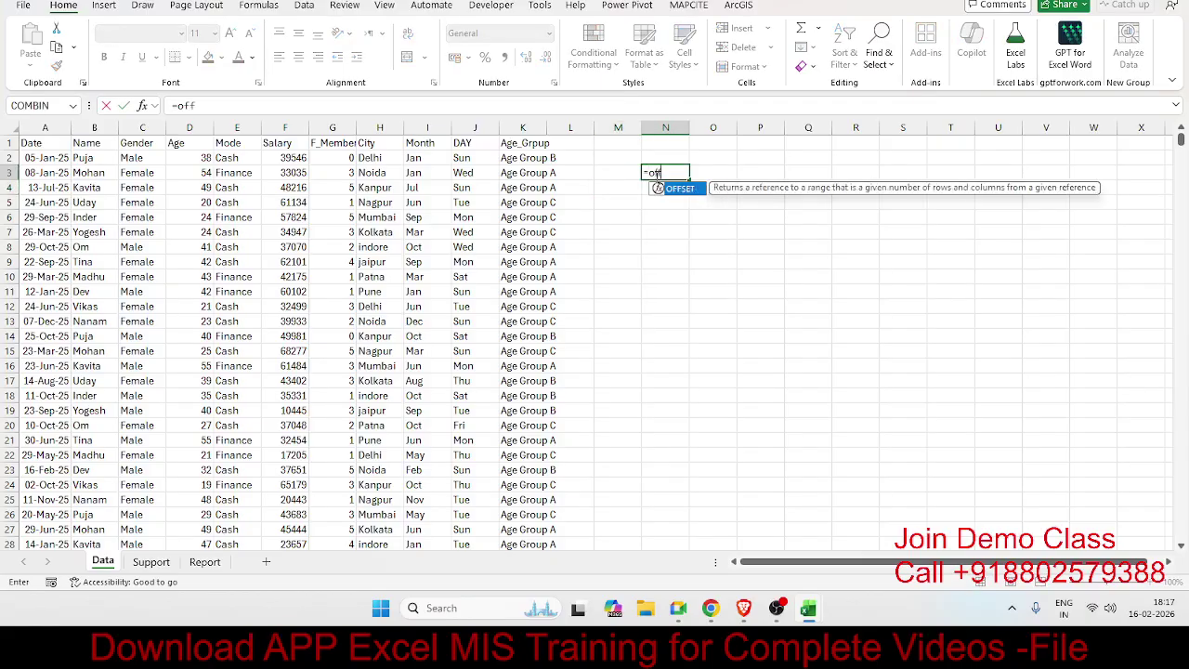
pyautogui.press('Tab')
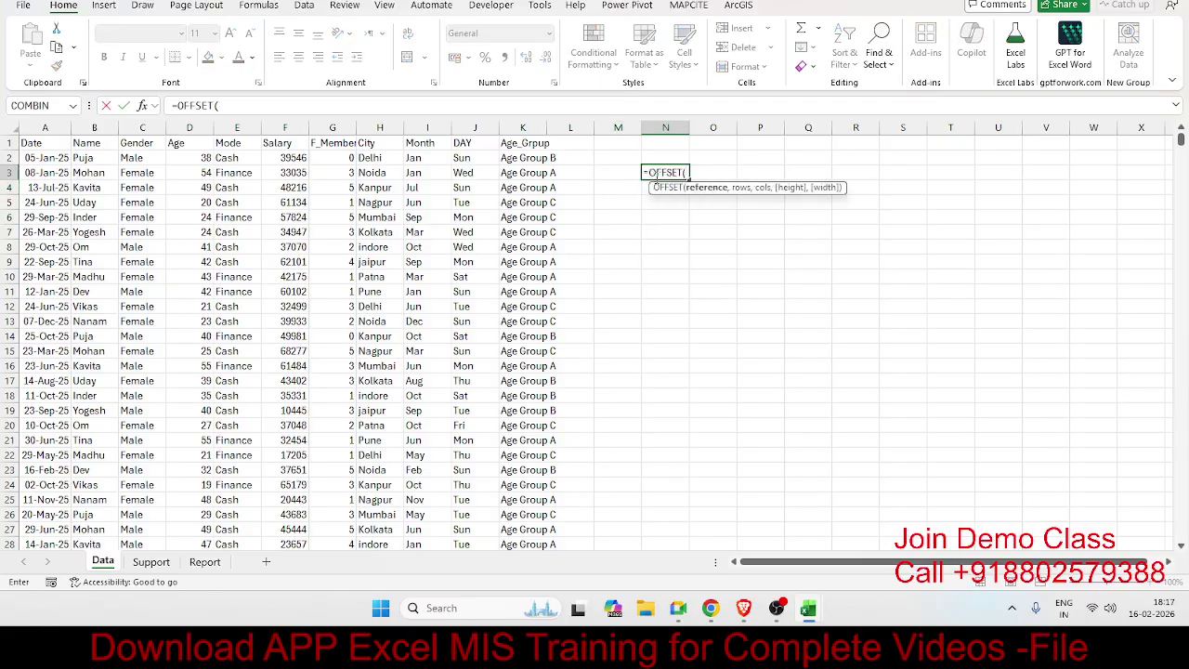
pyautogui.write('a1')
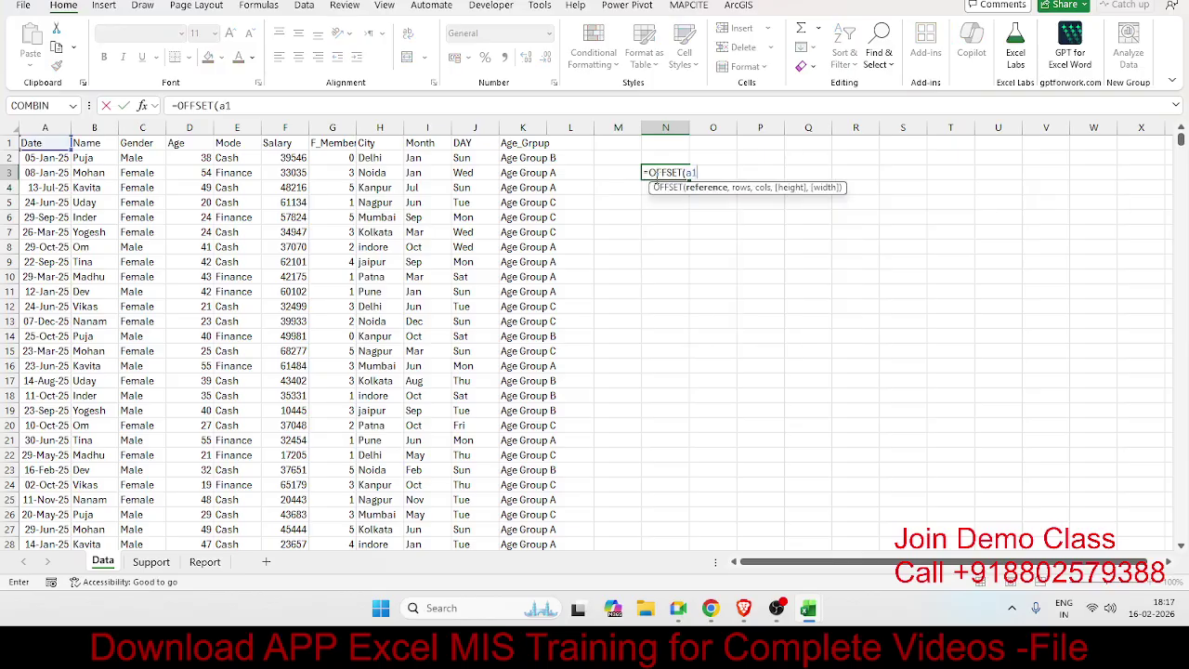
pyautogui.write(',')
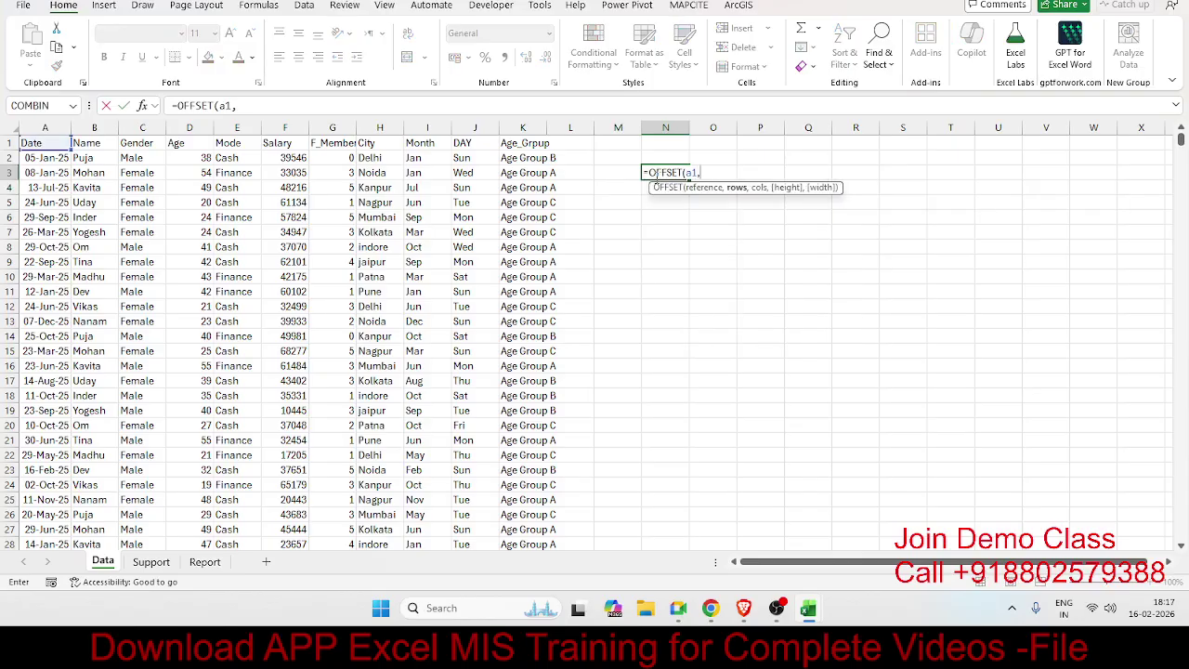
pyautogui.write('0,0,')
# Set the OFFSET formula's height argument to COUNTA(A:A).
pyautogui.write('coun')
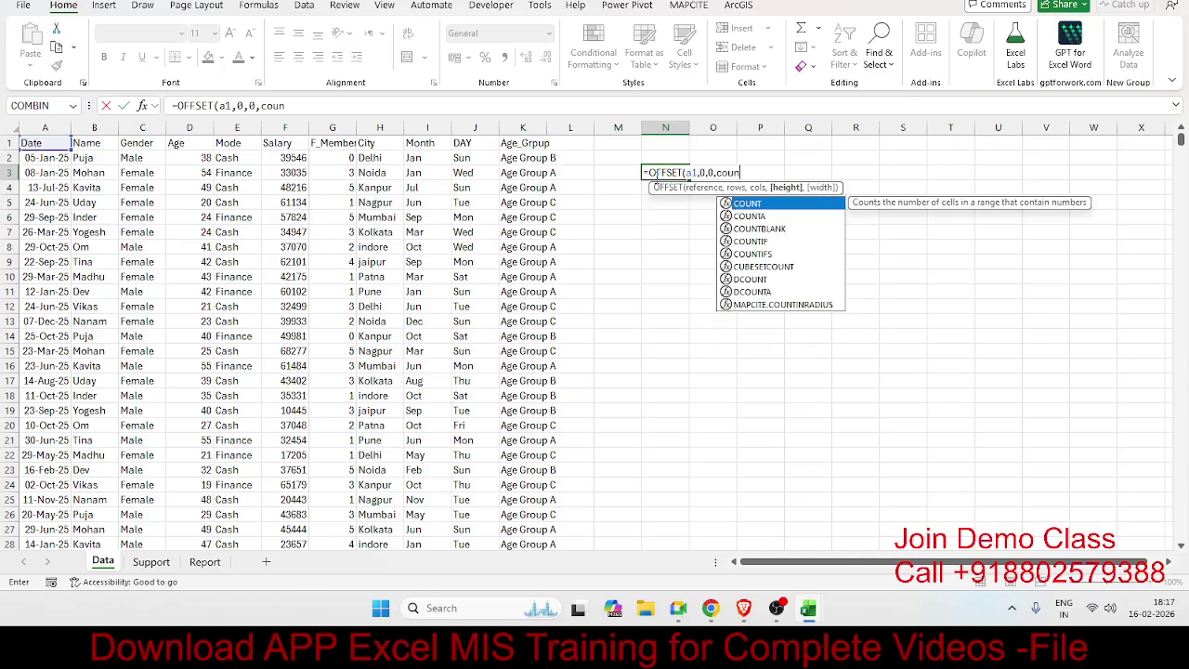
pyautogui.press('Down')
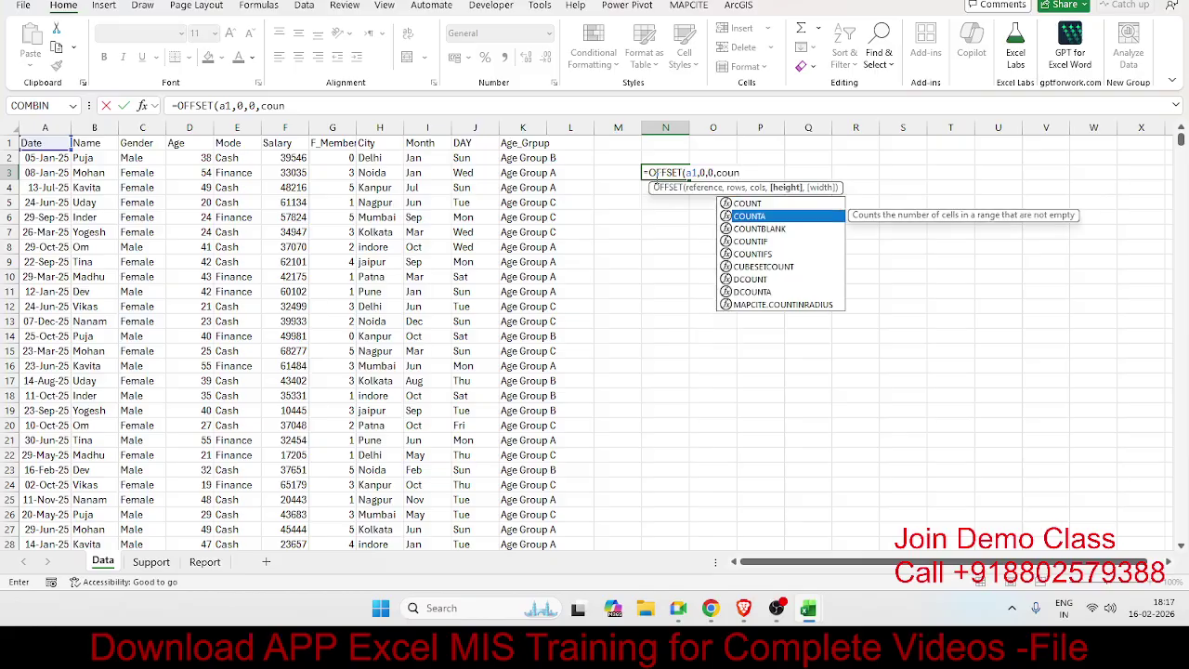
pyautogui.press('Tab')
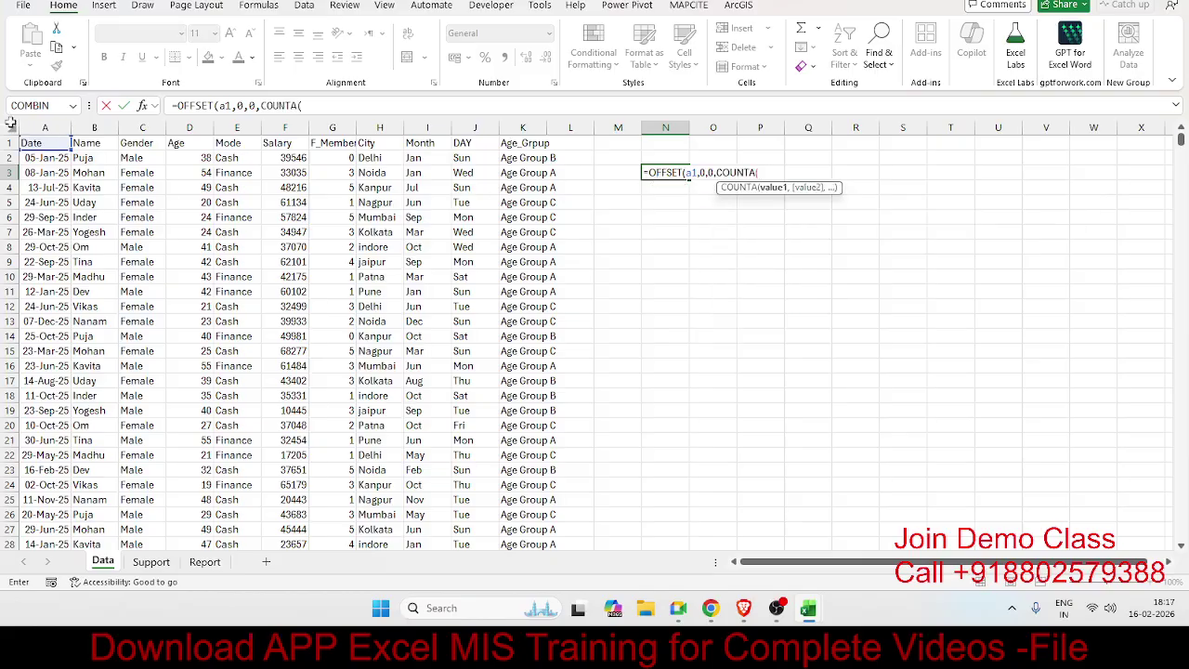
pyautogui.click(32, 127)
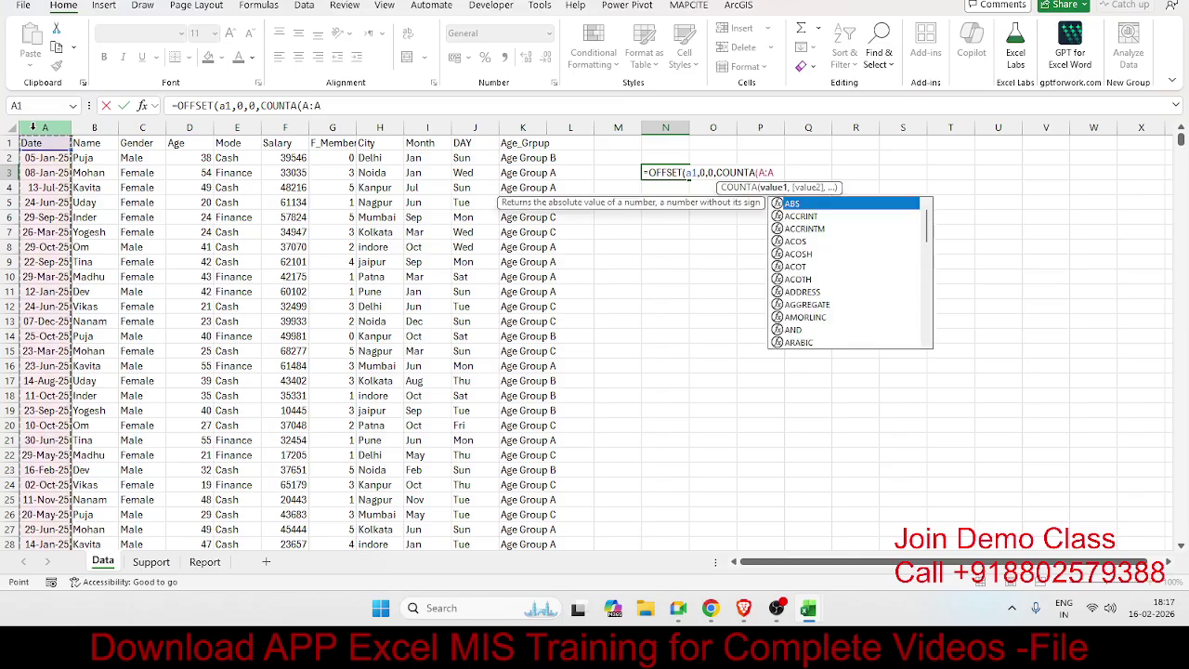
pyautogui.write('),')
# Set the OFFSET formula's width argument to COUNTA(1:1) and enter the formula in N3.
pyautogui.write('cou')
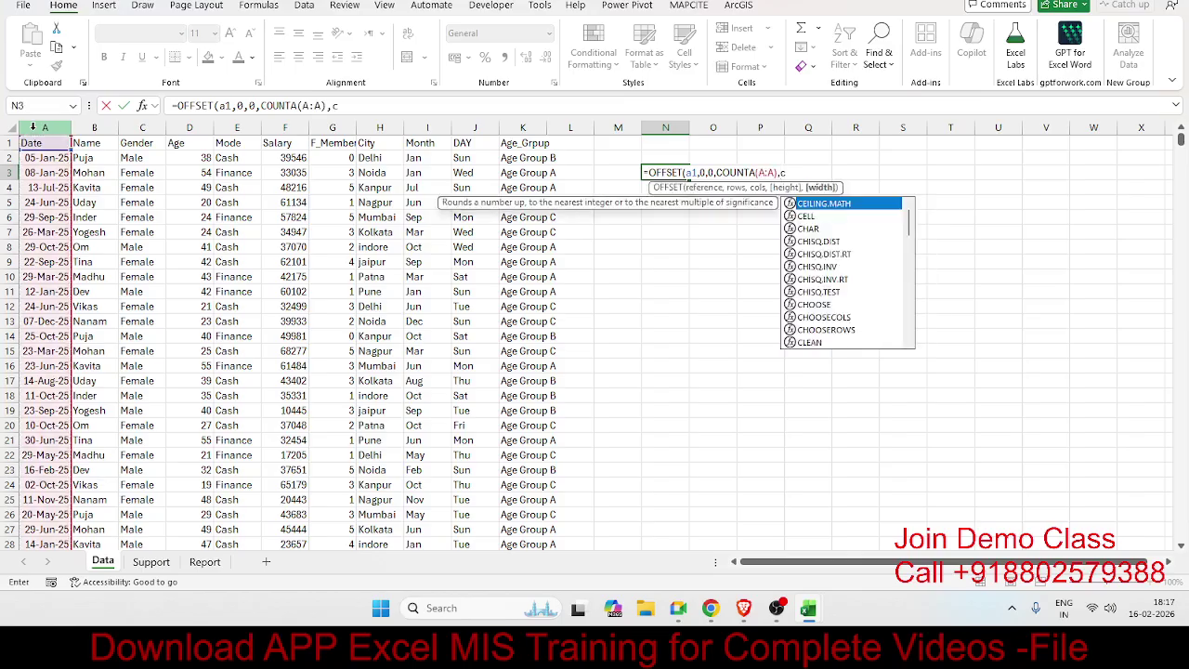
pyautogui.press('Down')
pyautogui.press('Tab')
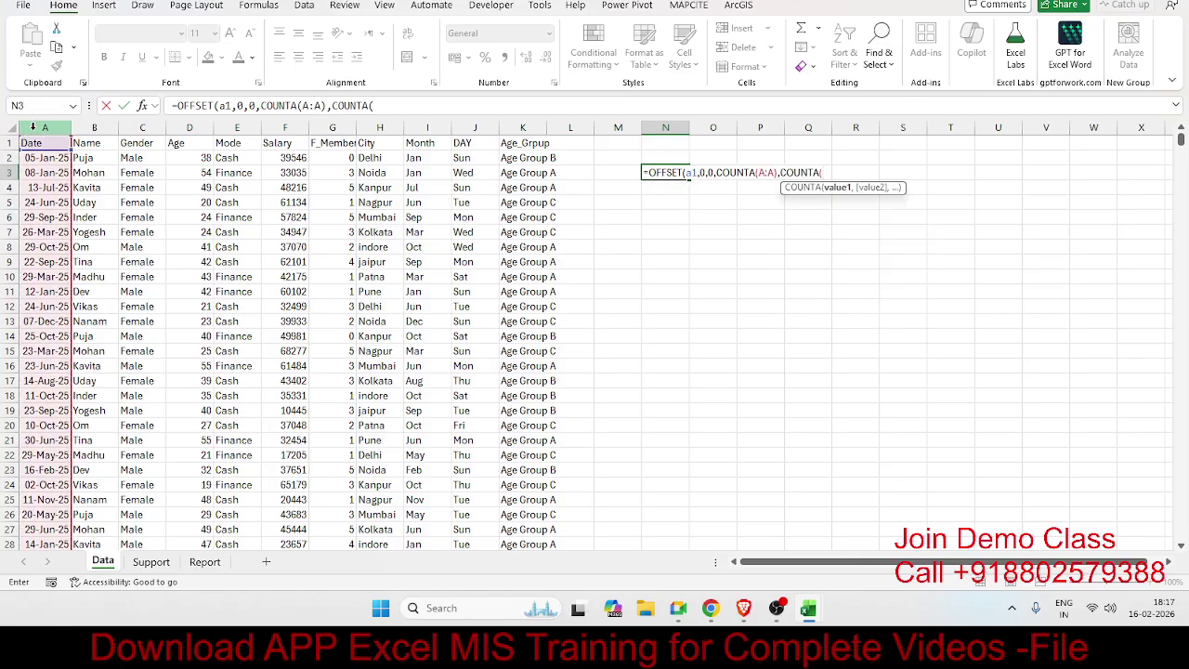
pyautogui.click(8, 142)
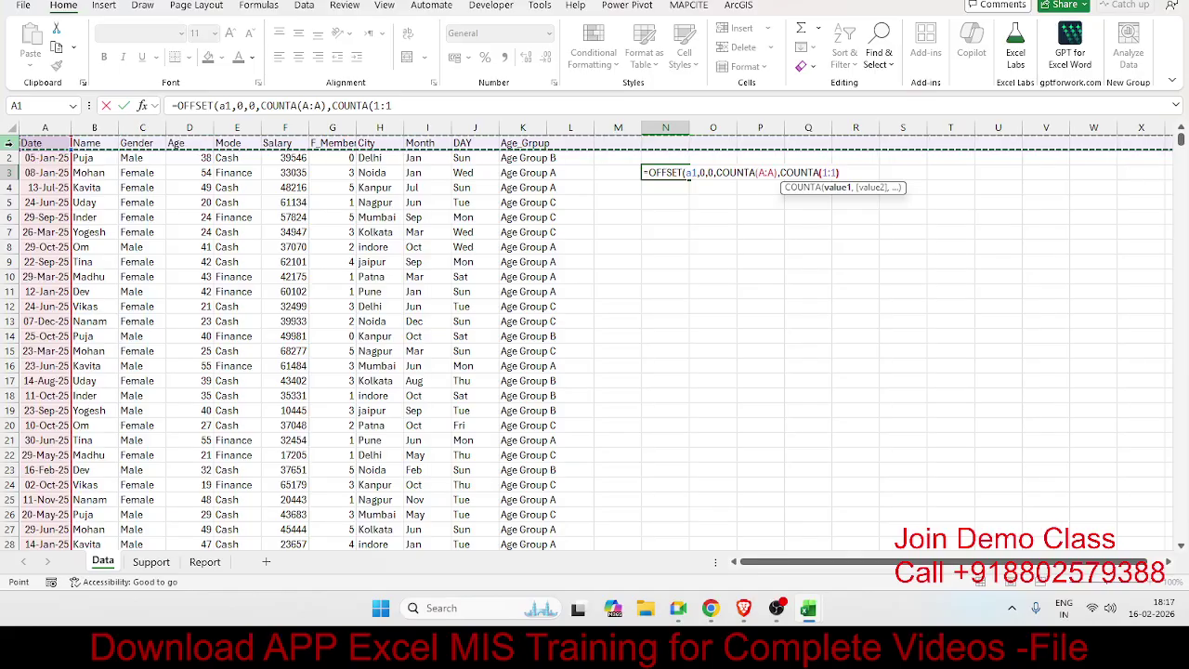
pyautogui.write(')')
pyautogui.press('Return')
pyautogui.press('Return')
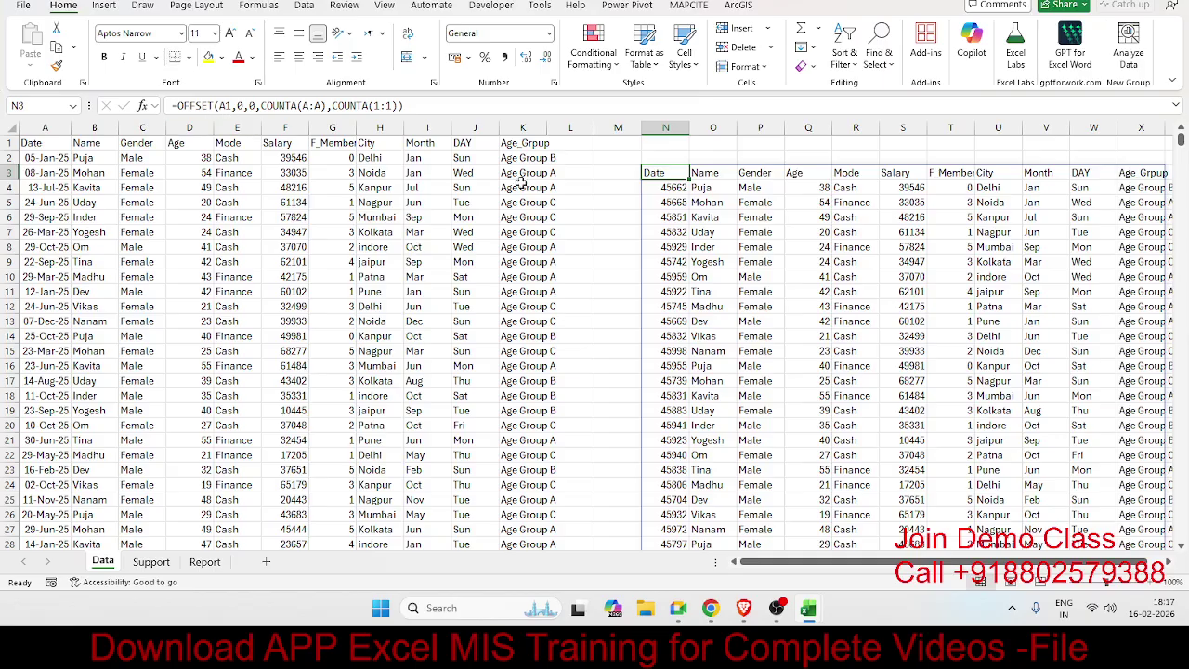
# Wrap the N3 formula in SUM so it reads =SUM(OFFSET(A1,0,0,COUNTA(A:A),COUNTA(1:1))).
pyautogui.click(178, 105)
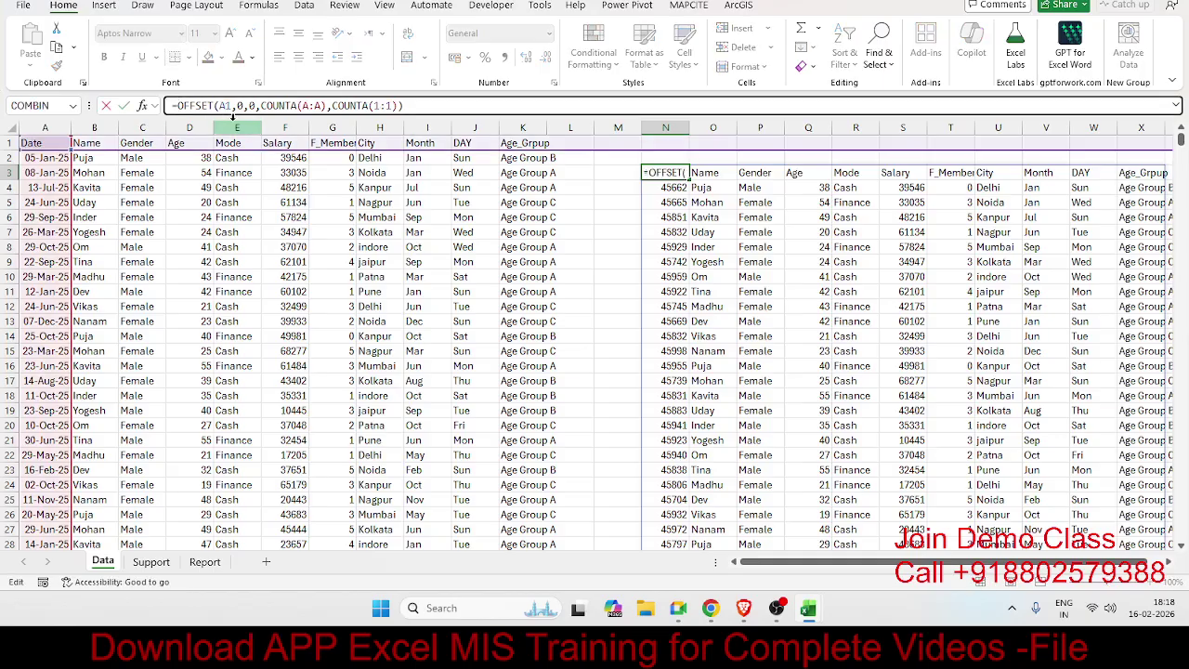
pyautogui.write('sum(')
pyautogui.press('Return')
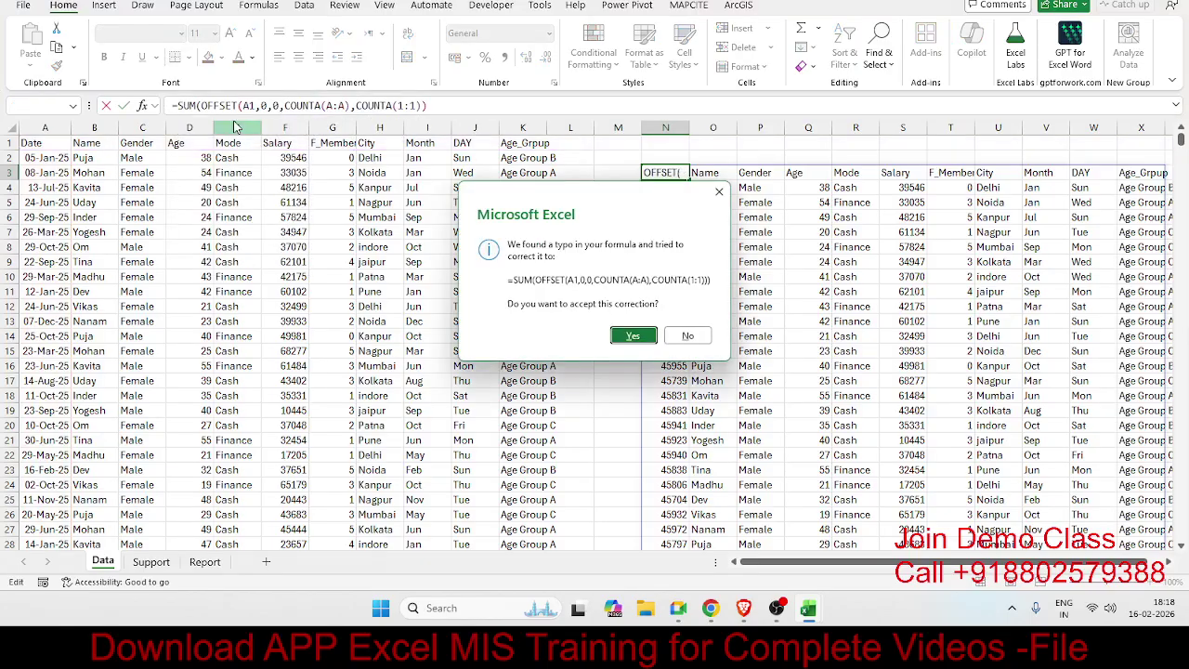
pyautogui.press('Return')
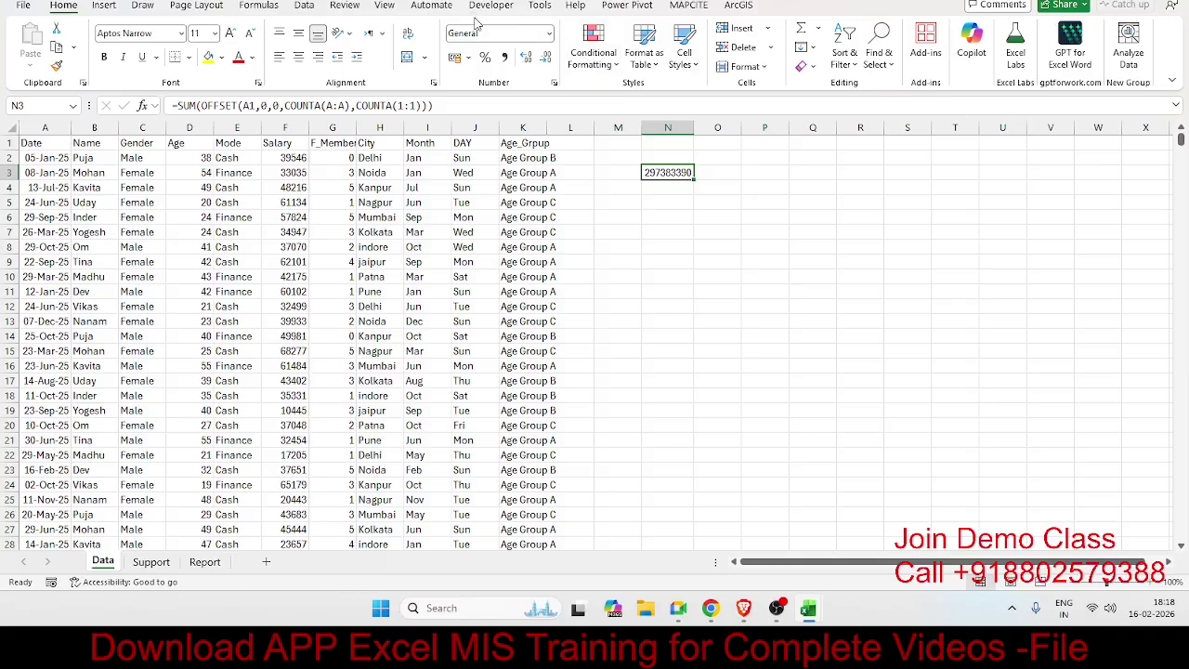
# Evaluate the SUM(OFFSET) formula in N3 step by step to examine its height, width and resulting range.
pyautogui.click(277, 6)
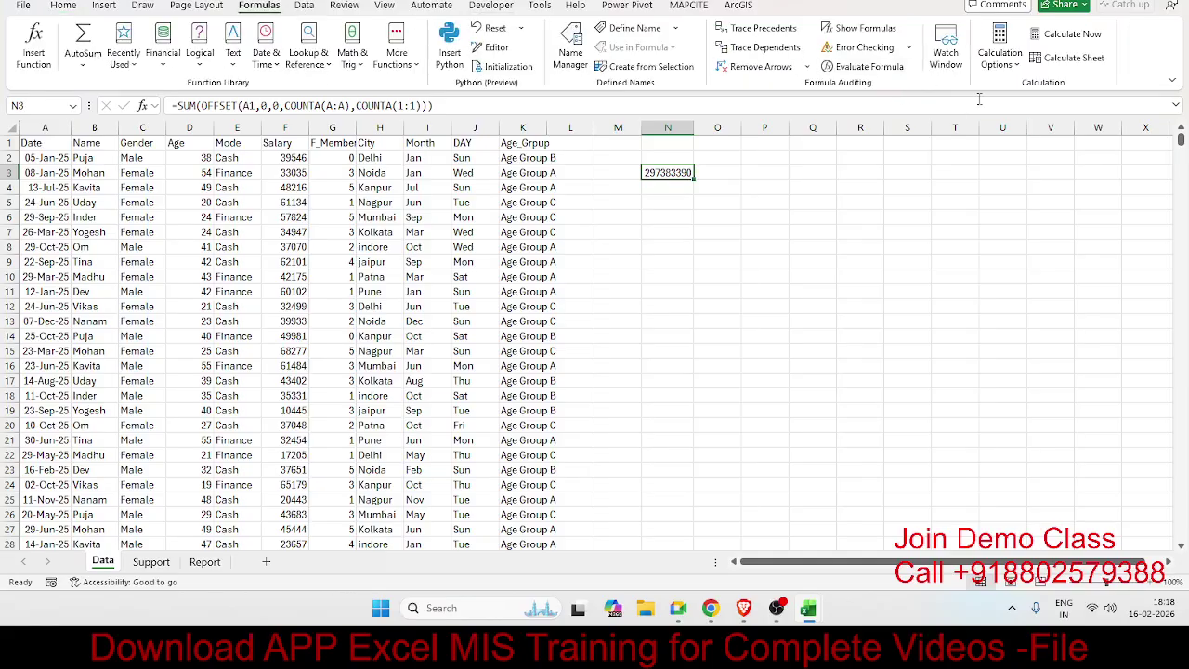
pyautogui.click(890, 66)
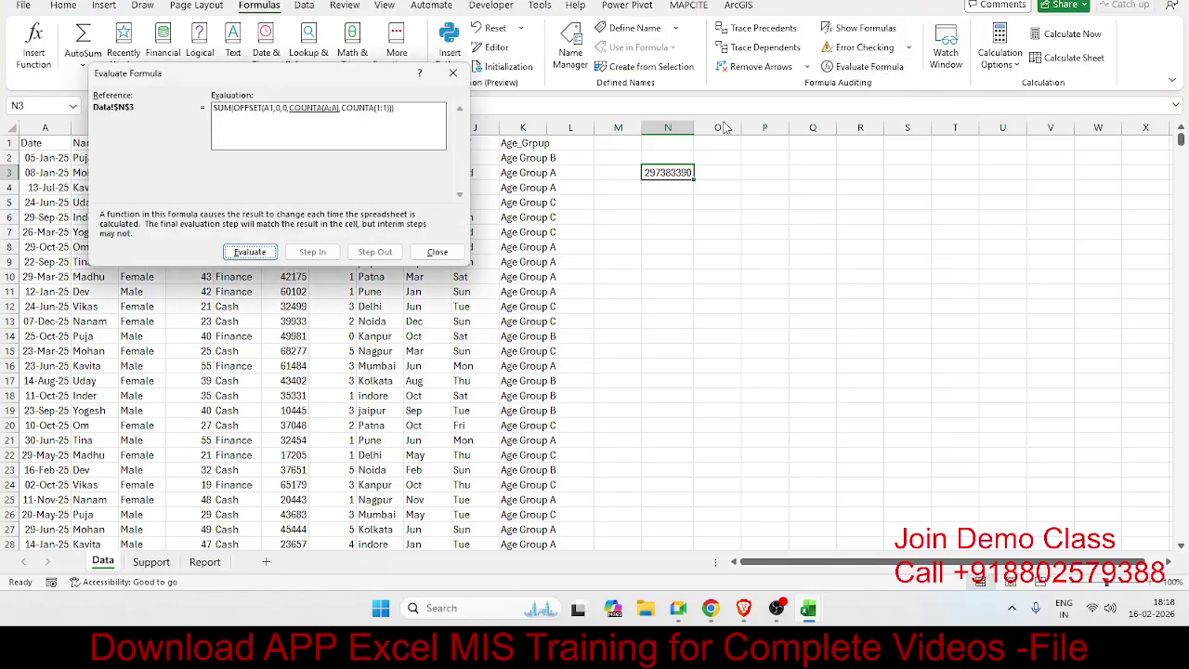
pyautogui.click(249, 252)
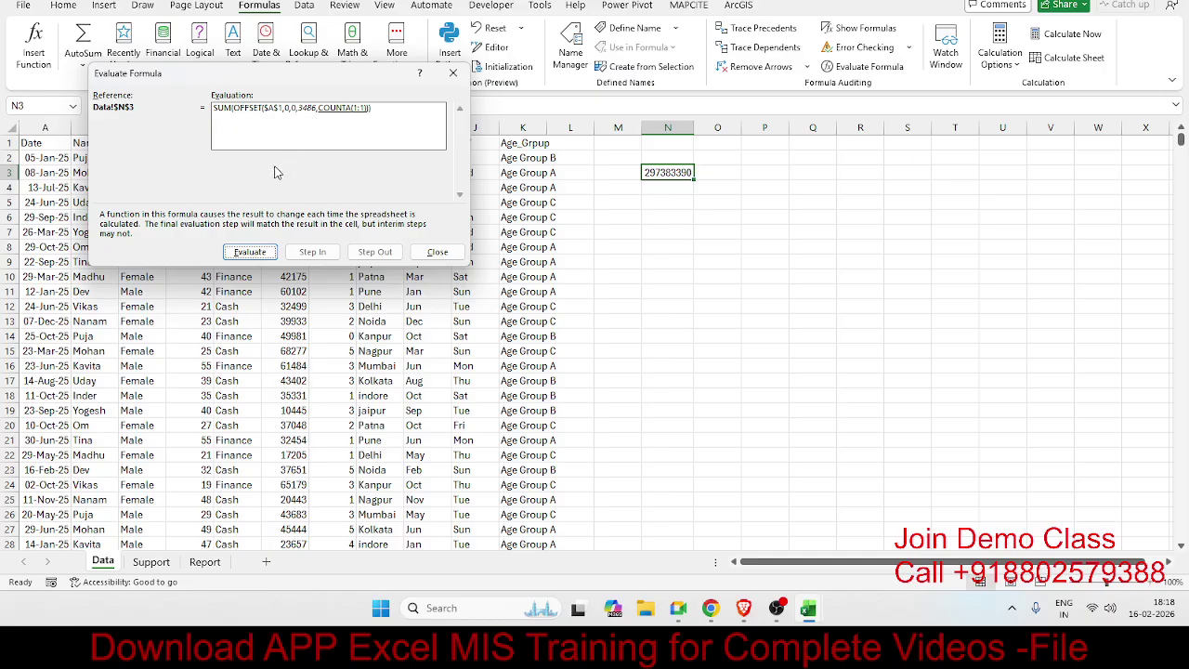
pyautogui.click(260, 251)
pyautogui.moveTo(334, 72); pyautogui.dragTo(373, 215)
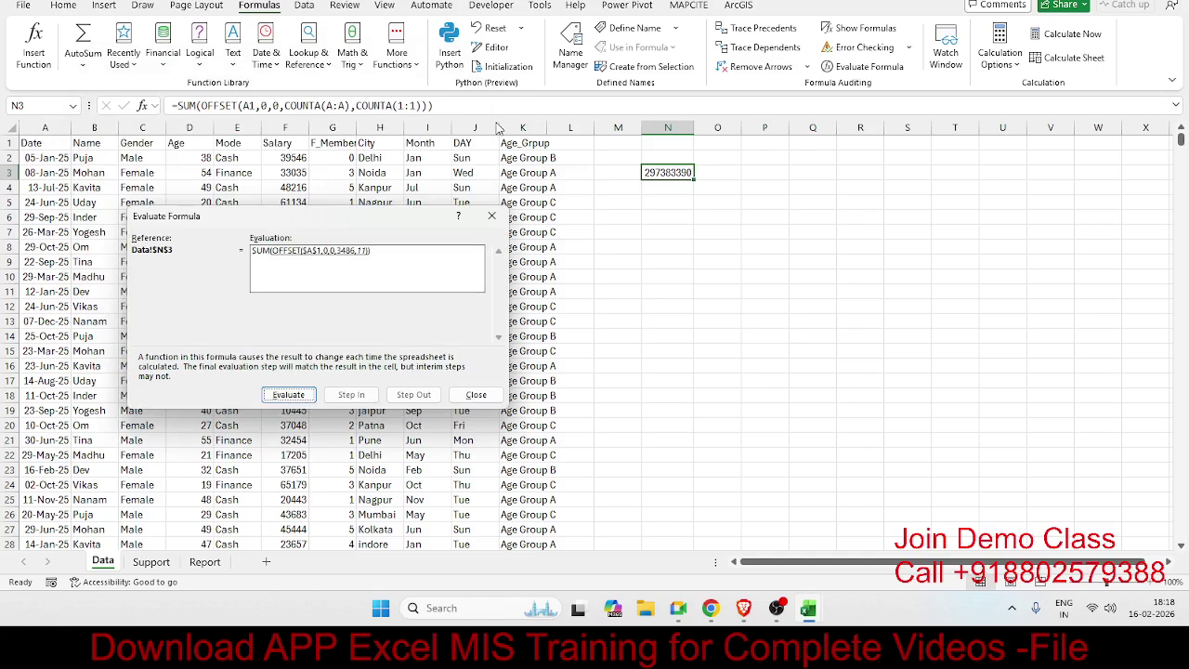
pyautogui.click(314, 396)
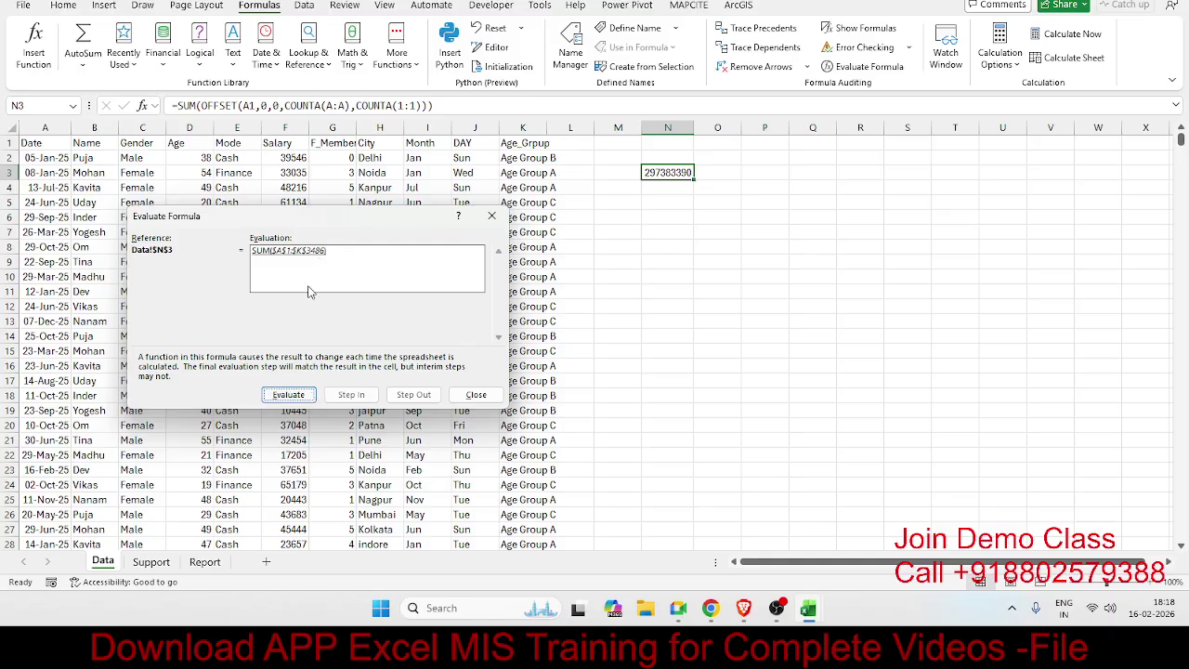
pyautogui.click(289, 395)
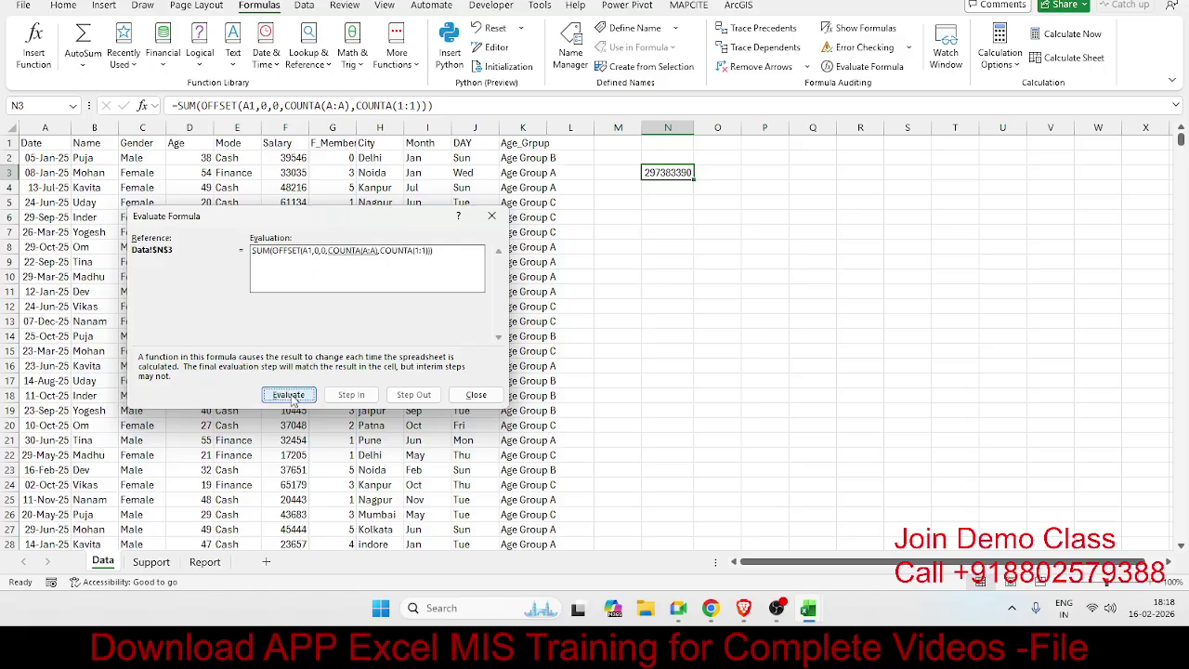
# Evaluate the remaining terms of the N3 formula down to the cell range passed to SUM, and close the evaluation.
pyautogui.click(289, 395)
pyautogui.click(288, 395)
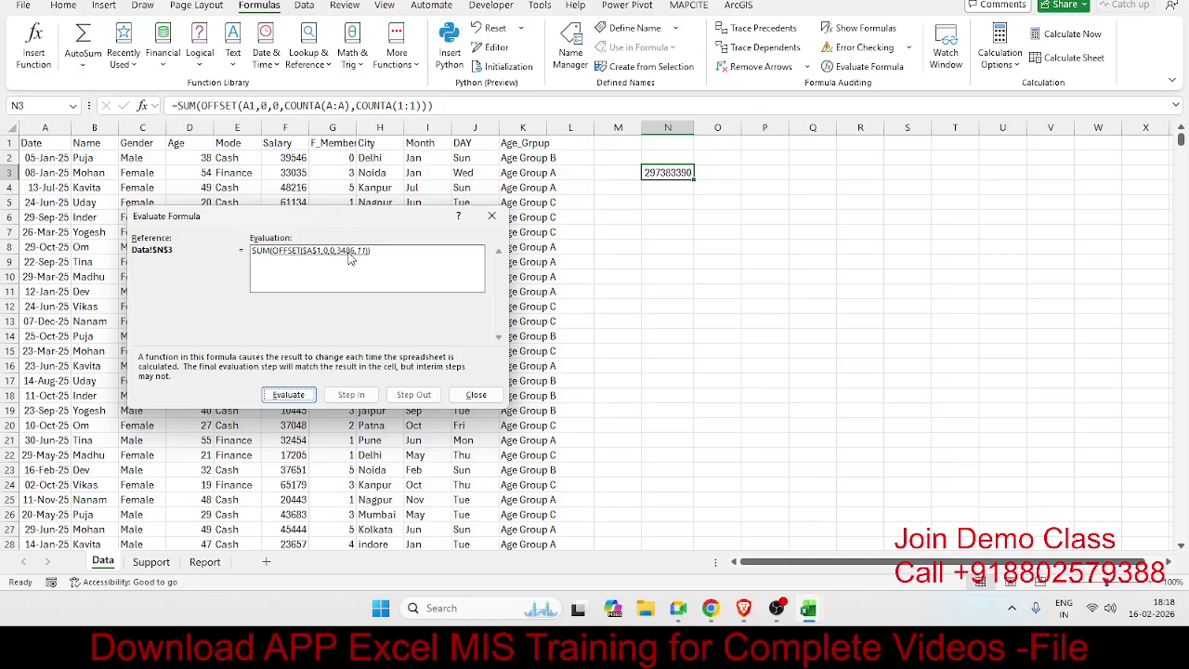
pyautogui.click(297, 397)
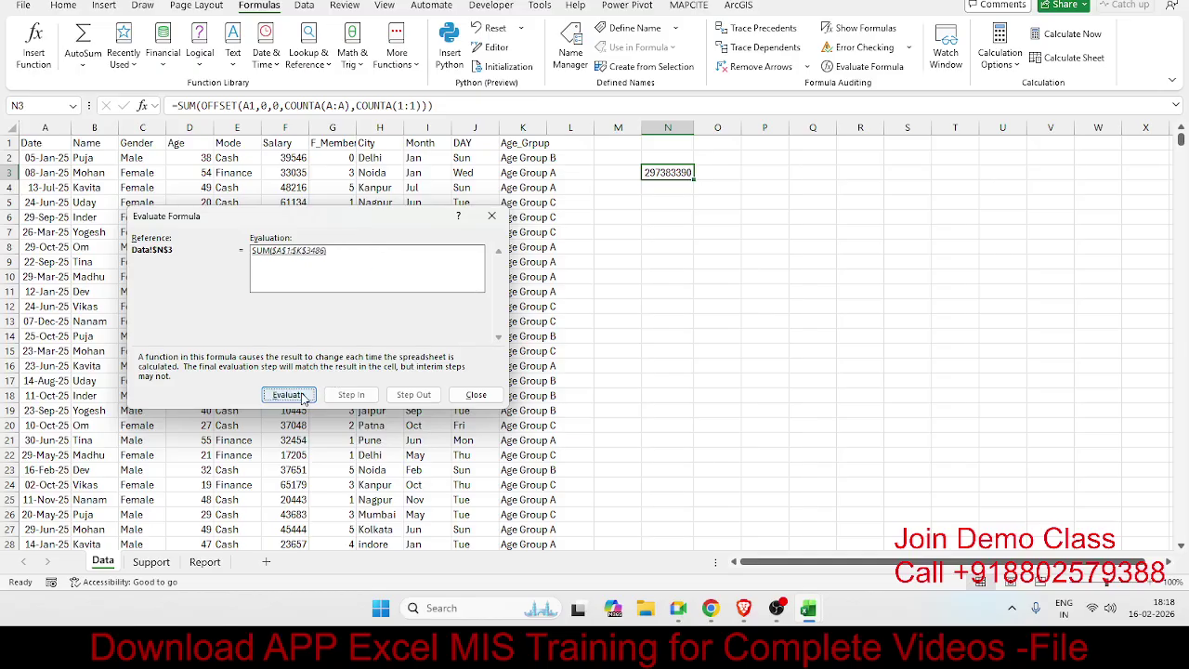
pyautogui.click(475, 394)
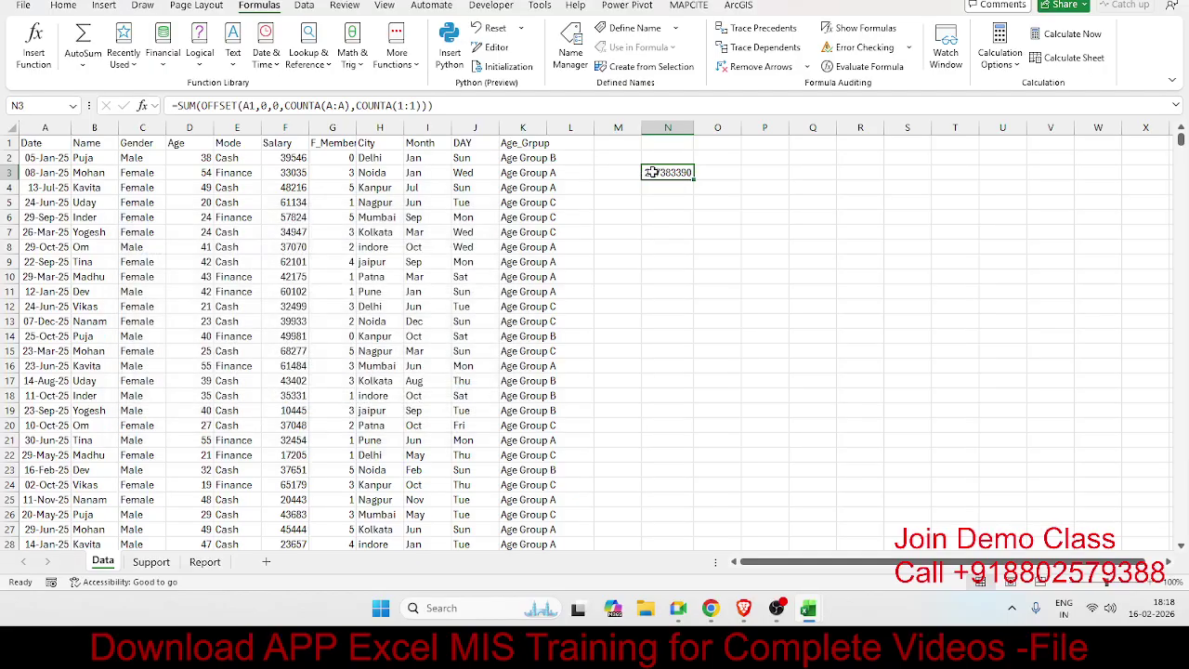
# Remove the SUM wrapper from N3 so the formula reads =OFFSET(A1,0,0,COUNTA(A:A),COUNTA(1:1)).
pyautogui.doubleClick(651, 171)
pyautogui.moveTo(672, 172); pyautogui.dragTo(647, 171)
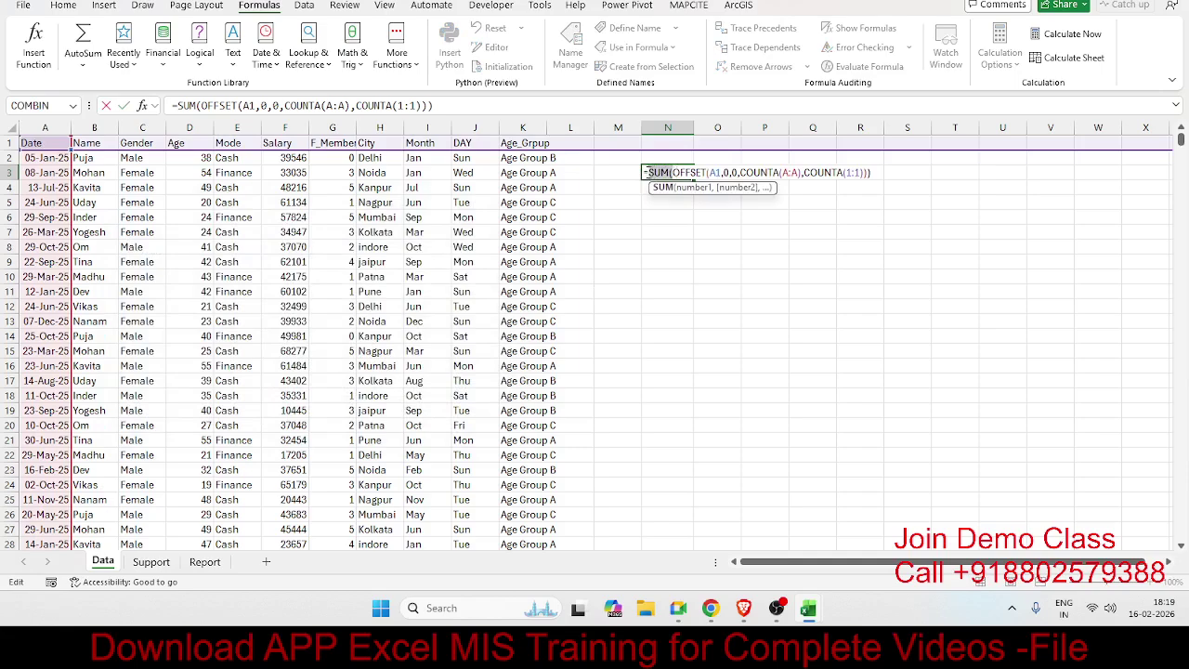
pyautogui.press('BackSpace')
pyautogui.press('End')
pyautogui.press('BackSpace')
pyautogui.press('Home')
pyautogui.press('Right')
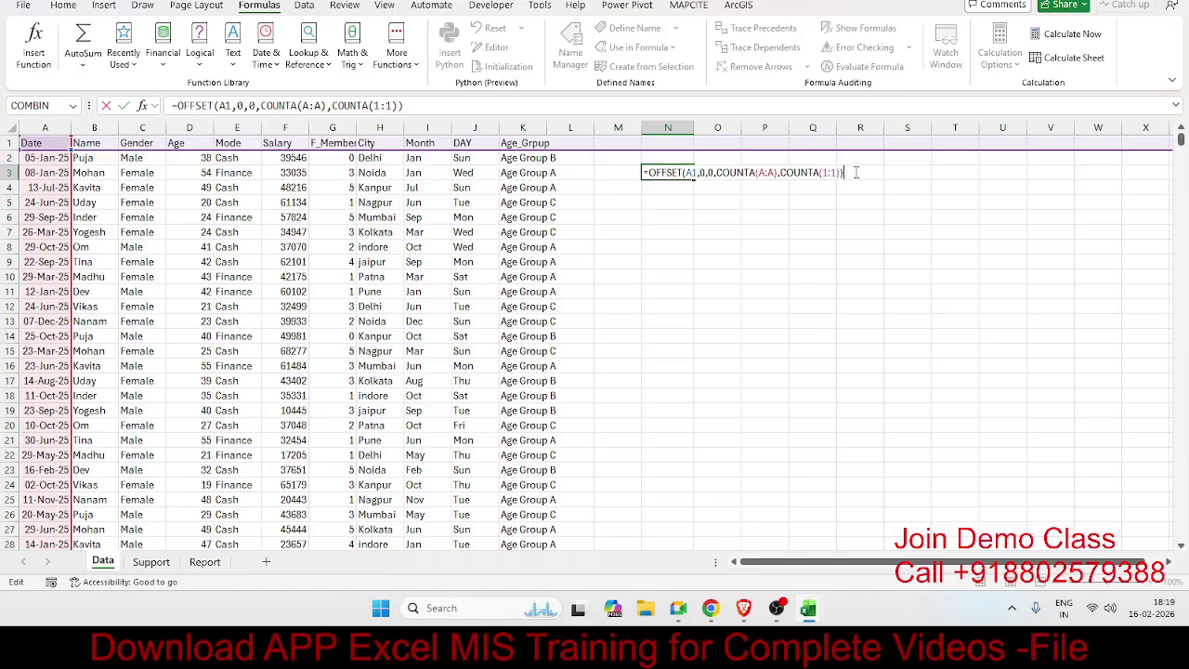
pyautogui.press('Return')
pyautogui.press('Up')
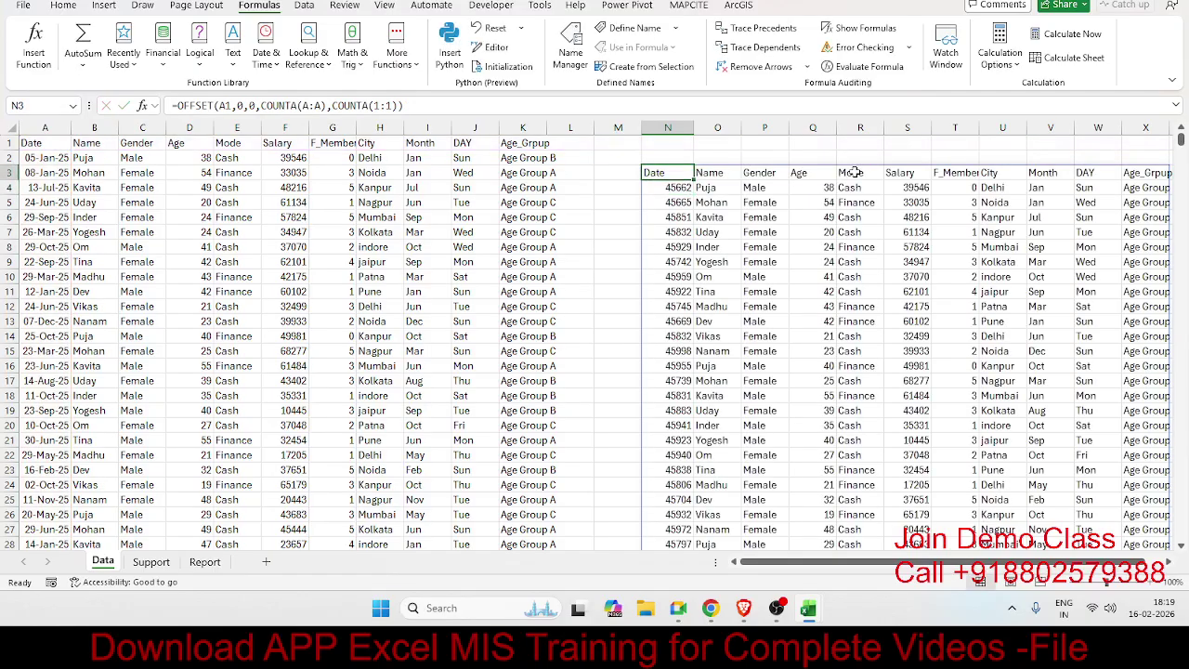
# Make all references in the N3 formula absolute, giving =OFFSET($A$1,0,0,COUNTA($A:$A),COUNTA($1:$1)).
pyautogui.doubleClick(701, 173)
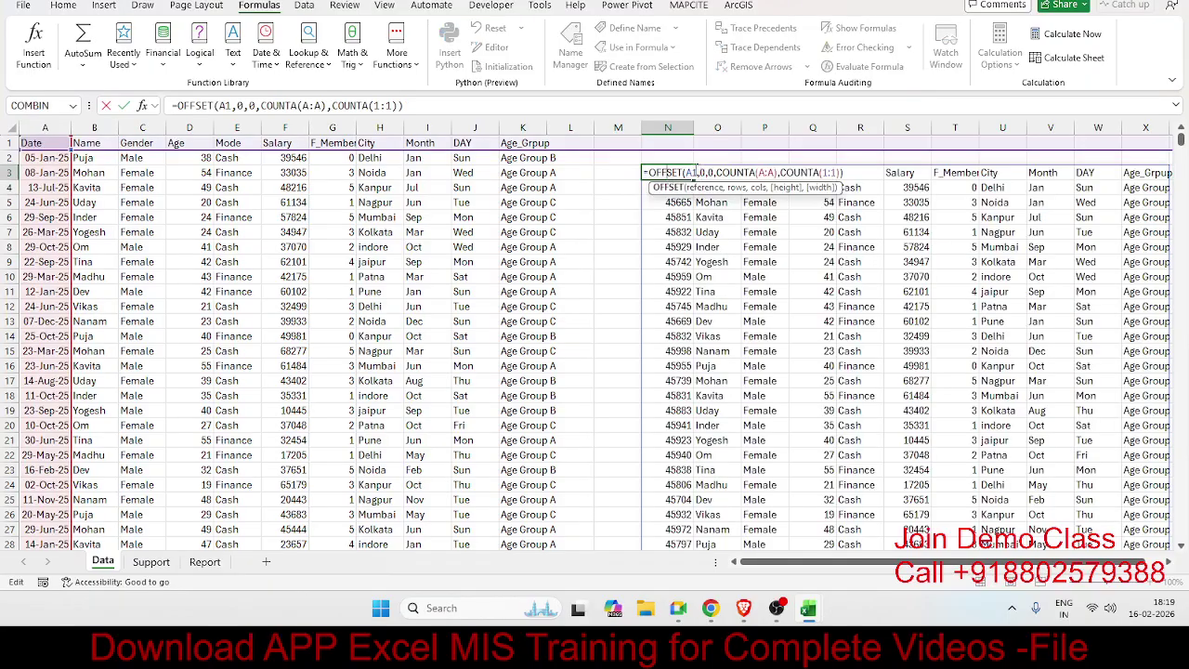
pyautogui.click(694, 171)
pyautogui.press('F4')
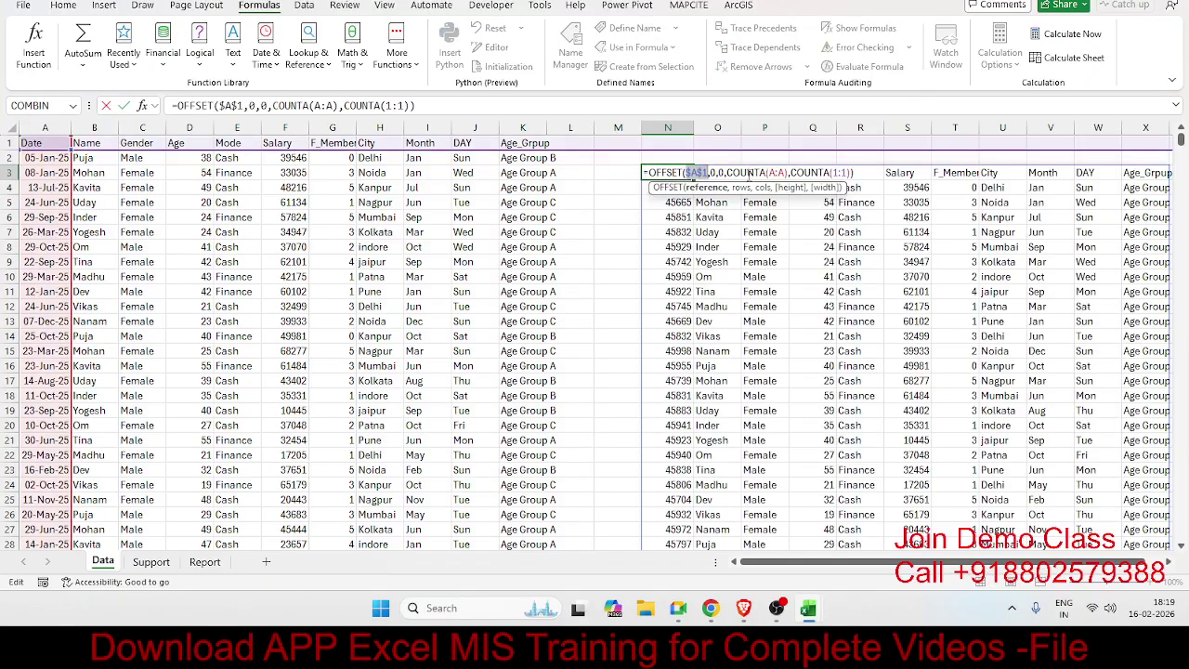
pyautogui.click(805, 176)
pyautogui.click(838, 173)
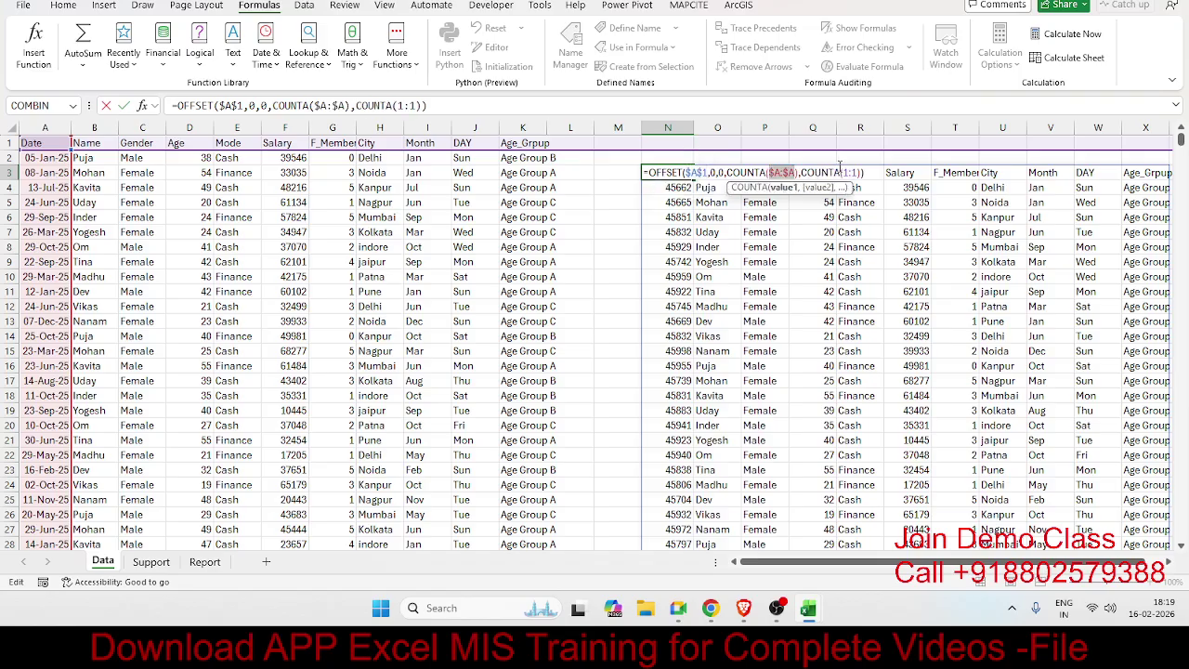
pyautogui.press('F4')
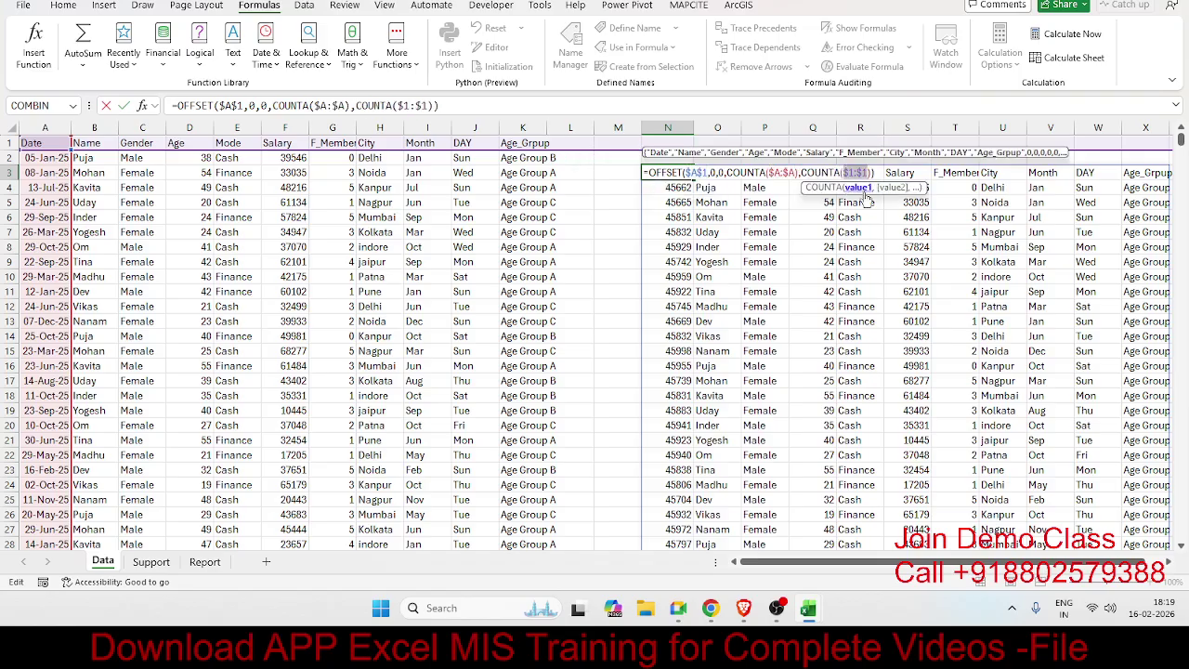
pyautogui.hotkey('ctrl', 'Return')
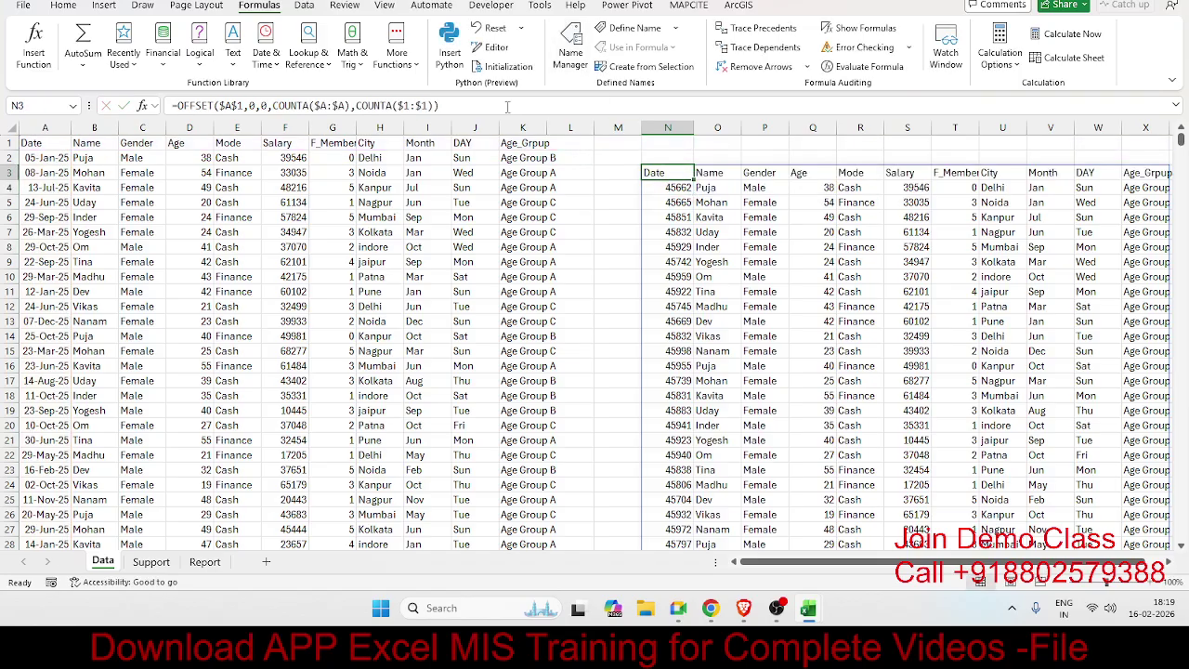
# Copy the full OFFSET formula text from N3 and clear the cell.
pyautogui.moveTo(507, 106); pyautogui.dragTo(133, 115)
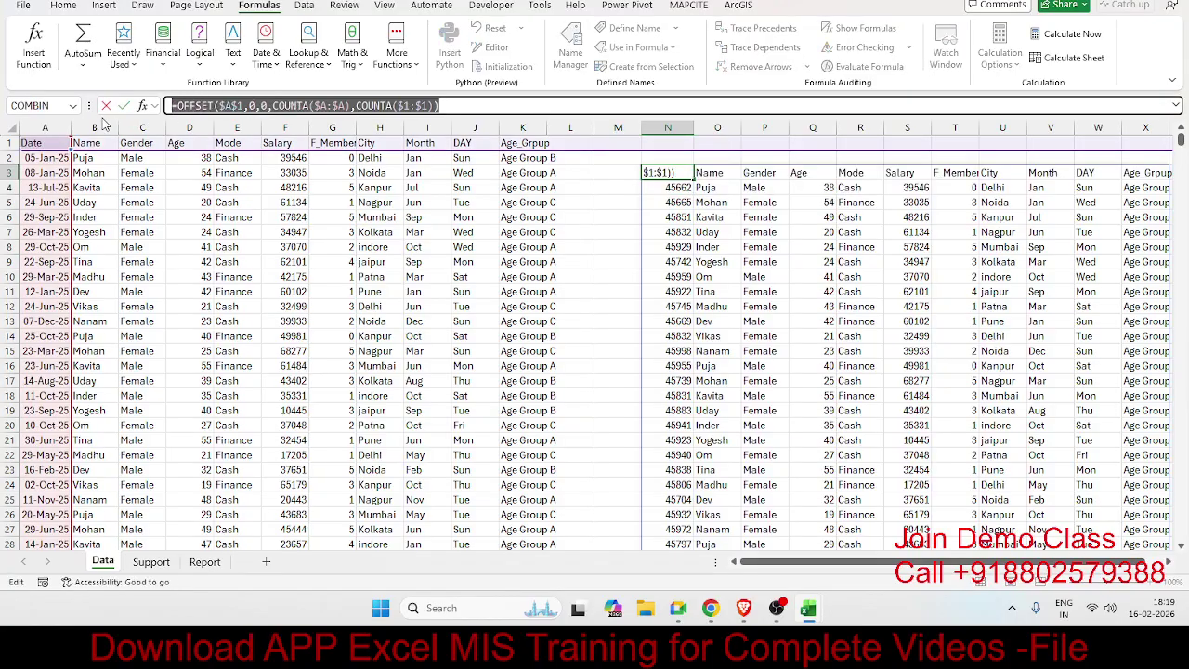
pyautogui.press('Escape')
pyautogui.press('Delete')
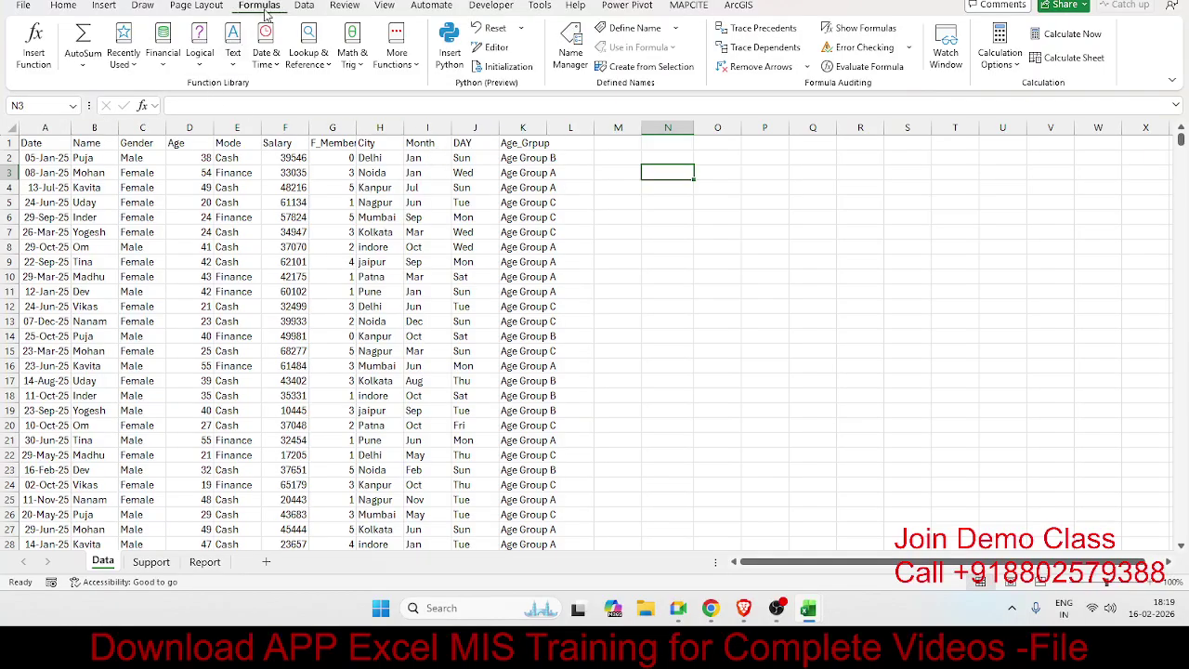
# Define a workbook-scoped name DT that refers to =OFFSET($A$1,0,0,COUNTA($A:$A),COUNTA($1:$1)).
pyautogui.click(617, 29)
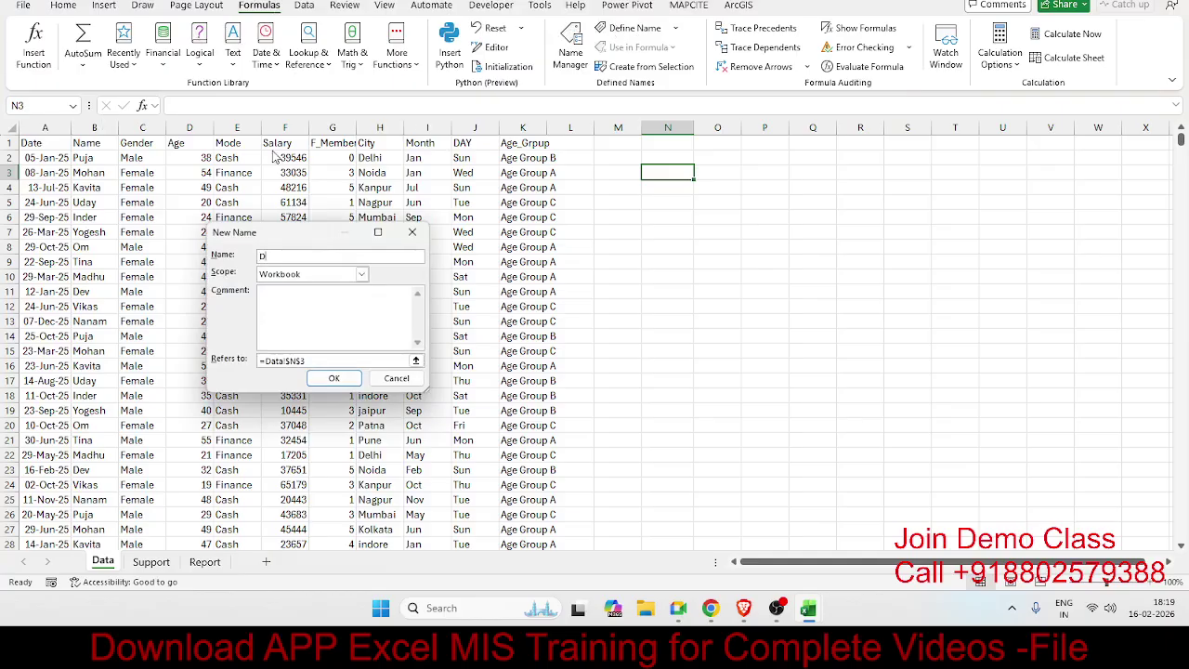
pyautogui.click(320, 359)
pyautogui.moveTo(321, 356); pyautogui.dragTo(132, 350)
pyautogui.write('=OFFSET(Data!$A$1,0,0,COUNTA($A:$A),COUNTA($1:$1))')
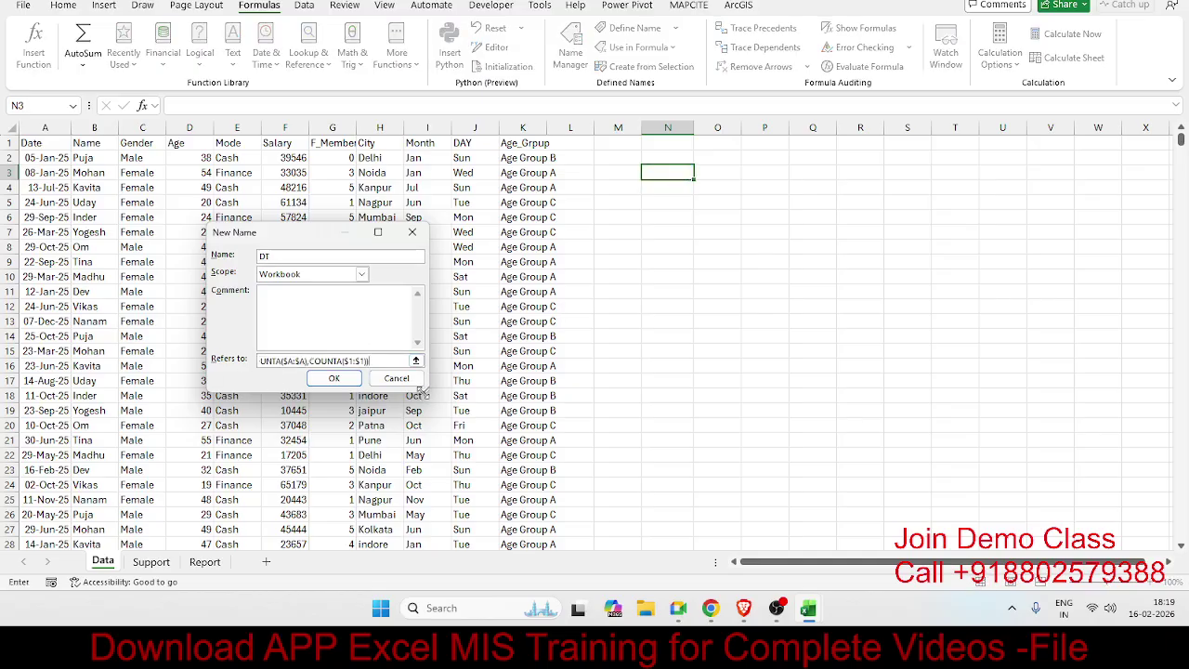
pyautogui.moveTo(422, 390); pyautogui.dragTo(610, 467)
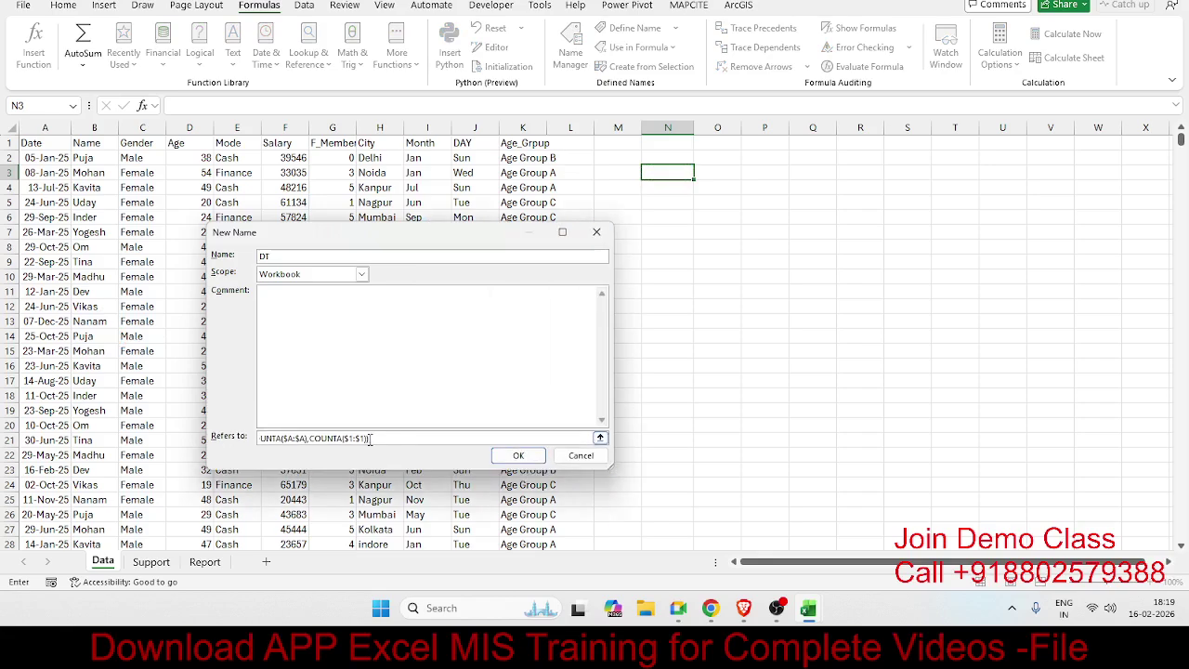
pyautogui.moveTo(370, 438); pyautogui.dragTo(118, 417)
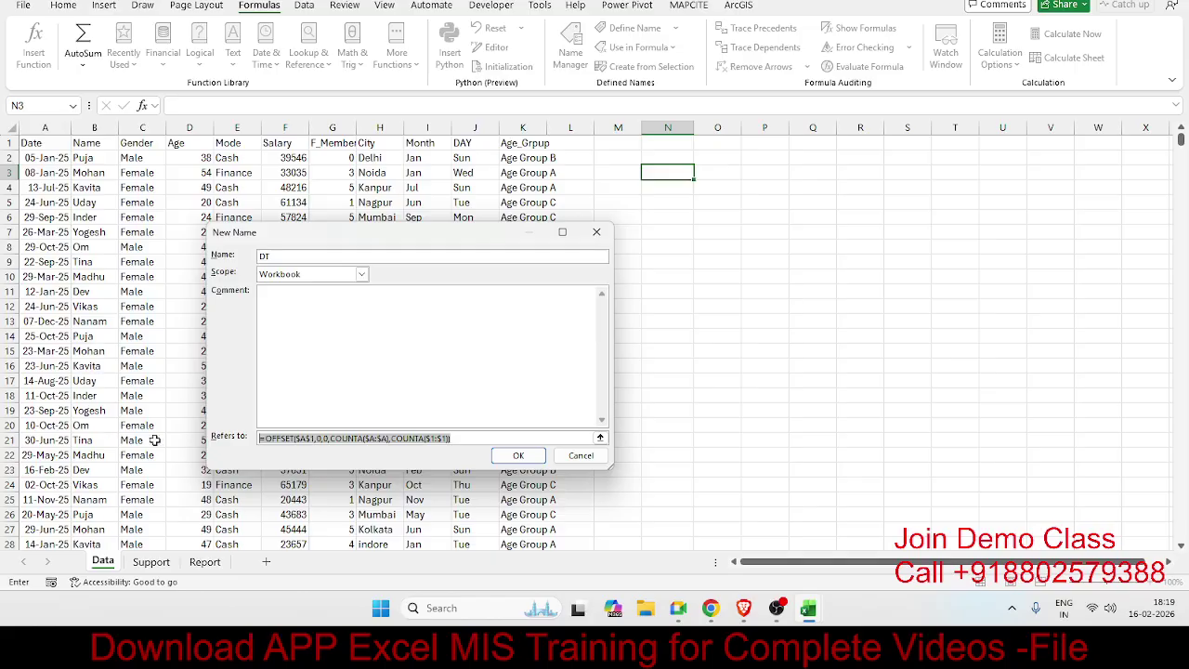
pyautogui.click(520, 456)
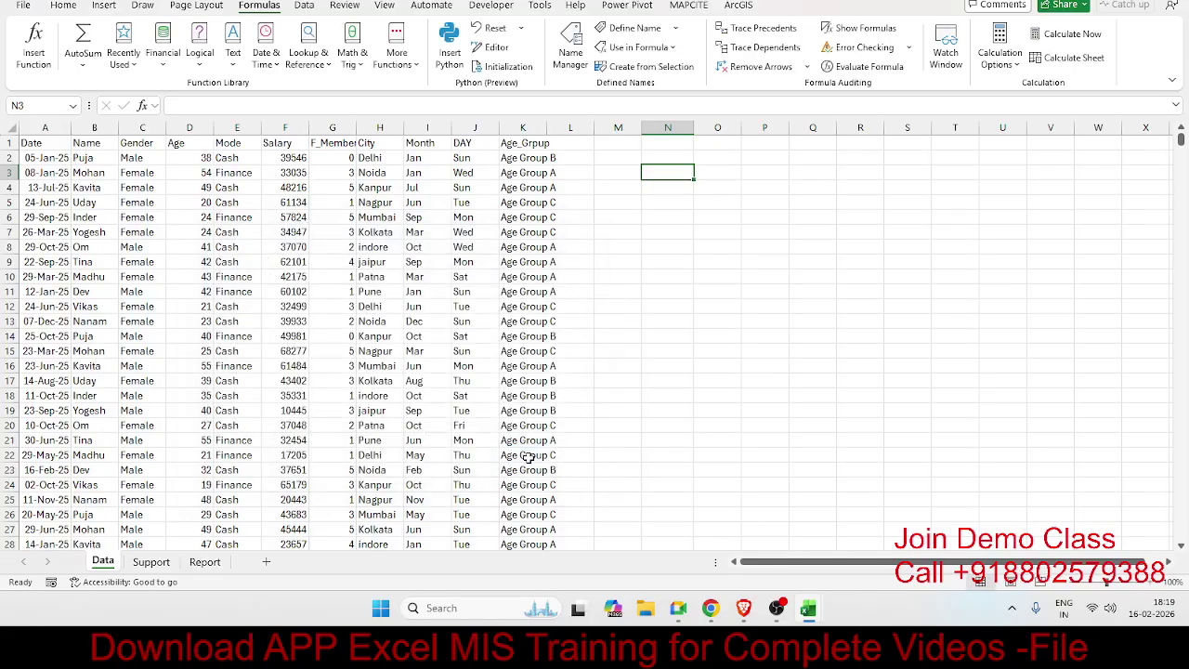
# Insert a PivotTable at cell A1 of the Support sheet with the named range dt as its source.
pyautogui.click(139, 335)
pyautogui.click(156, 562)
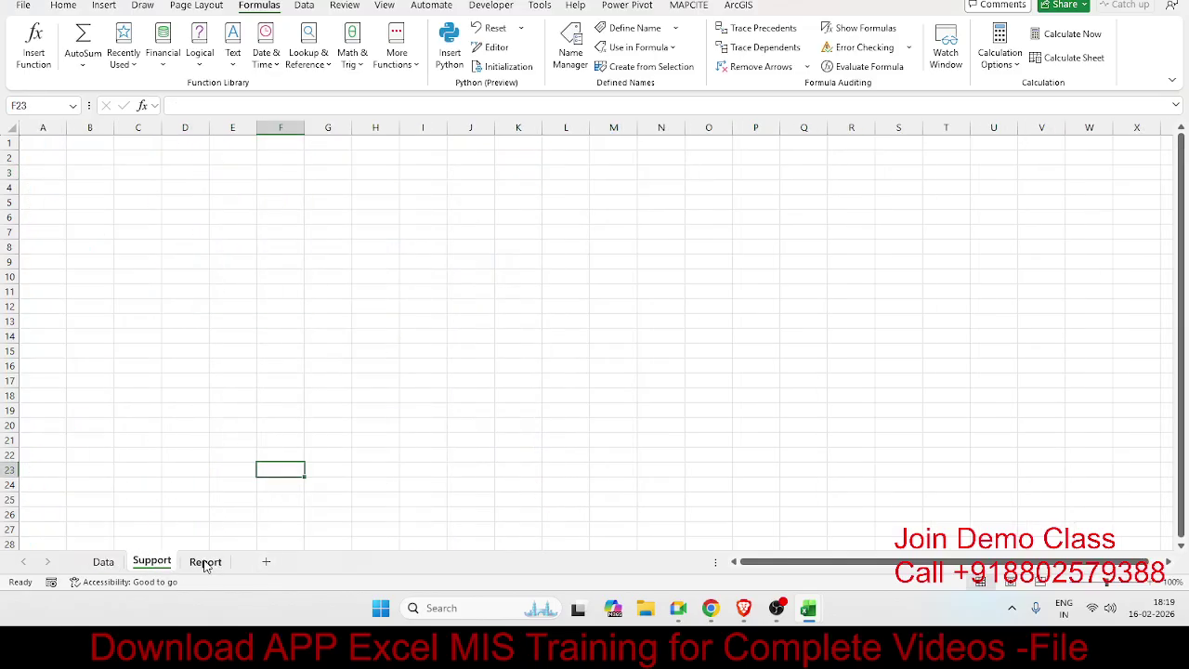
pyautogui.click(205, 563)
pyautogui.click(151, 563)
pyautogui.click(44, 143)
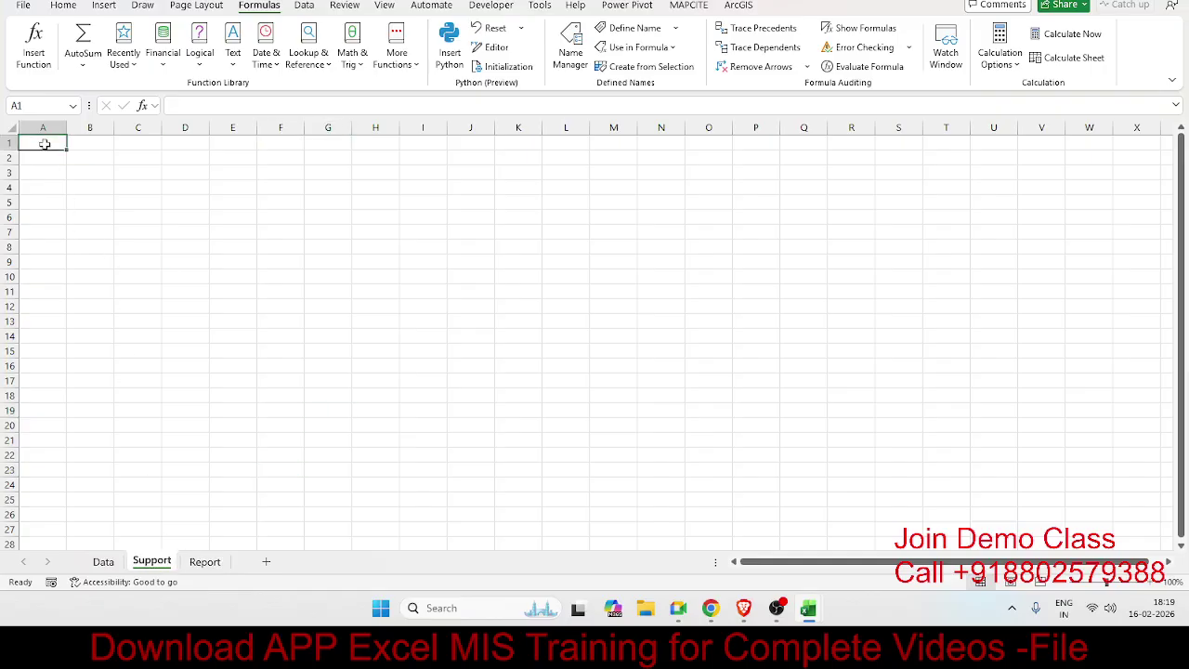
pyautogui.click(104, 5)
pyautogui.click(37, 37)
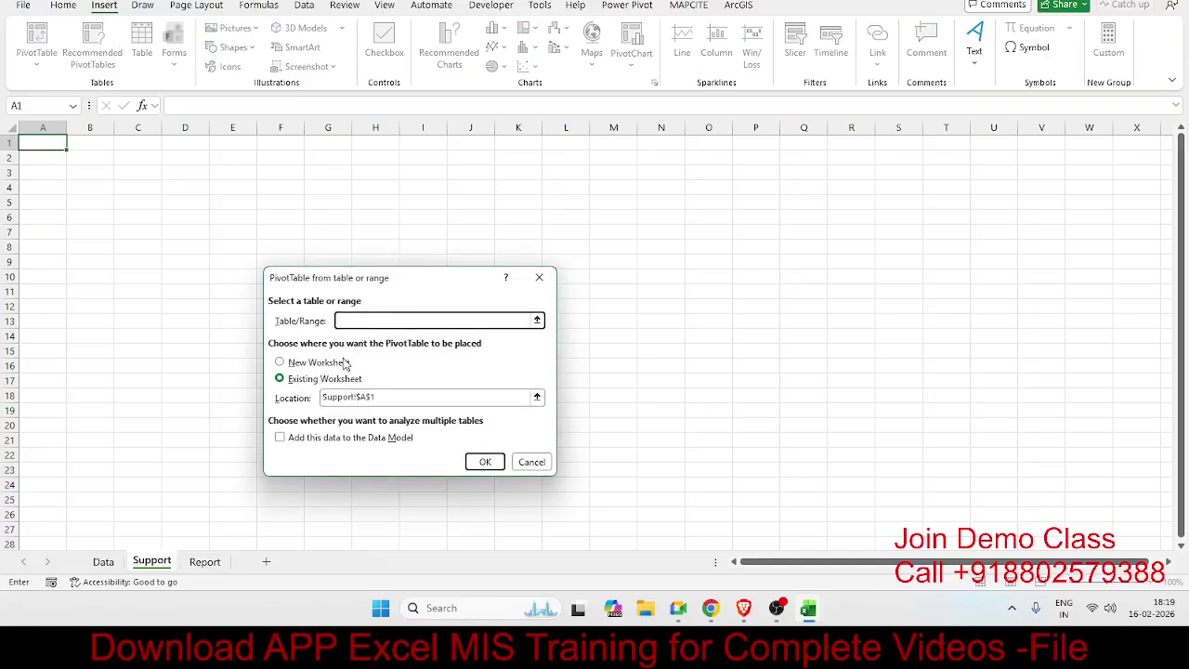
pyautogui.write('dt')
pyautogui.click(482, 461)
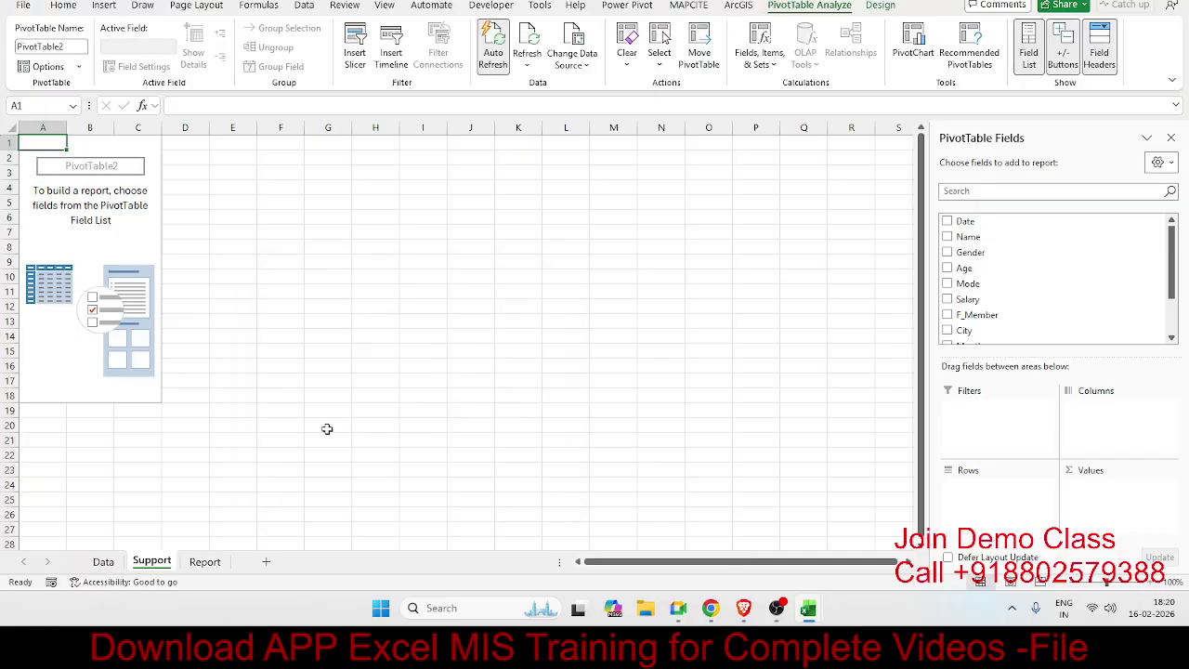
# View the Data sheet briefly and refresh the empty PivotTable on the Support sheet.
pyautogui.click(102, 561)
pyautogui.click(151, 561)
pyautogui.rightClick(77, 291)
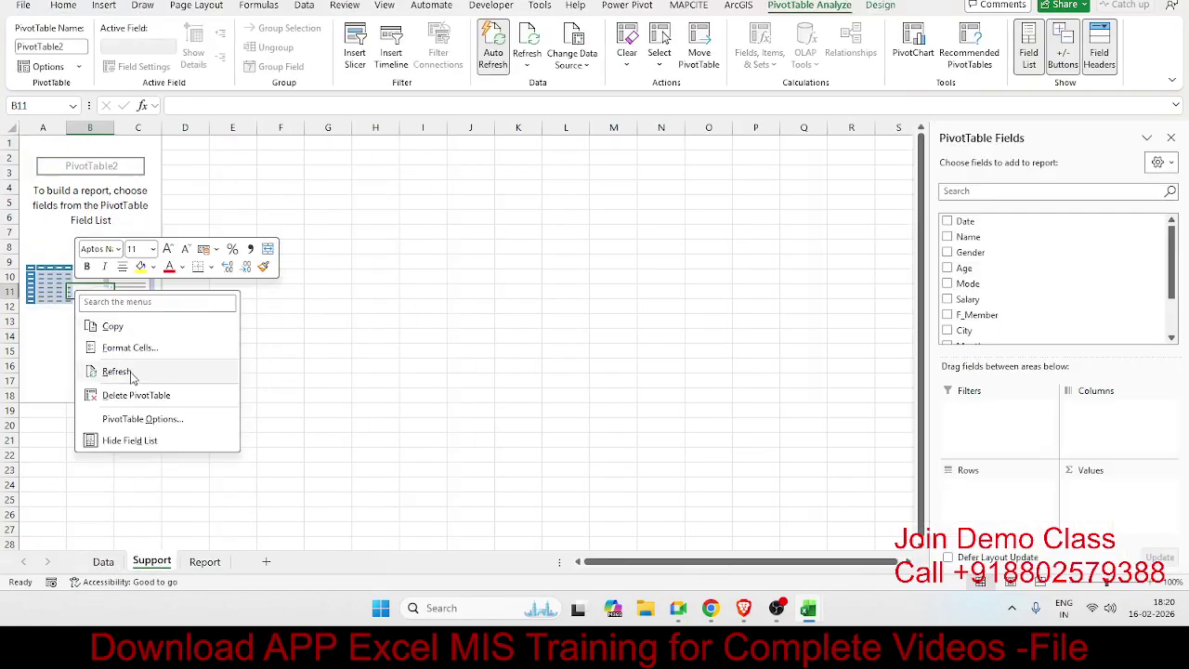
pyautogui.click(130, 370)
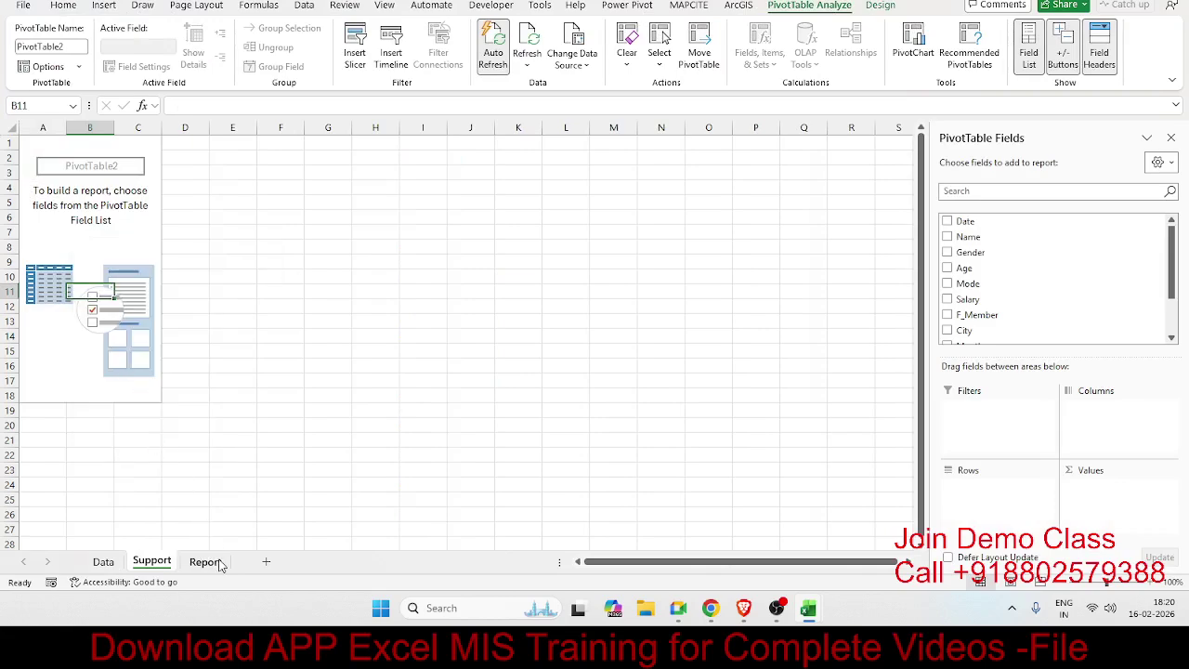
# Examine the Month, Name and Mode columns on the Data sheet as candidate PivotTable fields.
pyautogui.click(107, 563)
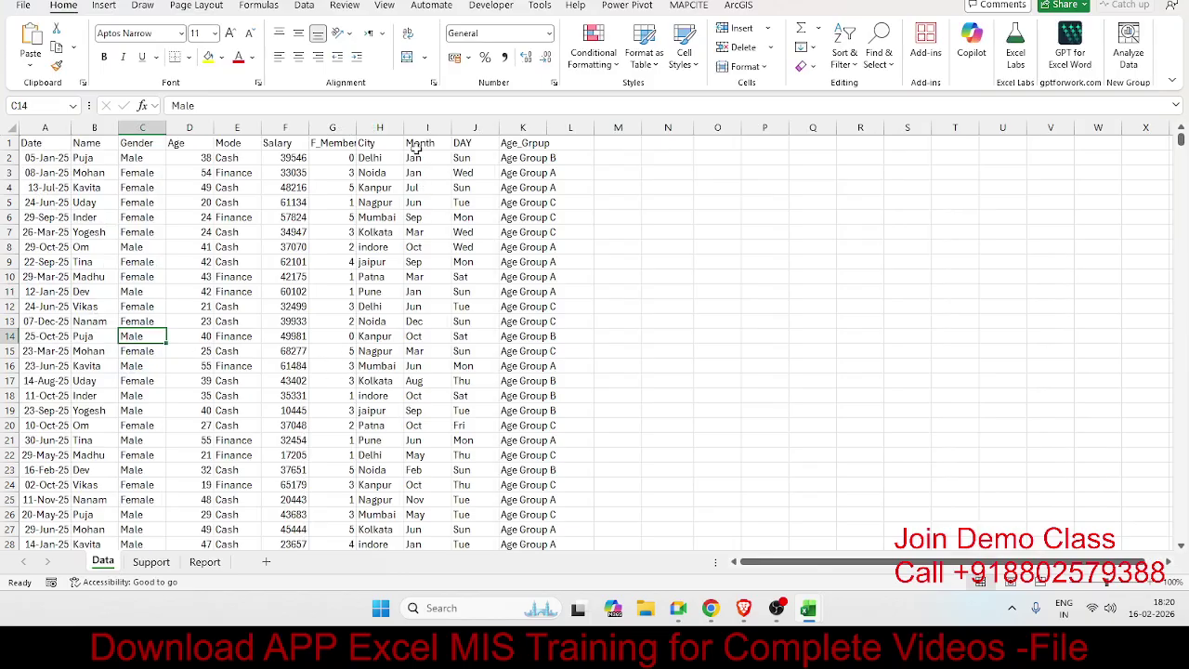
pyautogui.moveTo(416, 149); pyautogui.dragTo(443, 332)
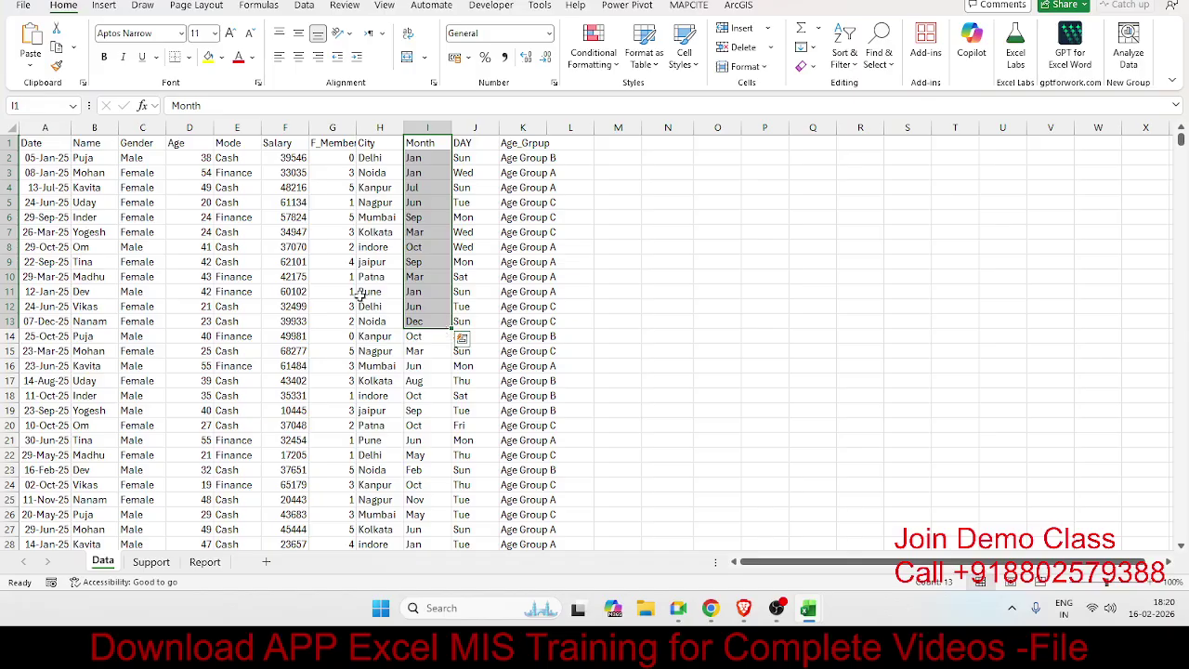
pyautogui.moveTo(107, 146); pyautogui.dragTo(99, 229)
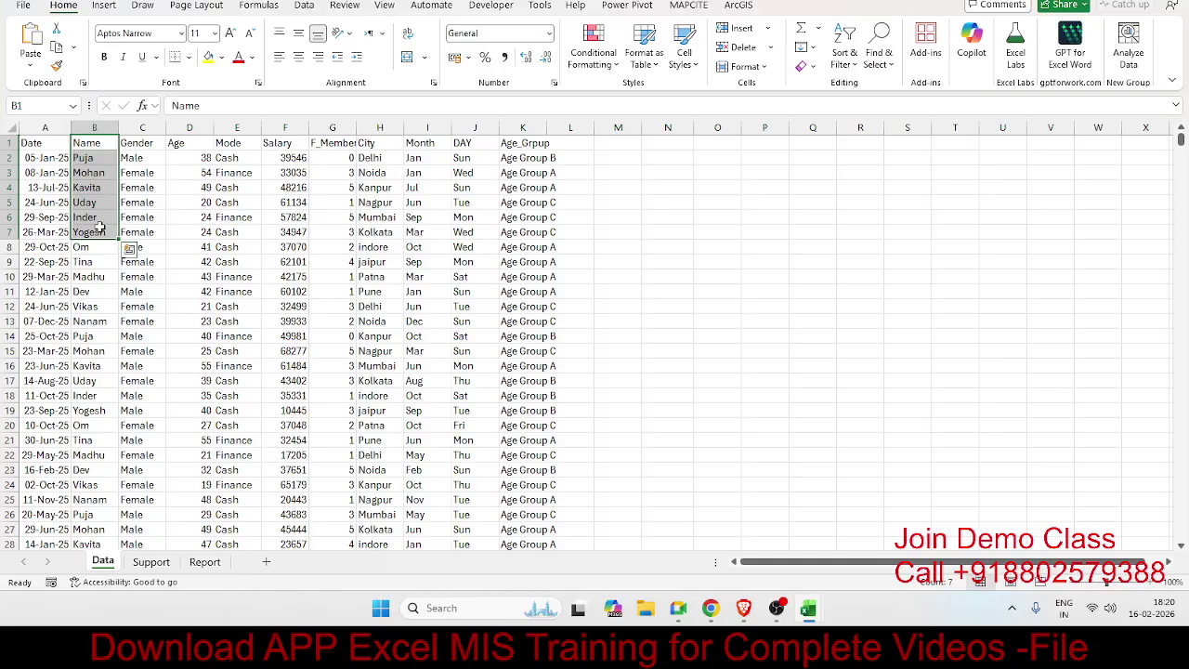
pyautogui.click(244, 160)
pyautogui.click(247, 174)
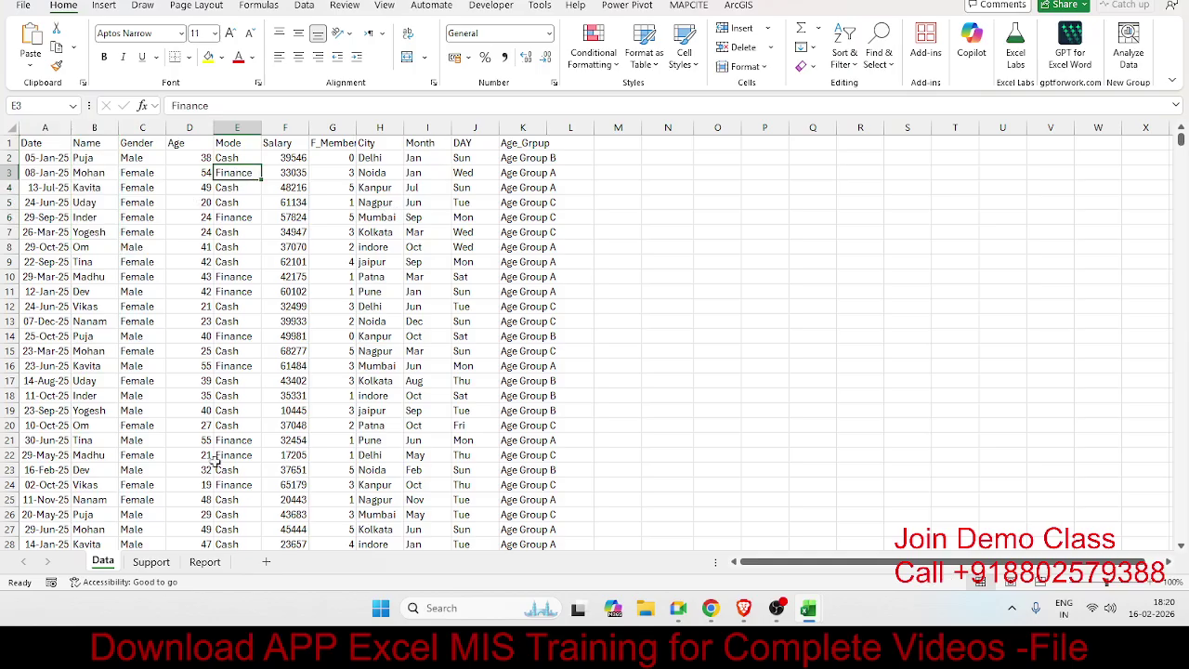
# Build the Support PivotTable with Month and Mode as row fields and a count of Name as the value.
pyautogui.click(160, 563)
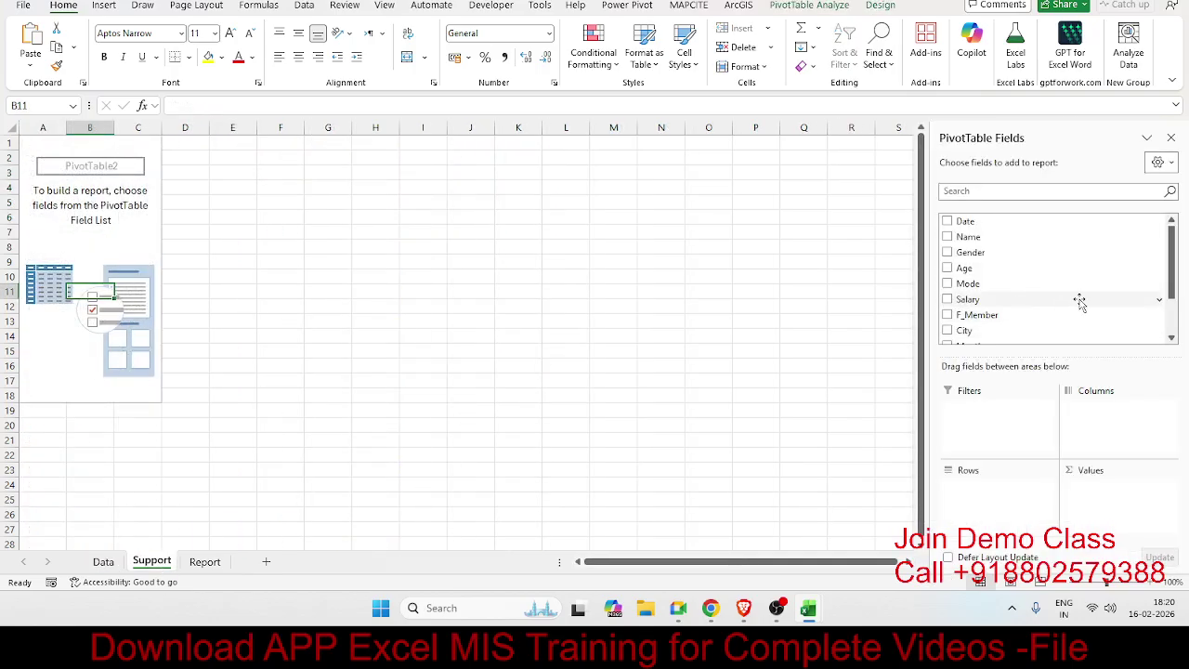
pyautogui.scroll(-3, 1080, 300)
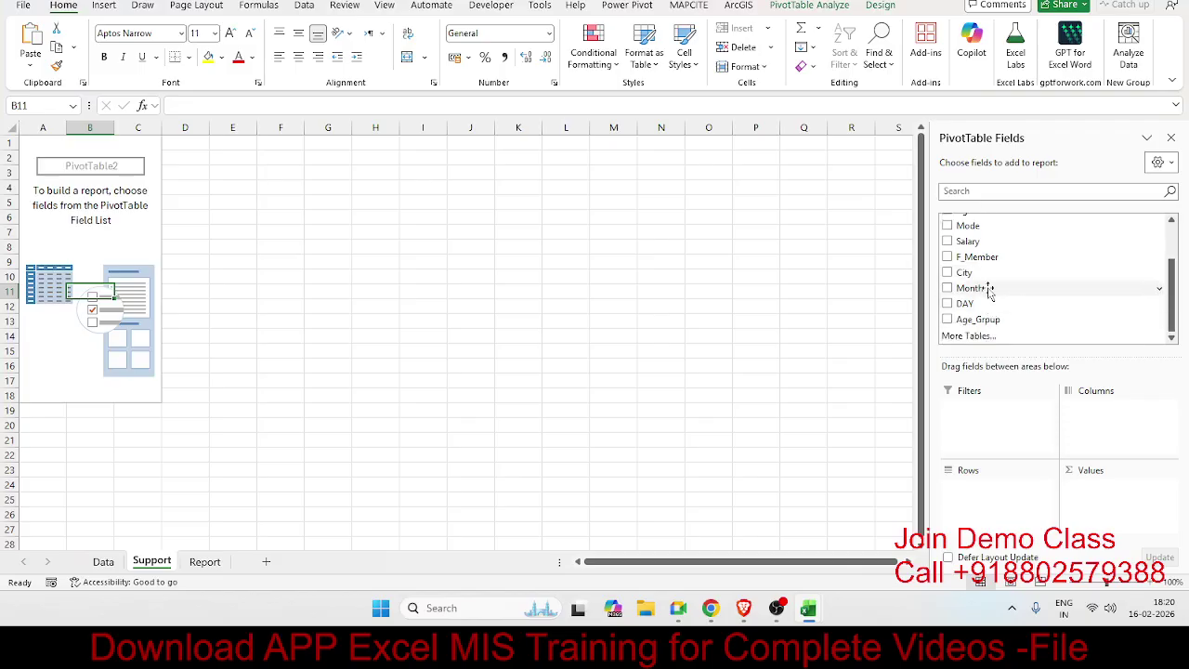
pyautogui.moveTo(990, 288); pyautogui.dragTo(1010, 485)
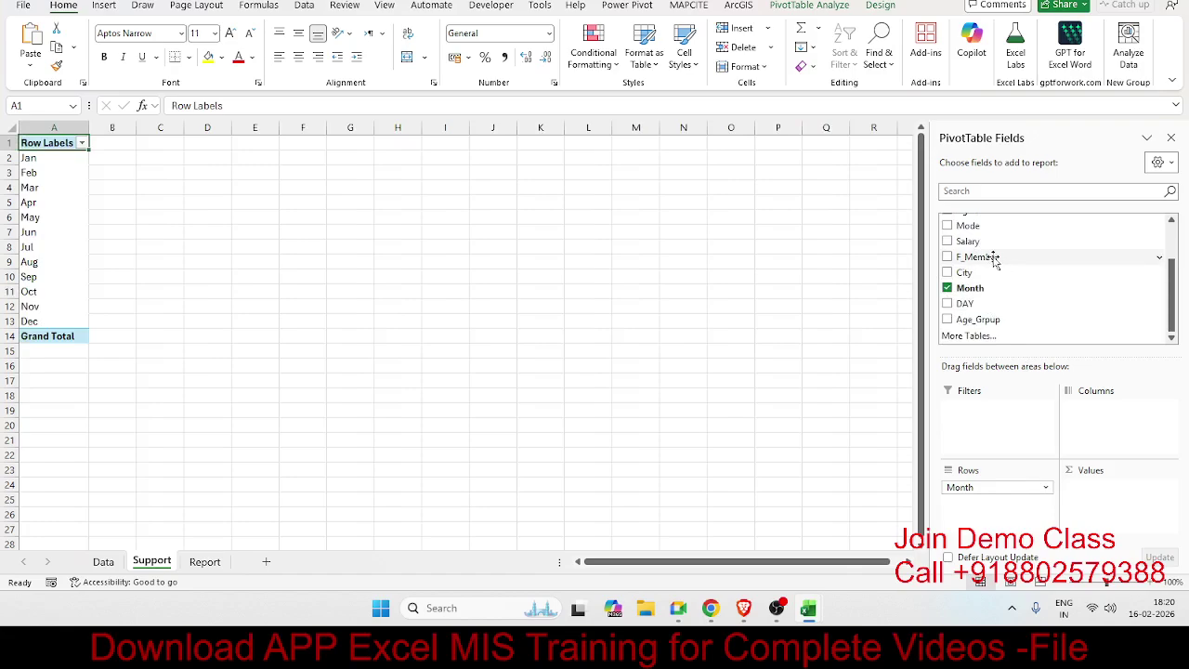
pyautogui.scroll(2, 993, 269)
pyautogui.moveTo(984, 263); pyautogui.dragTo(1024, 509)
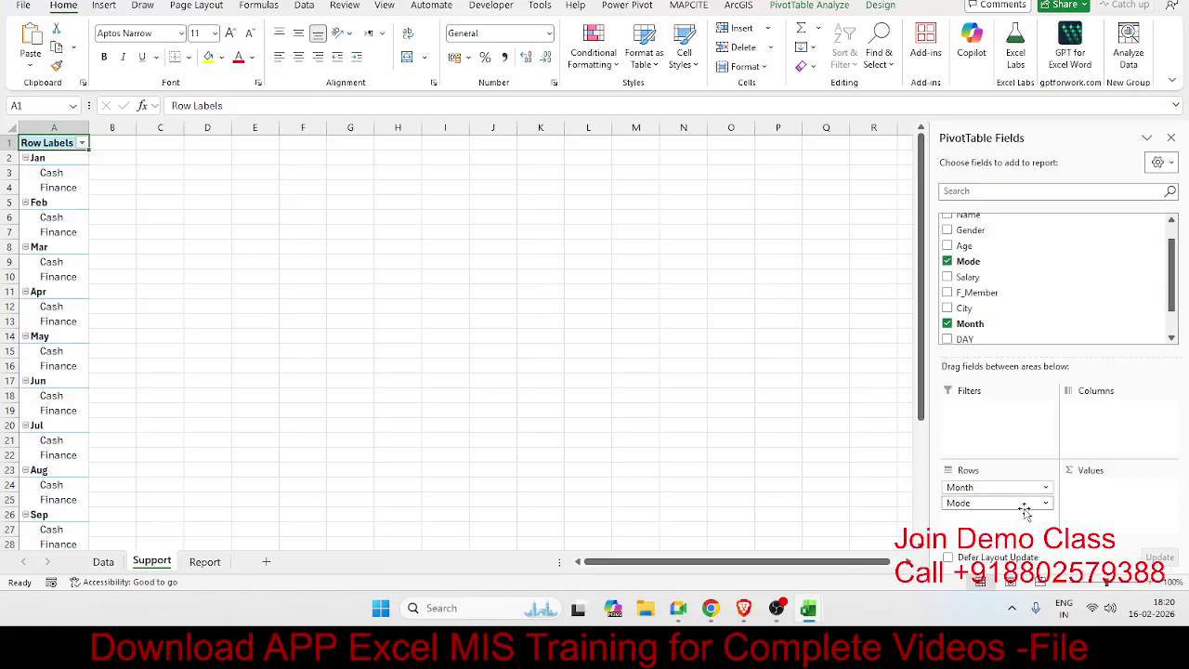
pyautogui.scroll(-2, 989, 279)
pyautogui.scroll(3, 987, 265)
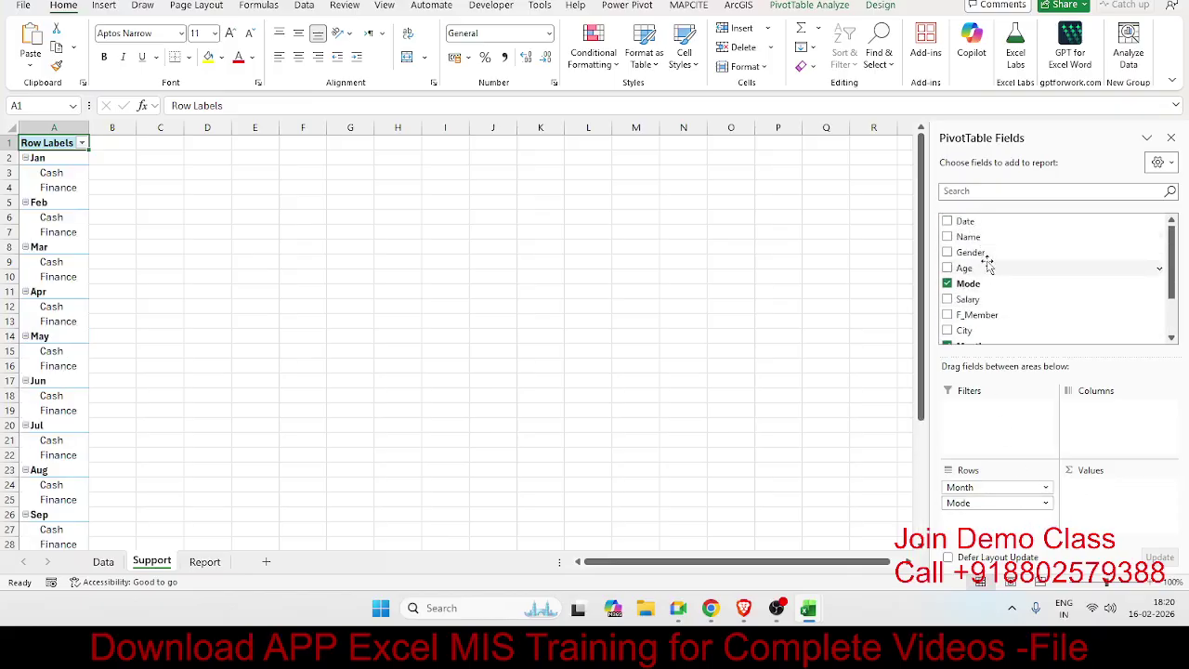
pyautogui.scroll(-1, 987, 265)
pyautogui.moveTo(971, 224); pyautogui.dragTo(1068, 494)
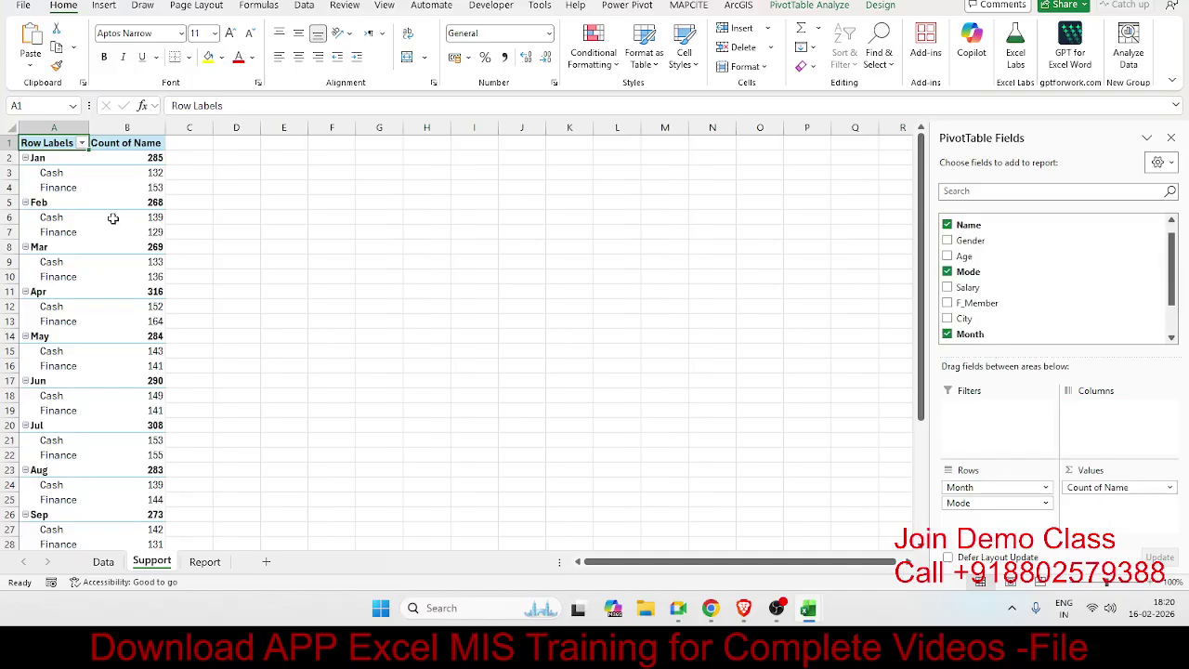
# Insert a line PivotChart from the Support PivotTable and widen it on both sides.
pyautogui.rightClick(57, 202)
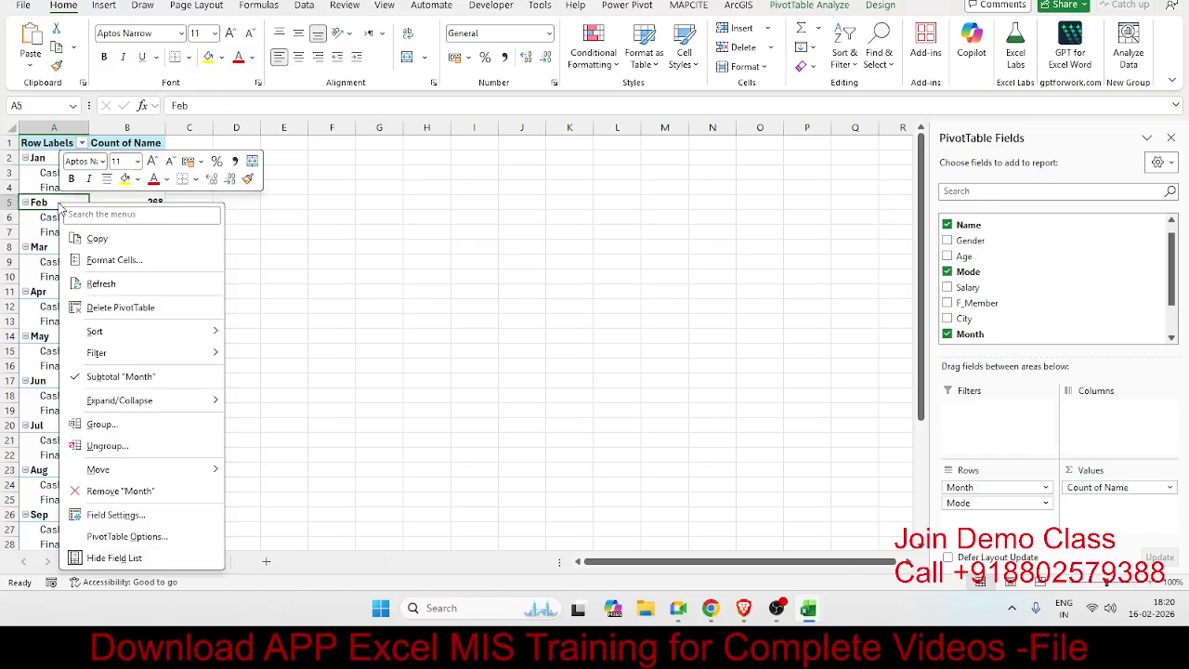
pyautogui.click(51, 177)
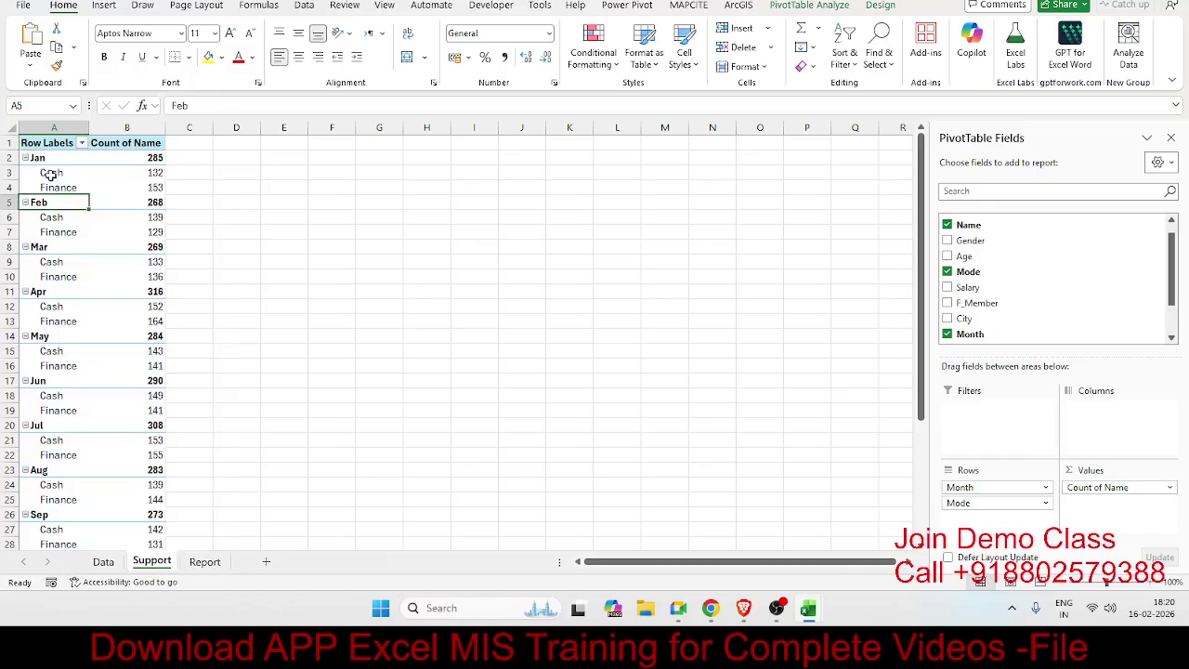
pyautogui.click(105, 6)
pyautogui.click(504, 48)
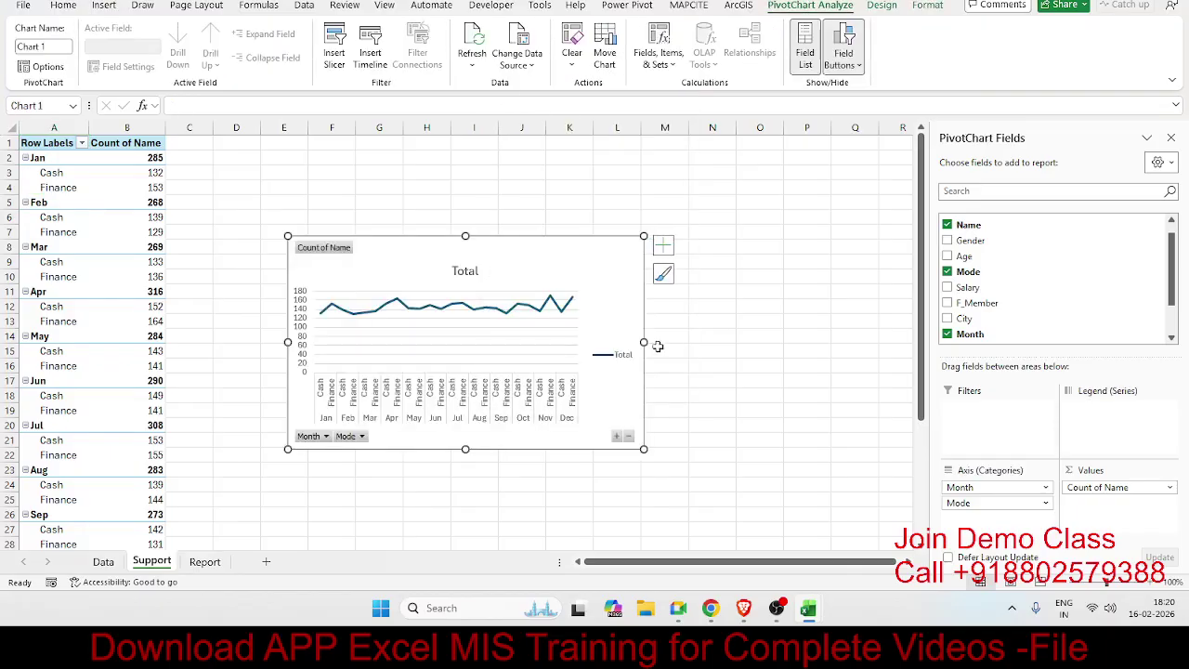
pyautogui.moveTo(645, 341); pyautogui.dragTo(817, 342)
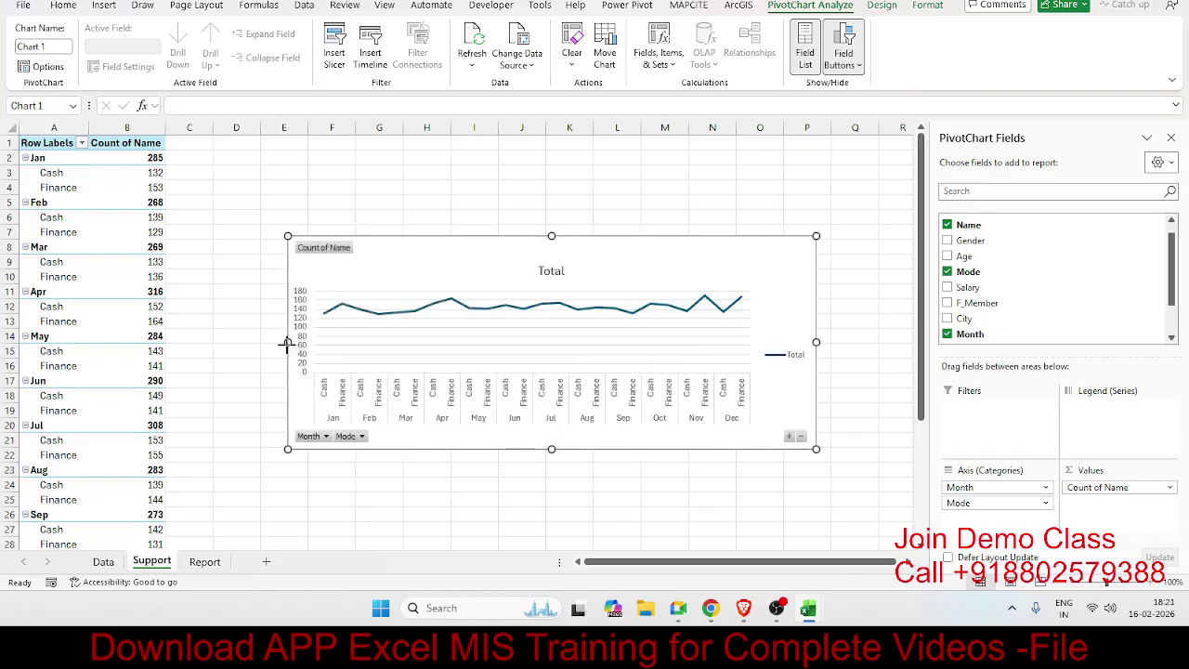
pyautogui.moveTo(288, 342); pyautogui.dragTo(253, 341)
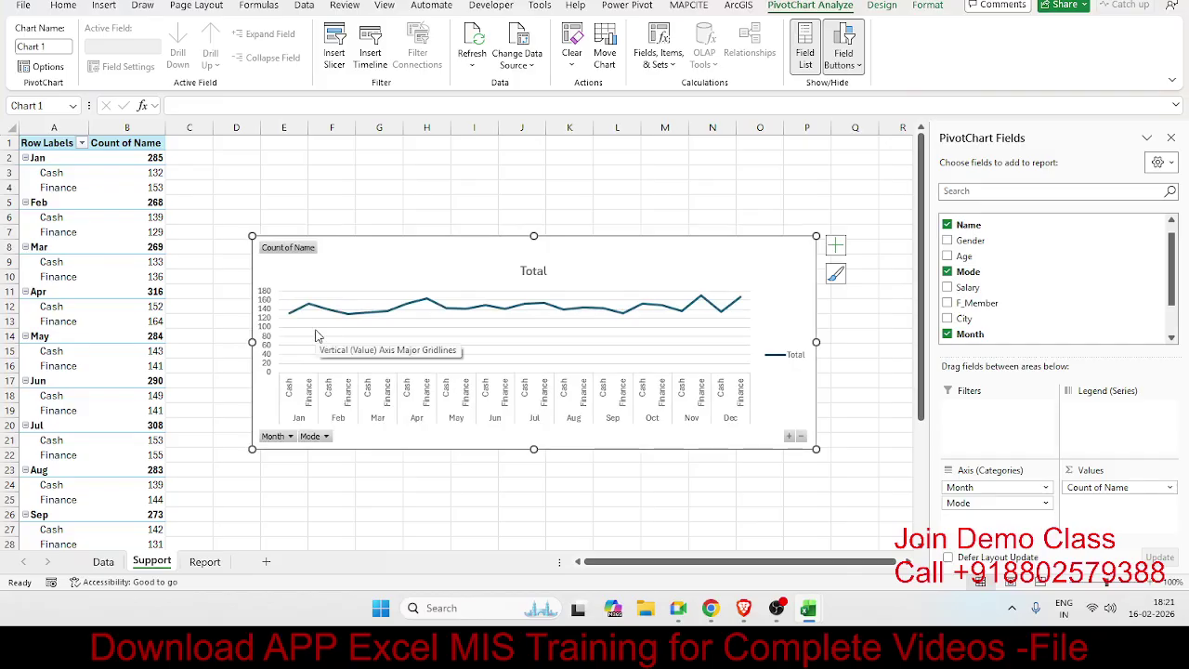
# Move the Mode field from the PivotChart's axis categories to its legend series.
pyautogui.click(127, 127)
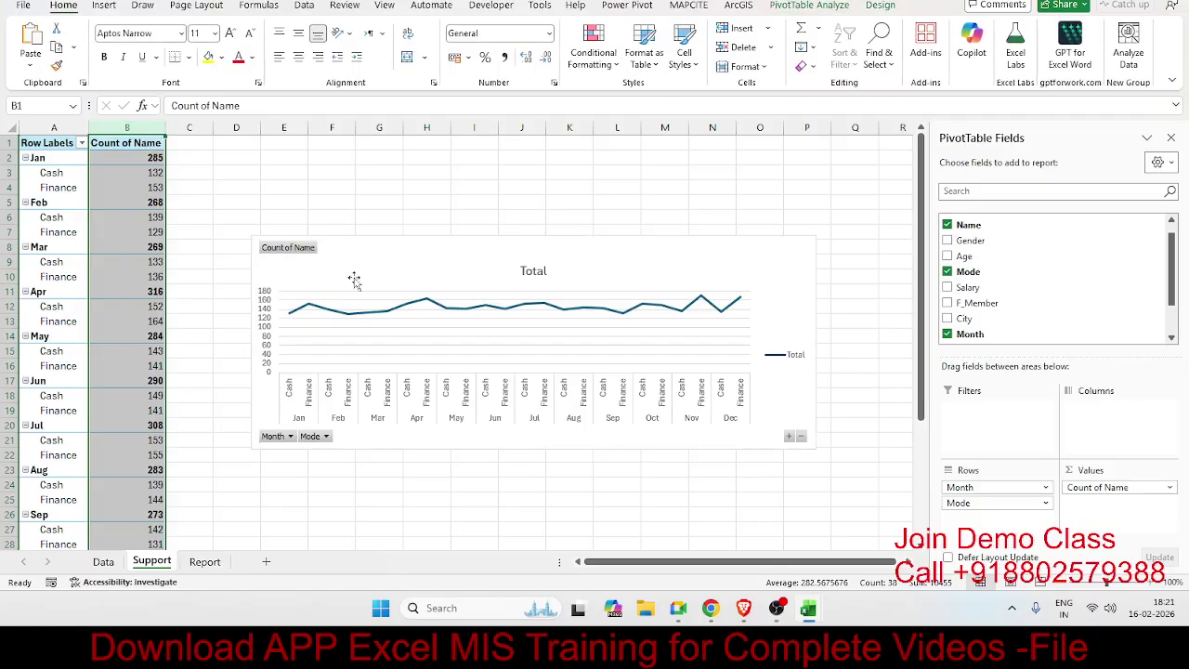
pyautogui.click(282, 398)
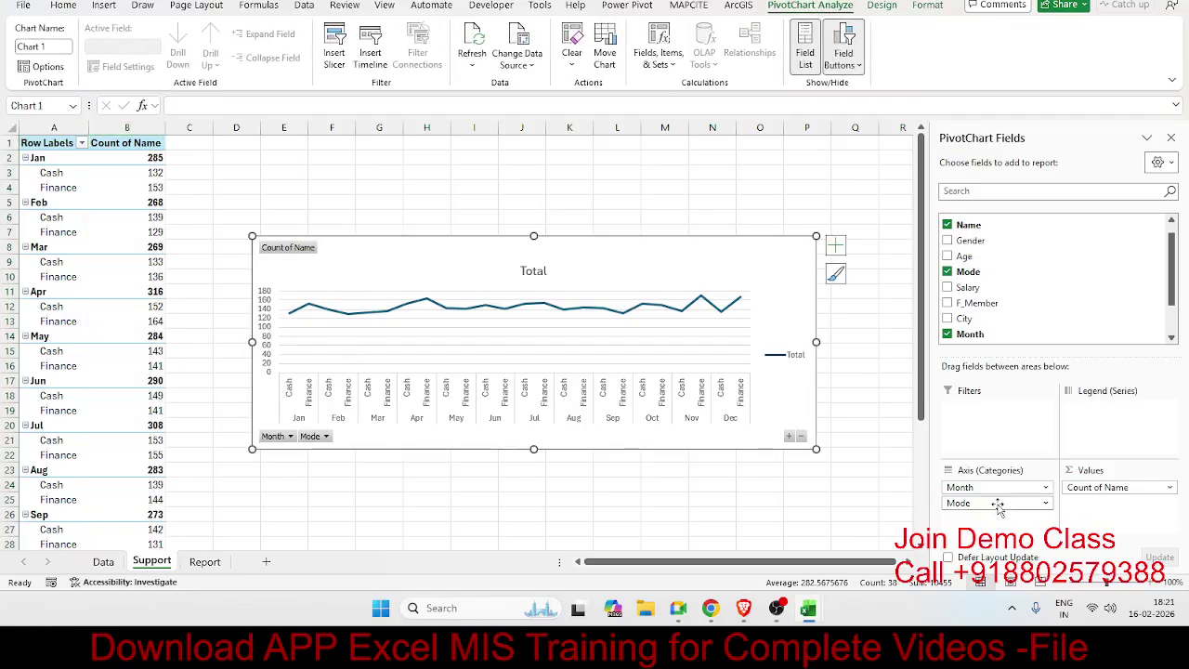
pyautogui.moveTo(995, 503); pyautogui.dragTo(1094, 442)
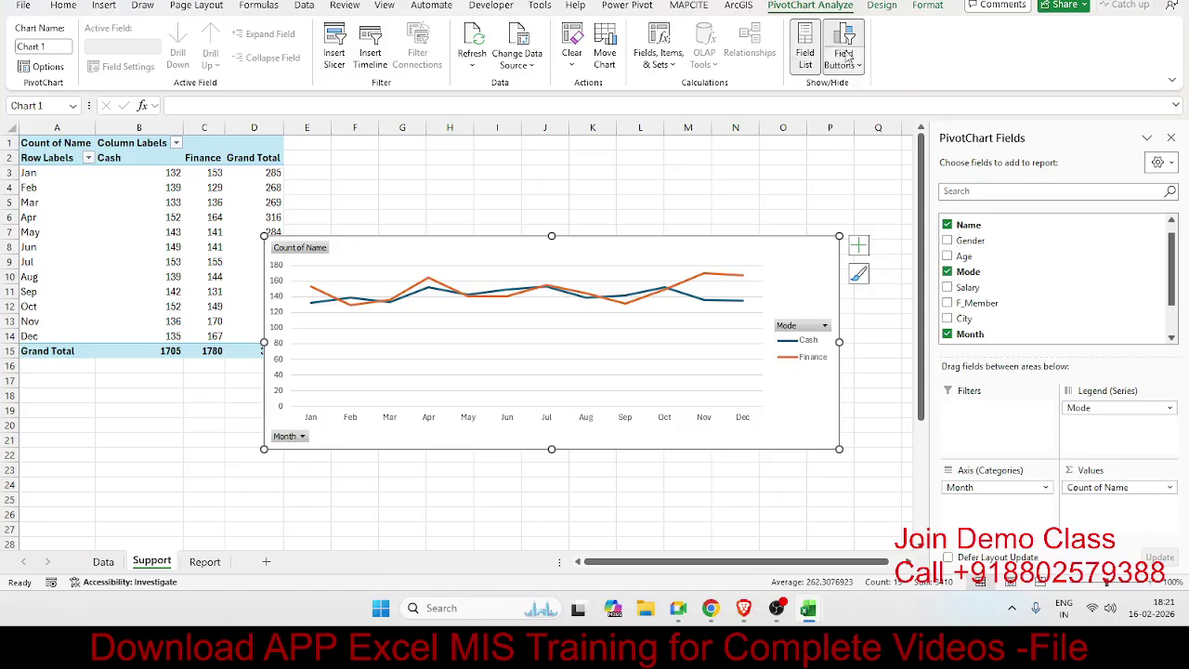
# Apply the dark Style 9 to the PivotChart and move it clear of the PivotTable.
pyautogui.click(881, 5)
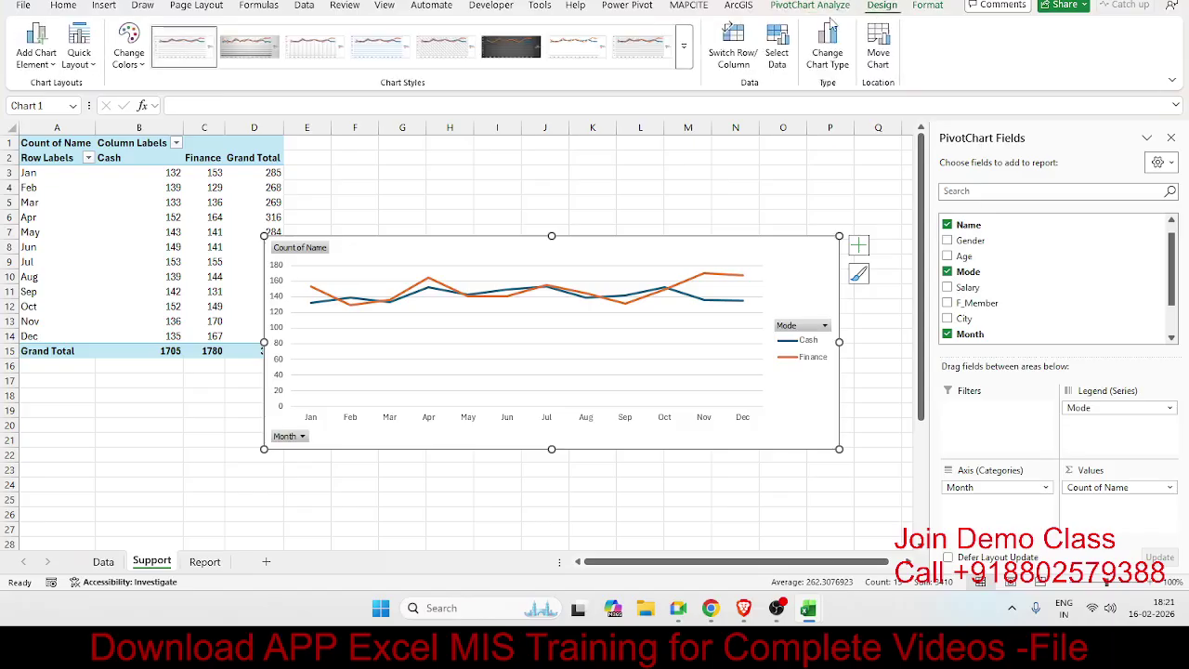
pyautogui.click(683, 46)
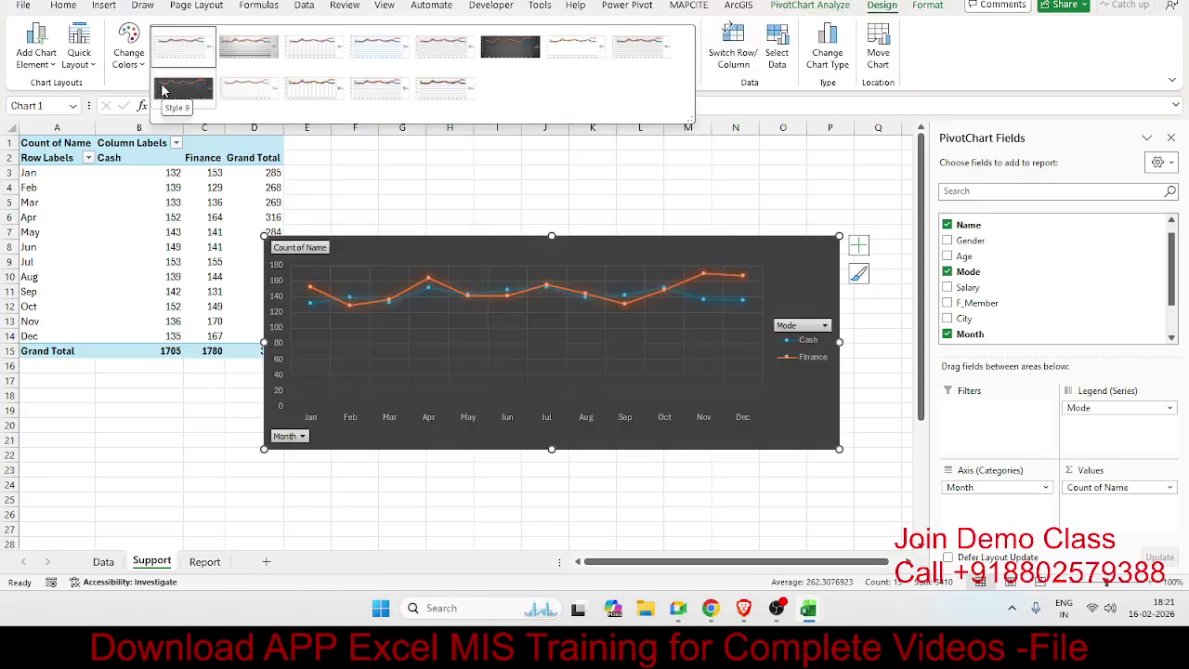
pyautogui.click(166, 89)
pyautogui.click(158, 456)
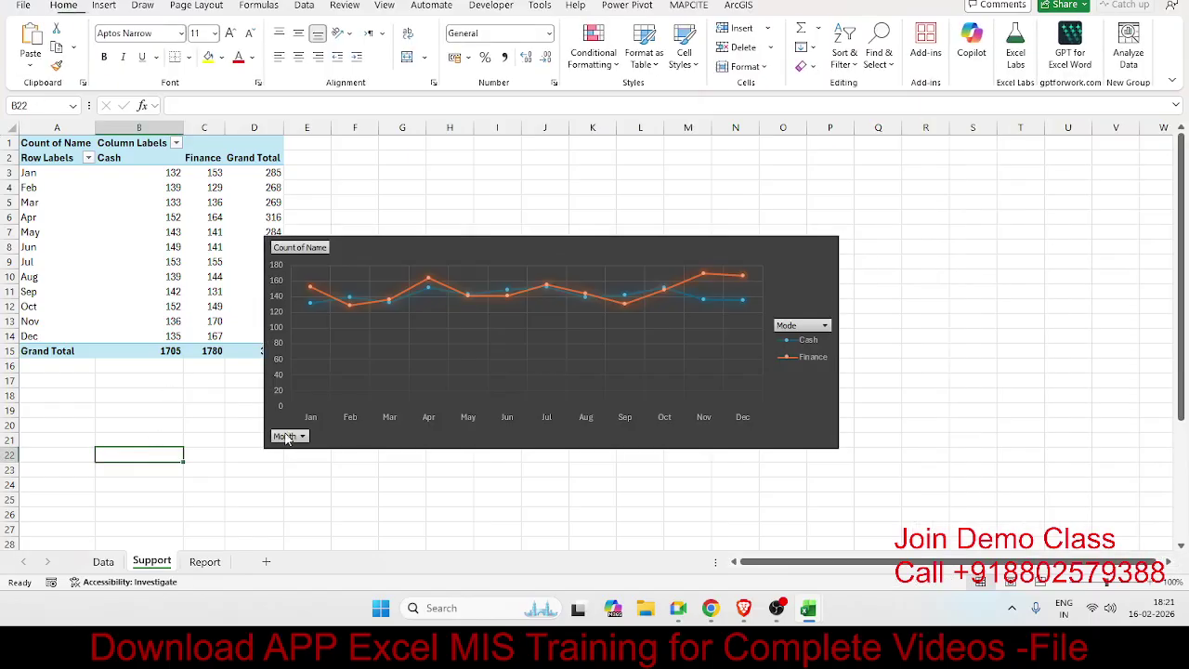
pyautogui.moveTo(379, 245); pyautogui.dragTo(588, 231)
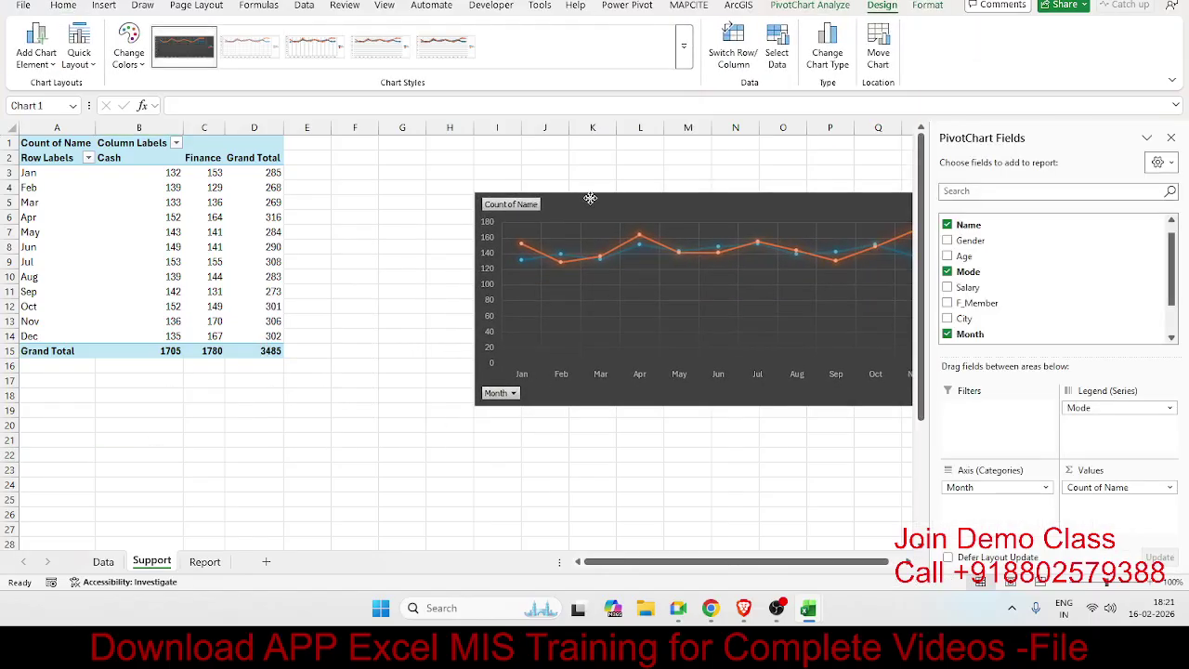
# Hide the gridlines on the Report sheet while keeping its row and column headings shown.
pyautogui.click(205, 562)
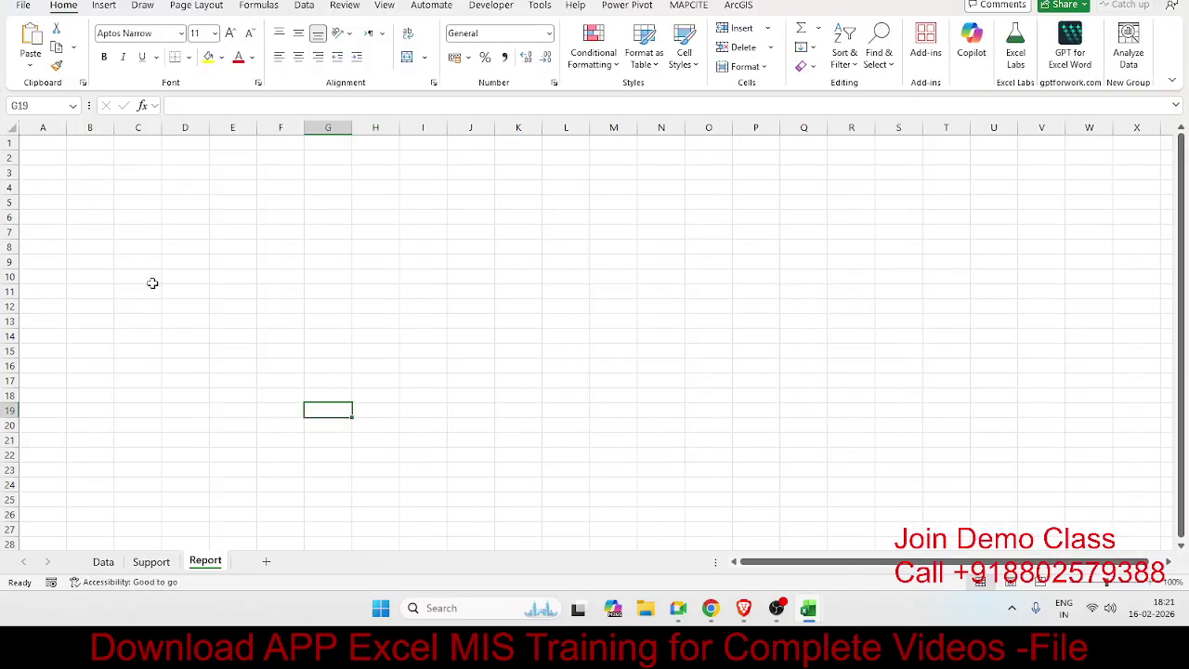
pyautogui.click(142, 6)
pyautogui.click(98, 7)
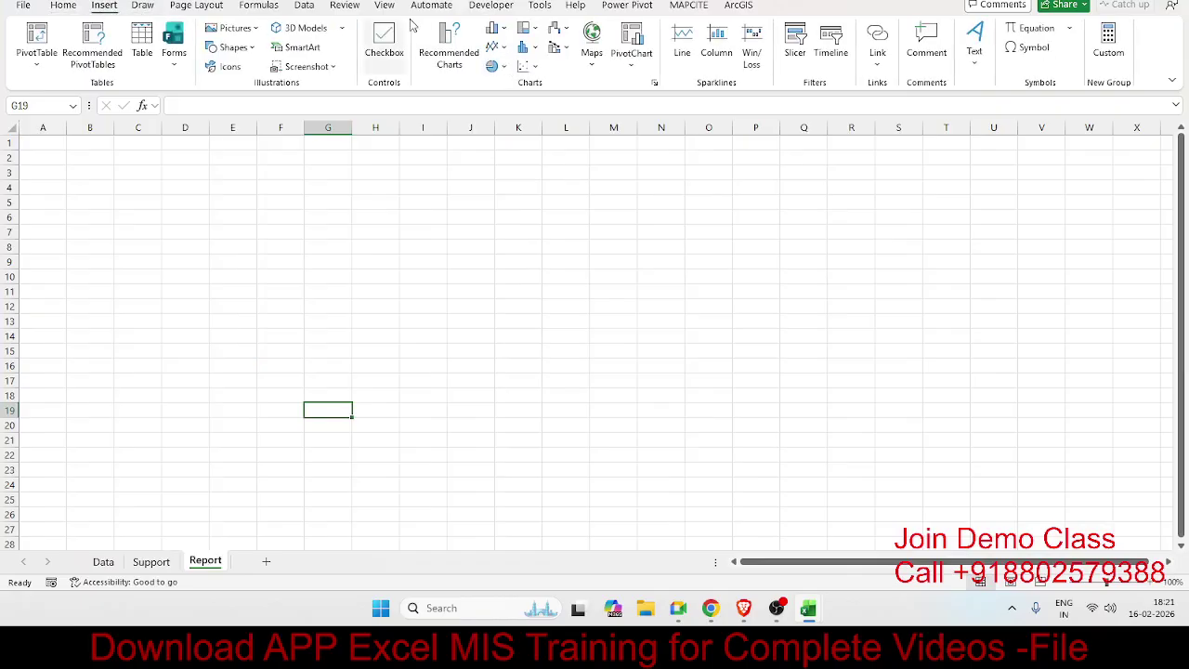
pyautogui.moveTo(237, 188); pyautogui.dragTo(581, 380)
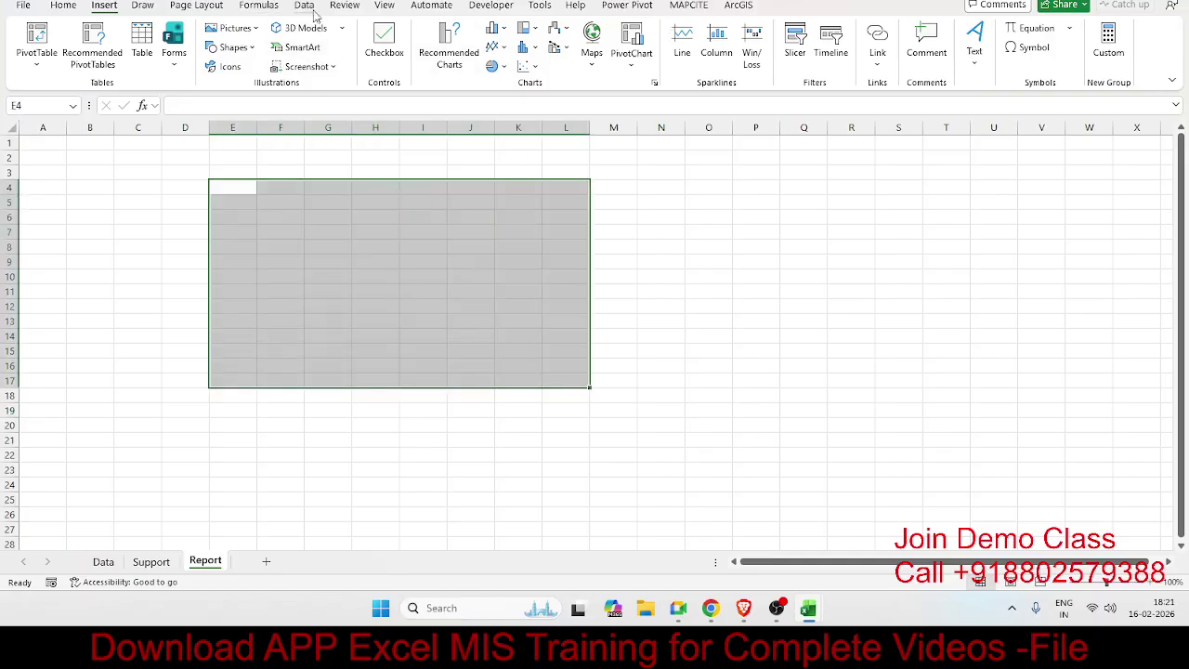
pyautogui.click(196, 5)
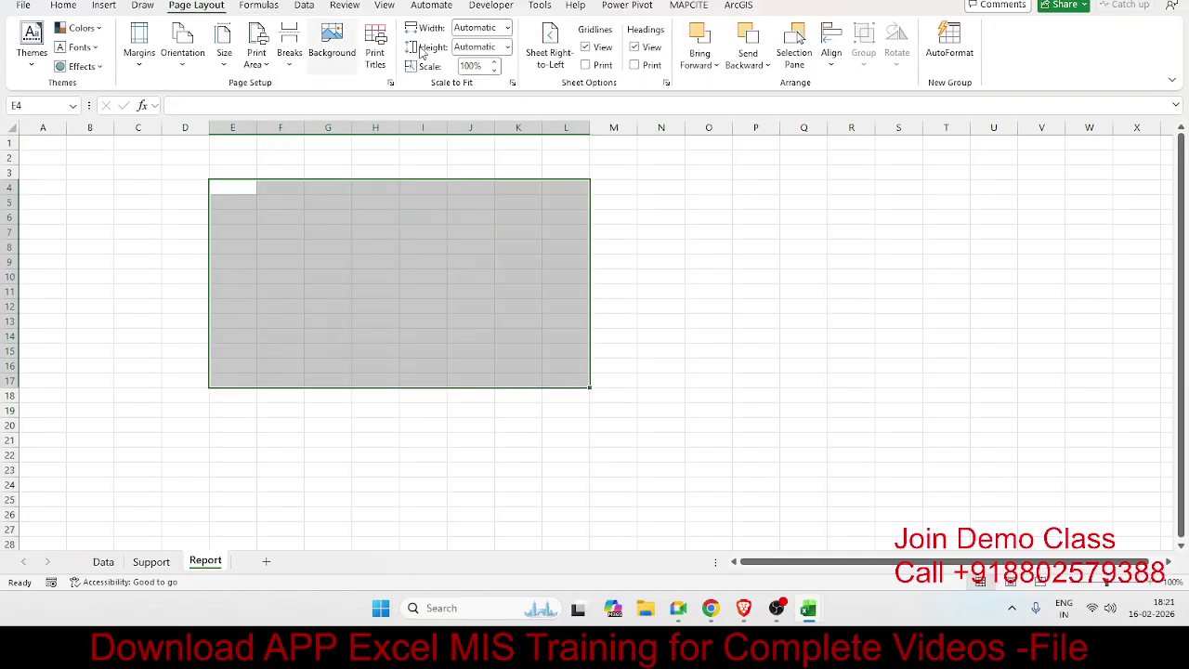
pyautogui.click(655, 46)
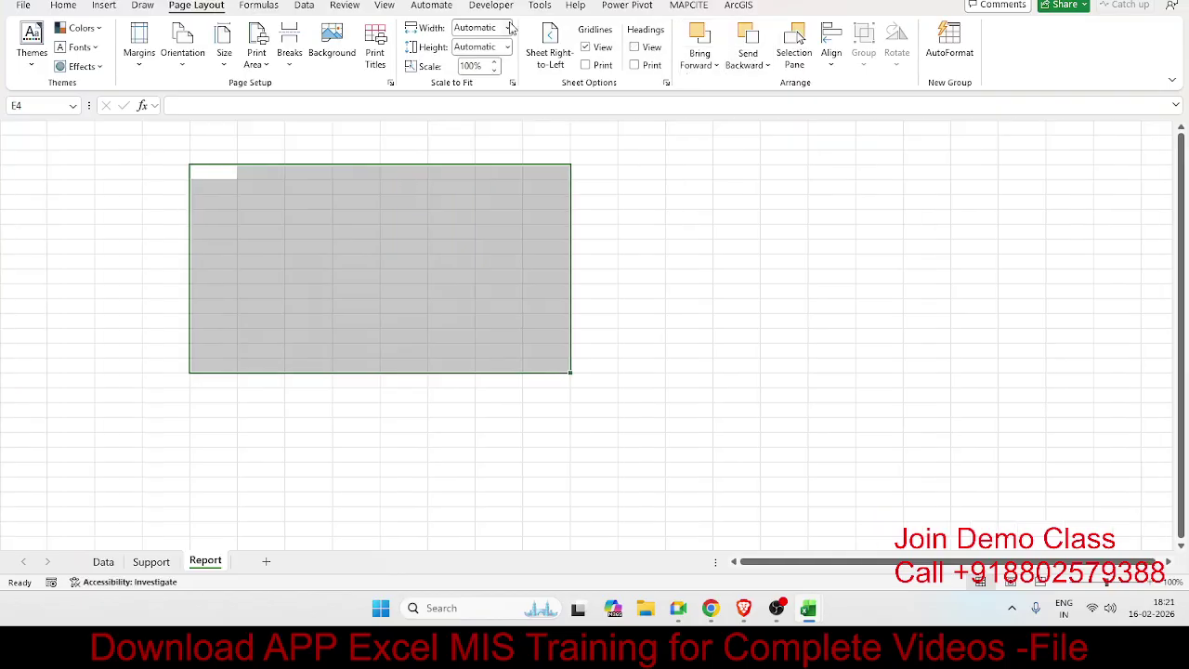
pyautogui.click(633, 46)
pyautogui.click(604, 52)
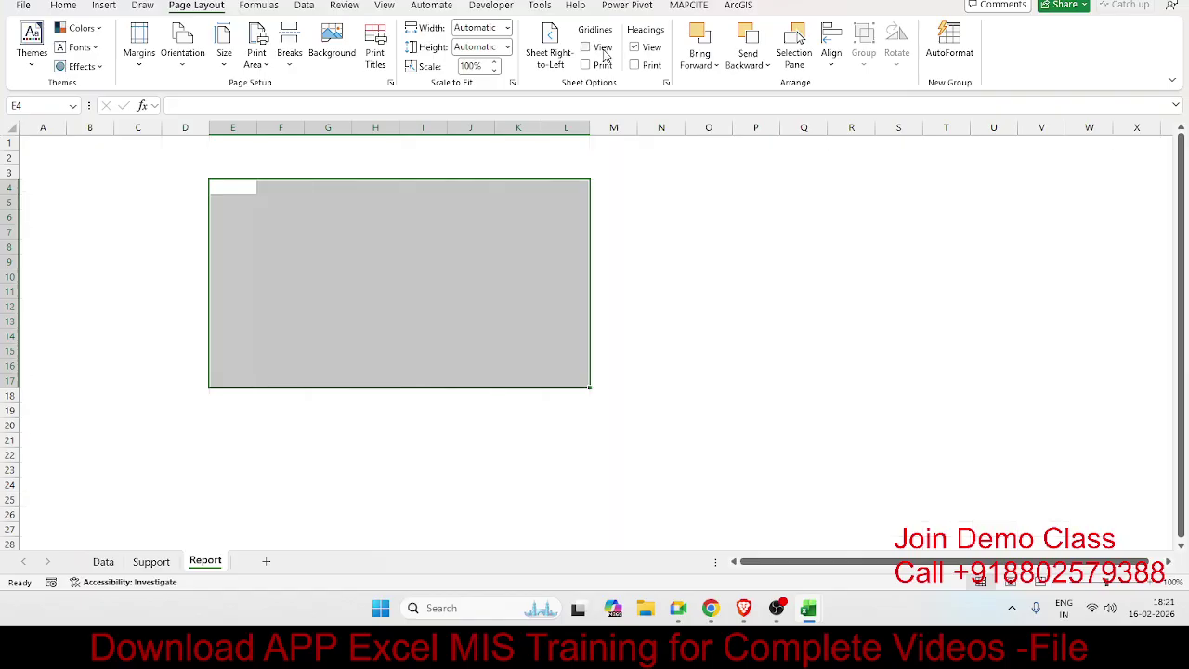
pyautogui.click(140, 173)
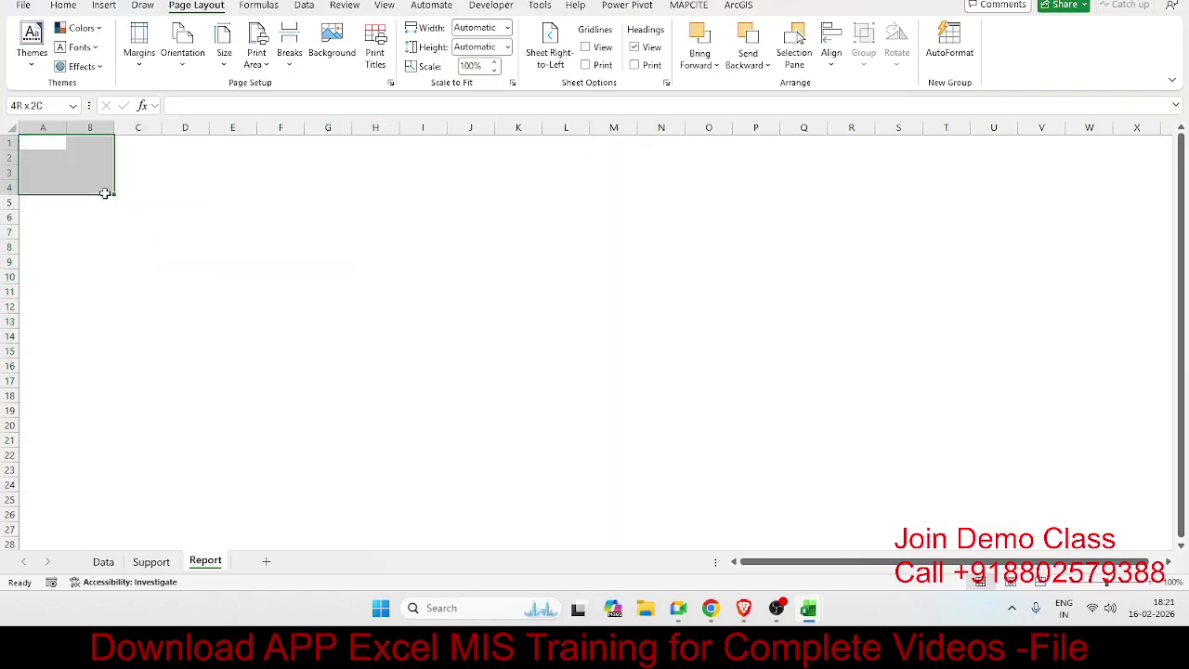
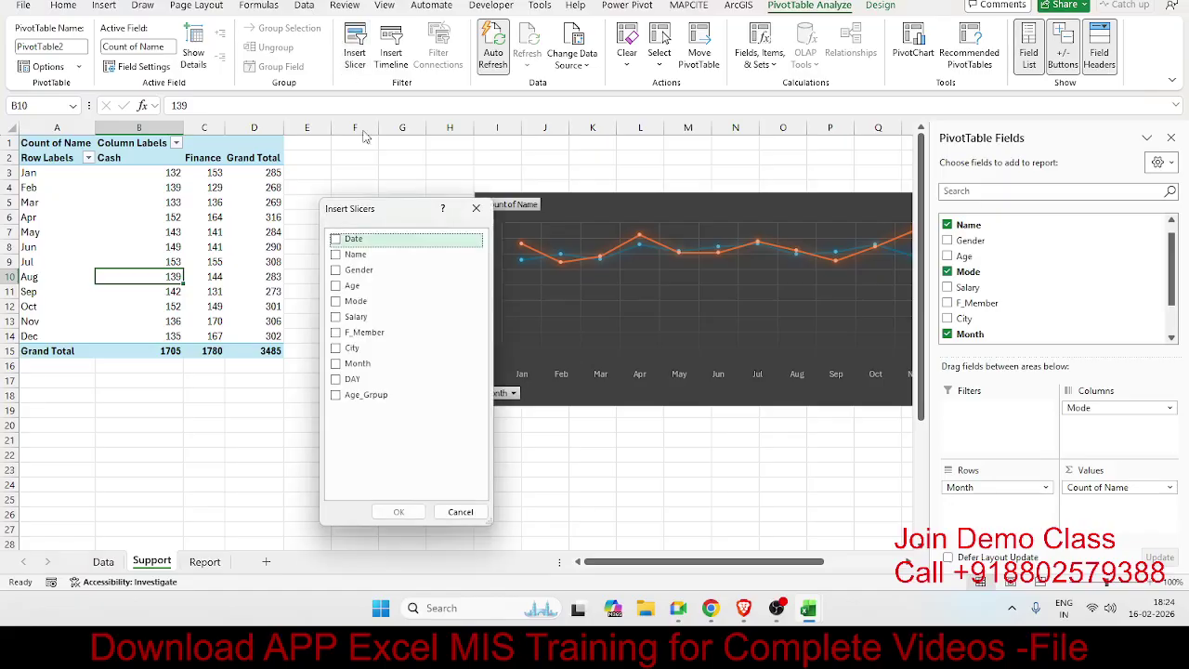
# Insert slicers for the Age_Grpup and City fields of the Support PivotTable.
pyautogui.click(336, 395)
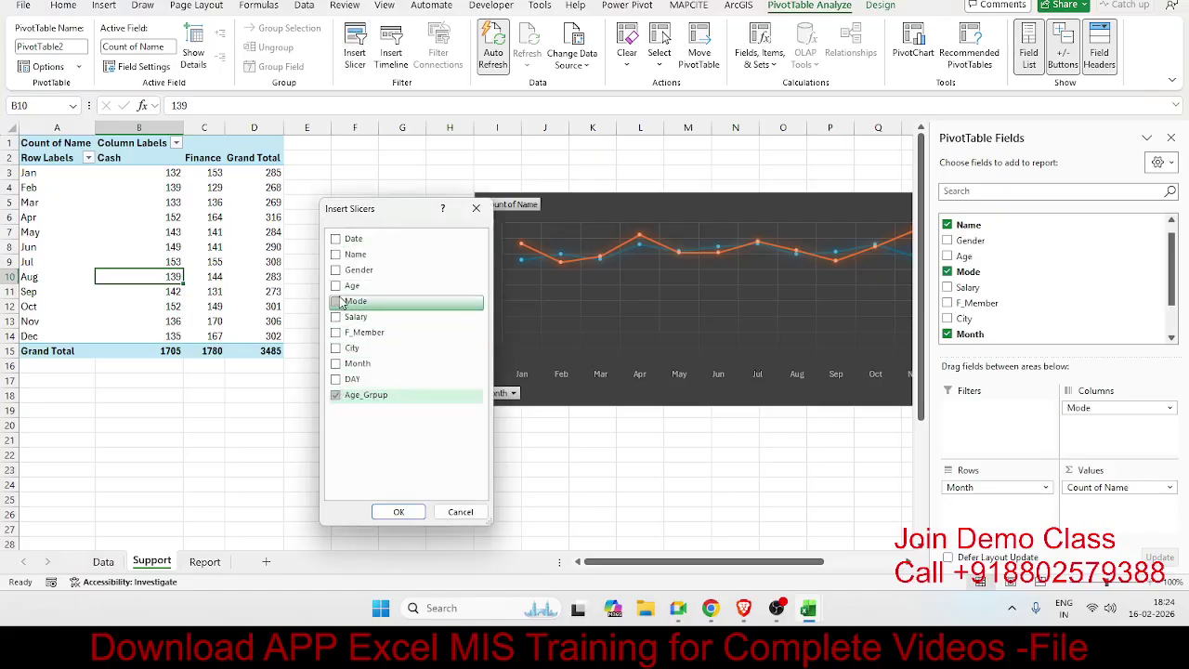
pyautogui.click(335, 347)
pyautogui.click(400, 510)
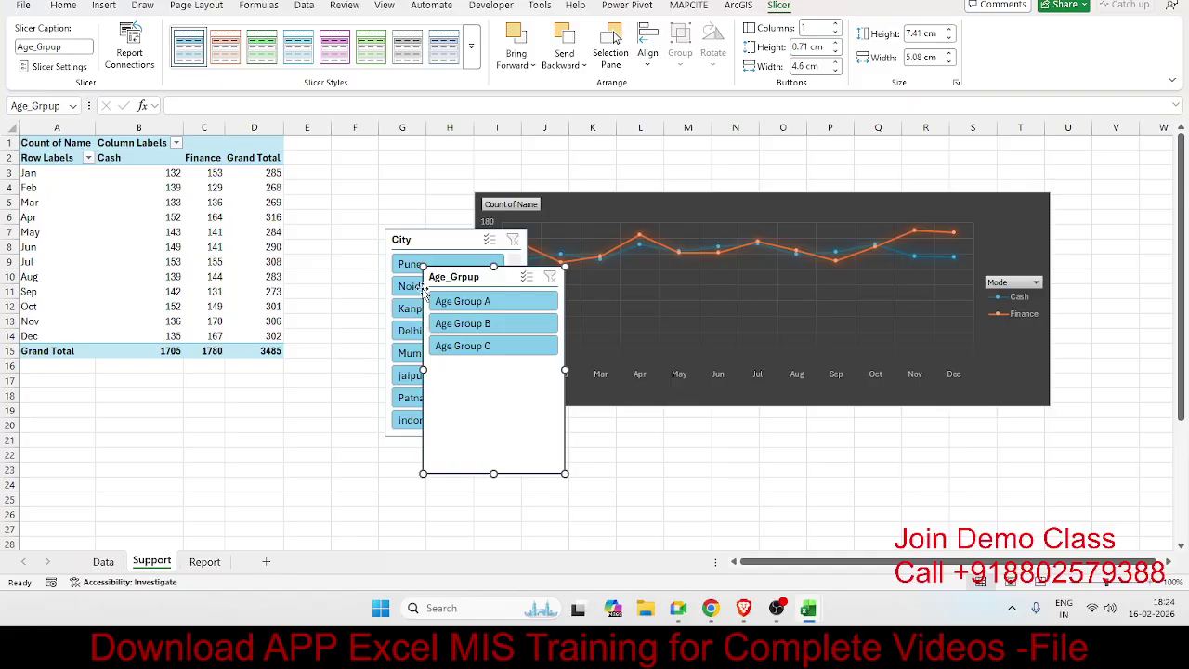
# Cut both slicers from the Support sheet and paste them onto the Report sheet.
pyautogui.keyDown('ctrl'); pyautogui.click(420, 243); pyautogui.keyUp('ctrl')
pyautogui.press('Delete')
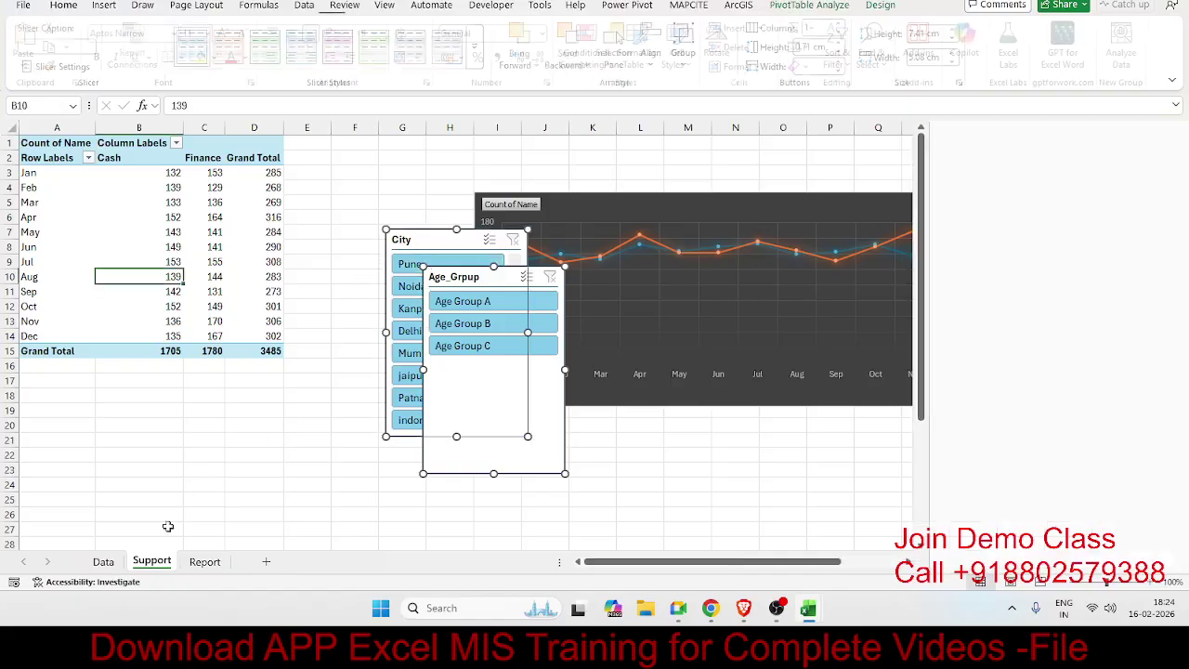
pyautogui.click(205, 561)
pyautogui.click(180, 351)
pyautogui.hotkey('ctrl', 'v')
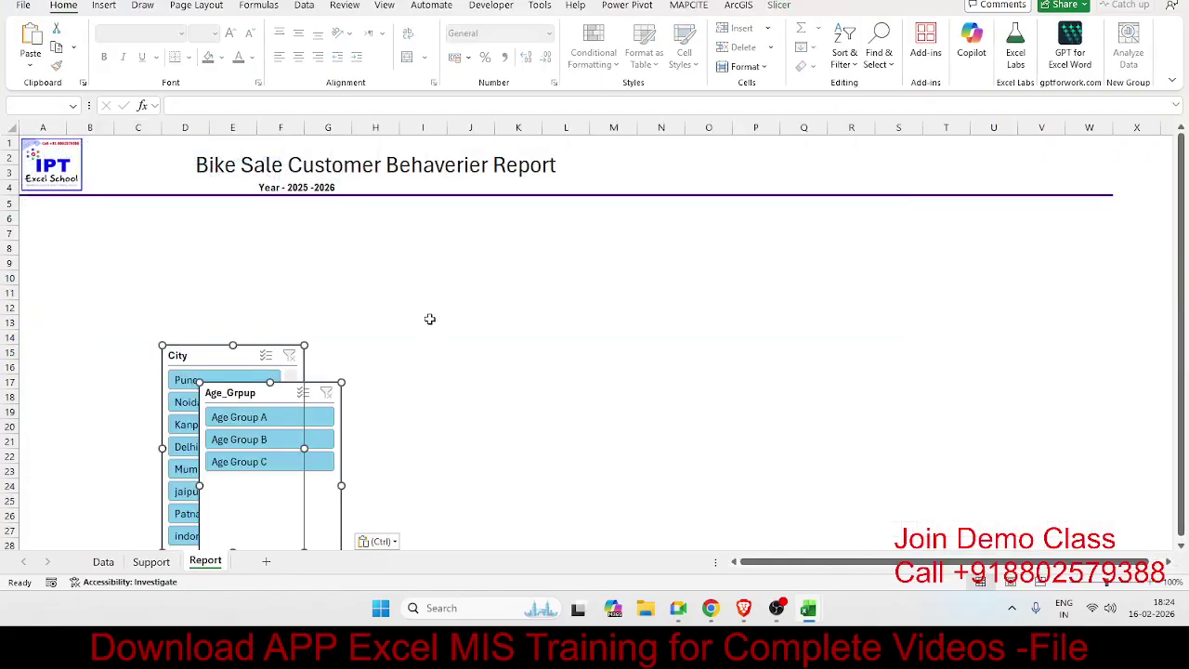
# Place the Age_Grpup slicer at the left edge directly below the report header, and reduce its height and width.
pyautogui.click(430, 319)
pyautogui.moveTo(234, 350); pyautogui.dragTo(76, 229)
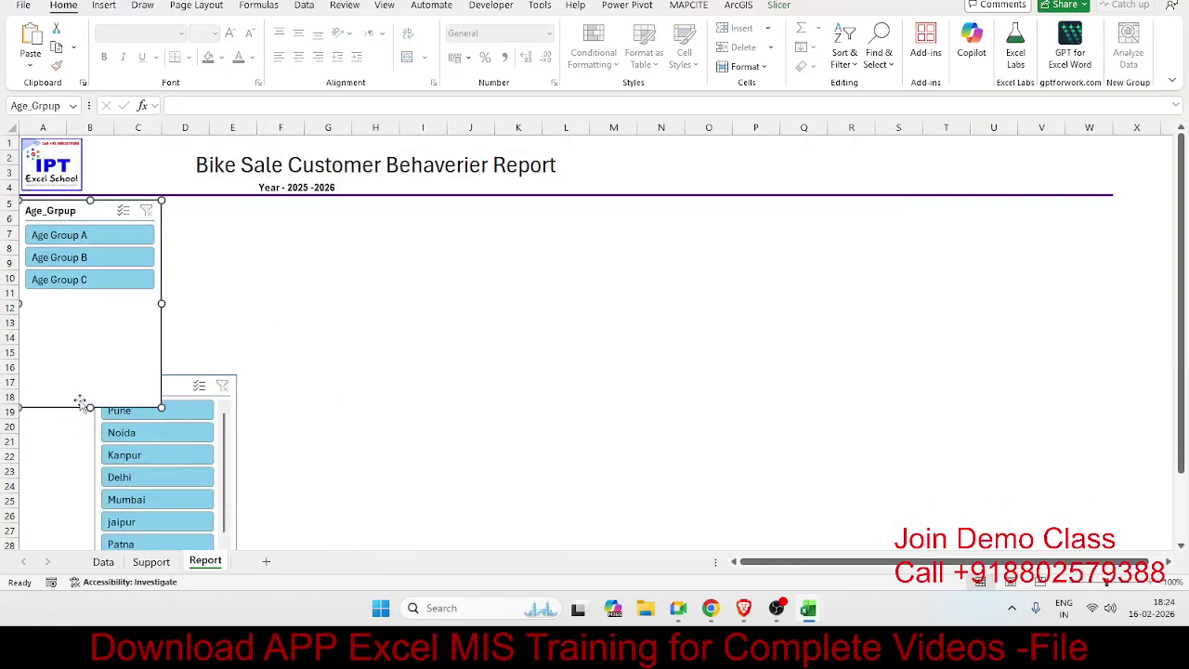
pyautogui.moveTo(89, 407); pyautogui.dragTo(90, 317)
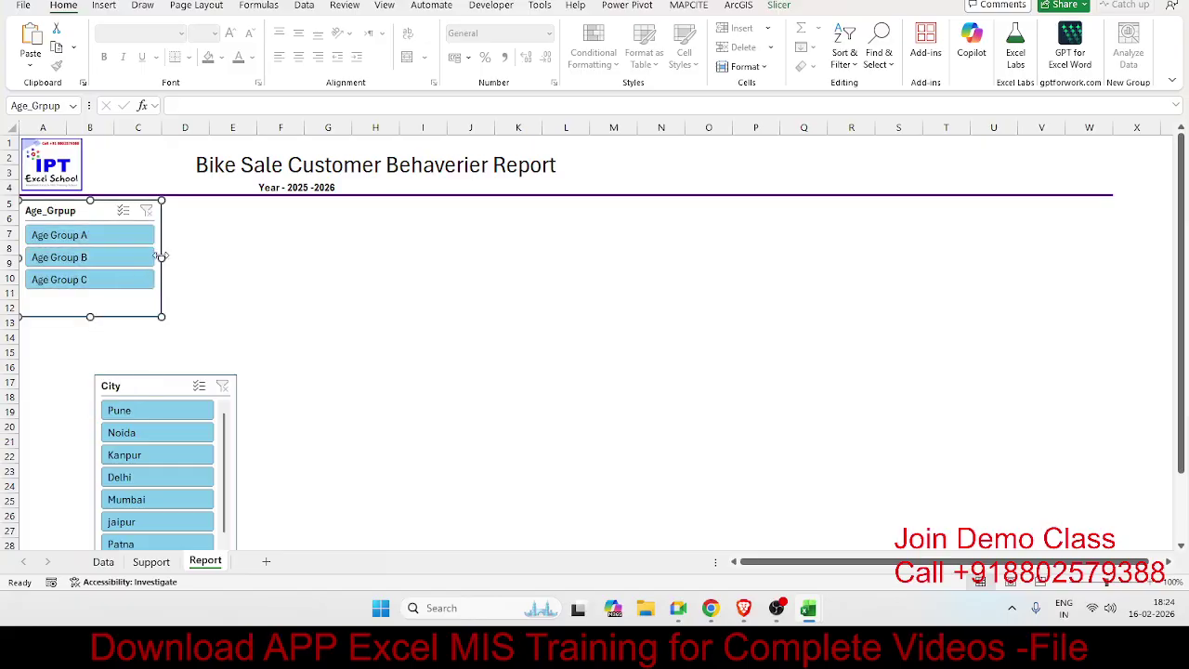
pyautogui.moveTo(158, 257); pyautogui.dragTo(135, 257)
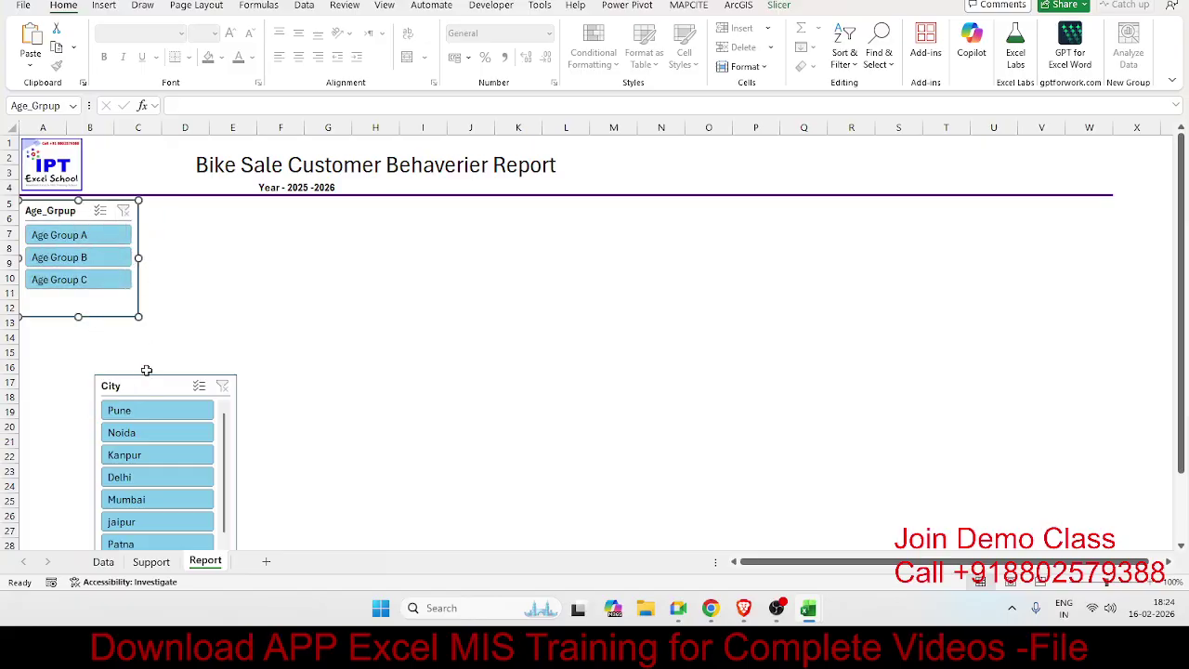
# Place the City slicer beneath the Age_Grpup slicer, match its width, and lengthen it to fit every city down to Nagpur.
pyautogui.moveTo(147, 384); pyautogui.dragTo(74, 333)
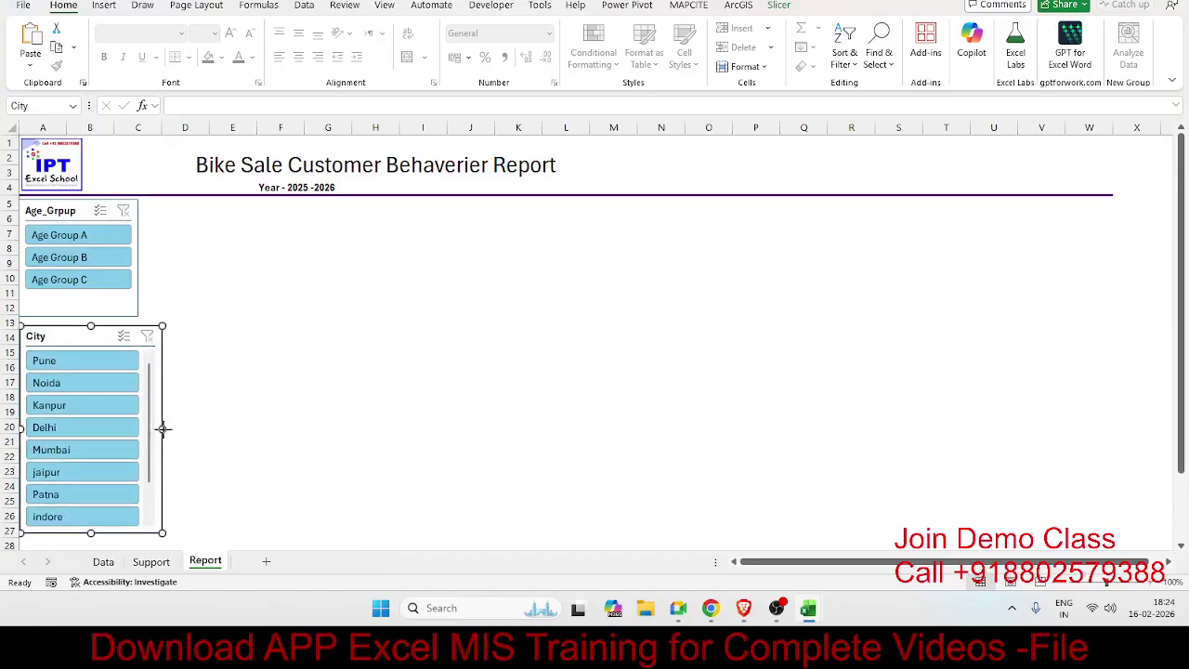
pyautogui.moveTo(162, 428); pyautogui.dragTo(136, 429)
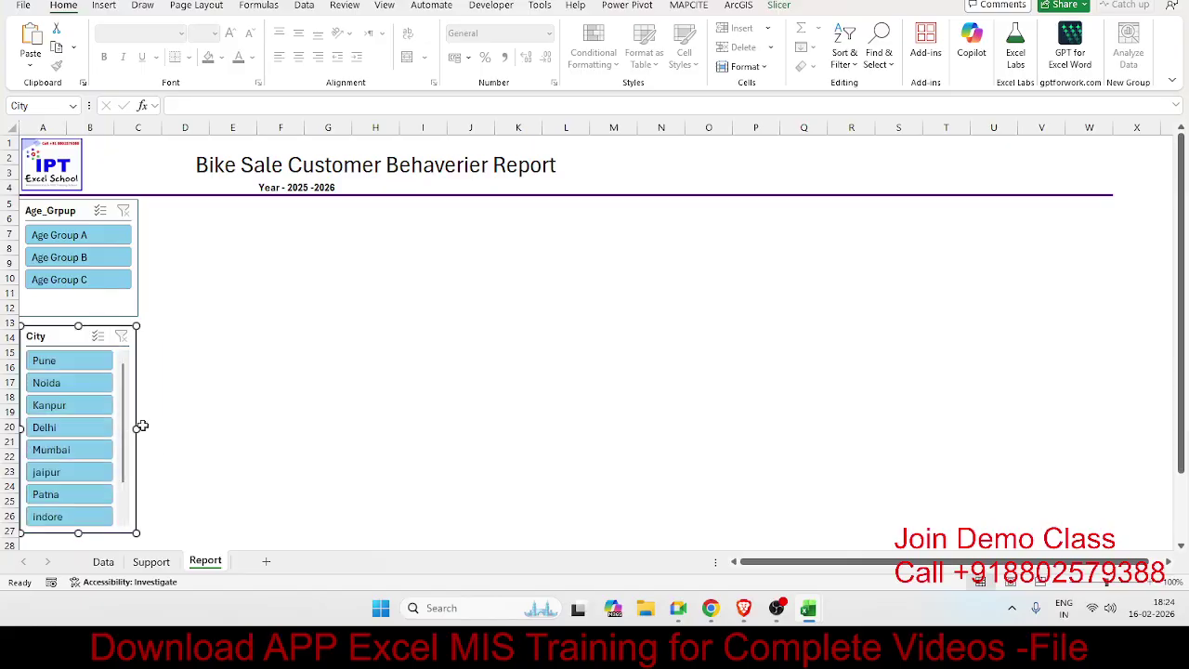
pyautogui.click(207, 431)
pyautogui.scroll(-3, 268, 425)
pyautogui.click(97, 400)
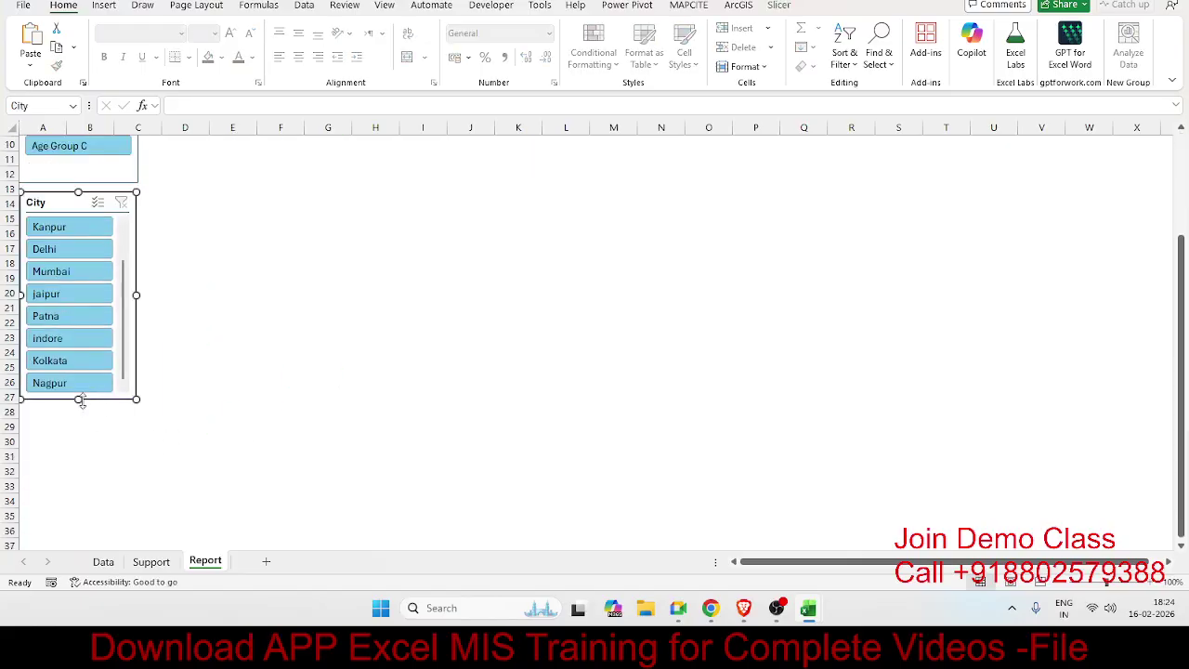
pyautogui.moveTo(81, 400); pyautogui.dragTo(82, 473)
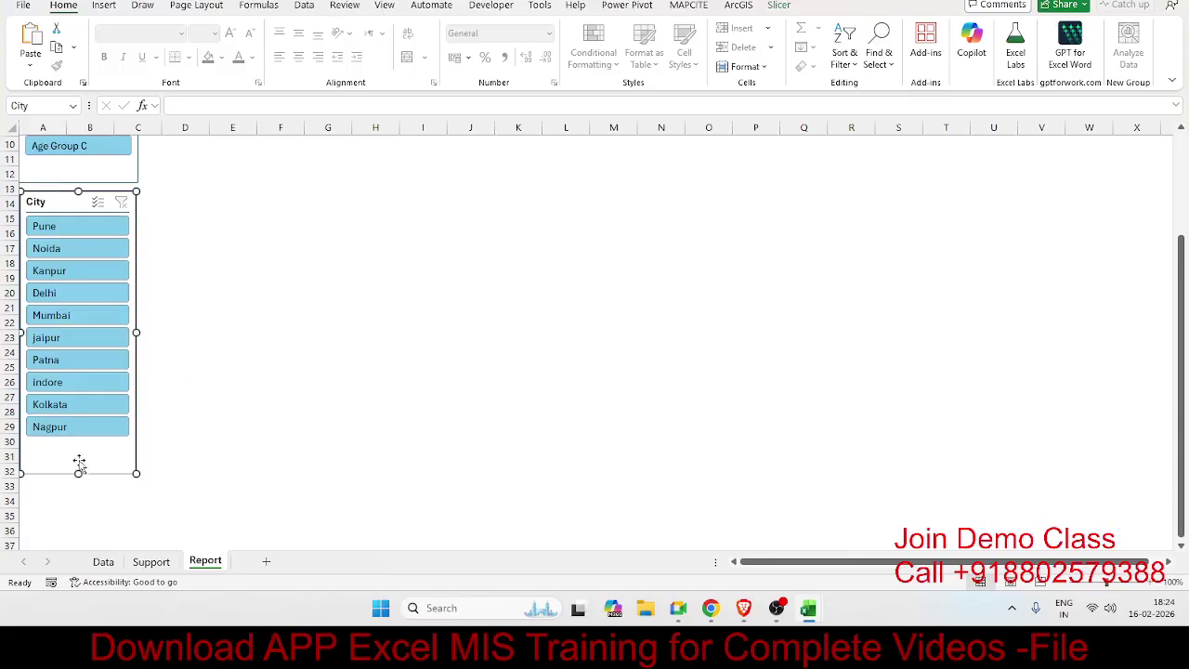
pyautogui.click(232, 323)
pyautogui.scroll(3, 255, 324)
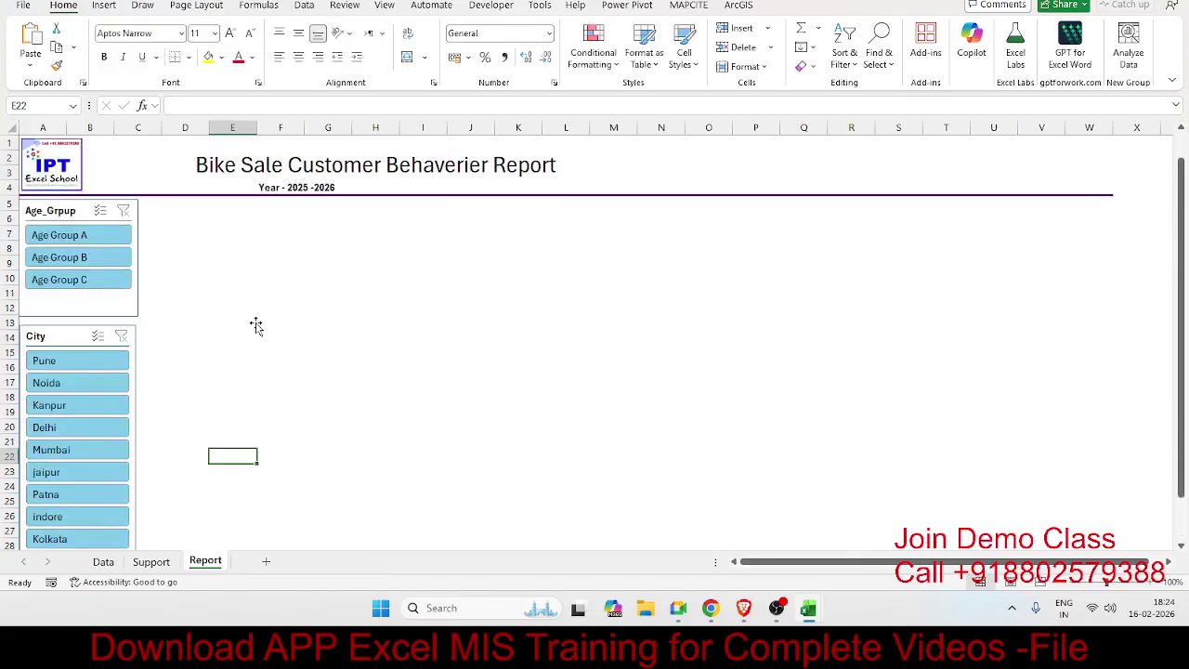
# Review the empty chart area on the Report sheet, the Support PivotTable, and the Mode column on the Data sheet.
pyautogui.moveTo(190, 221); pyautogui.dragTo(348, 312)
pyautogui.click(265, 358)
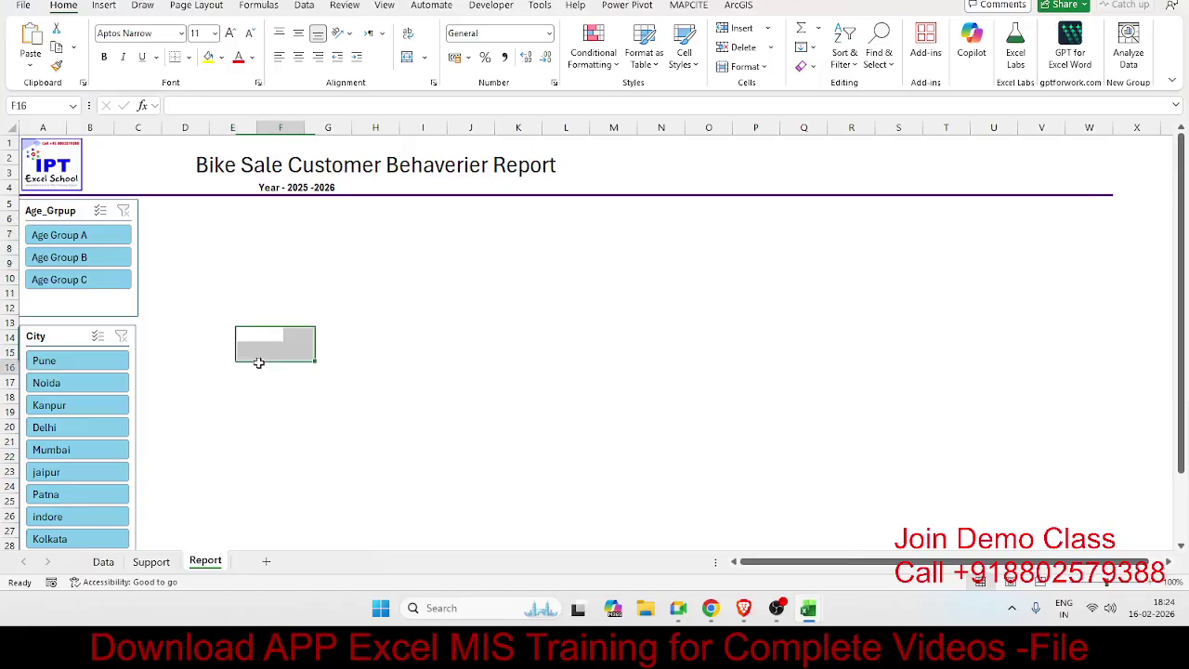
pyautogui.click(185, 223)
pyautogui.click(151, 562)
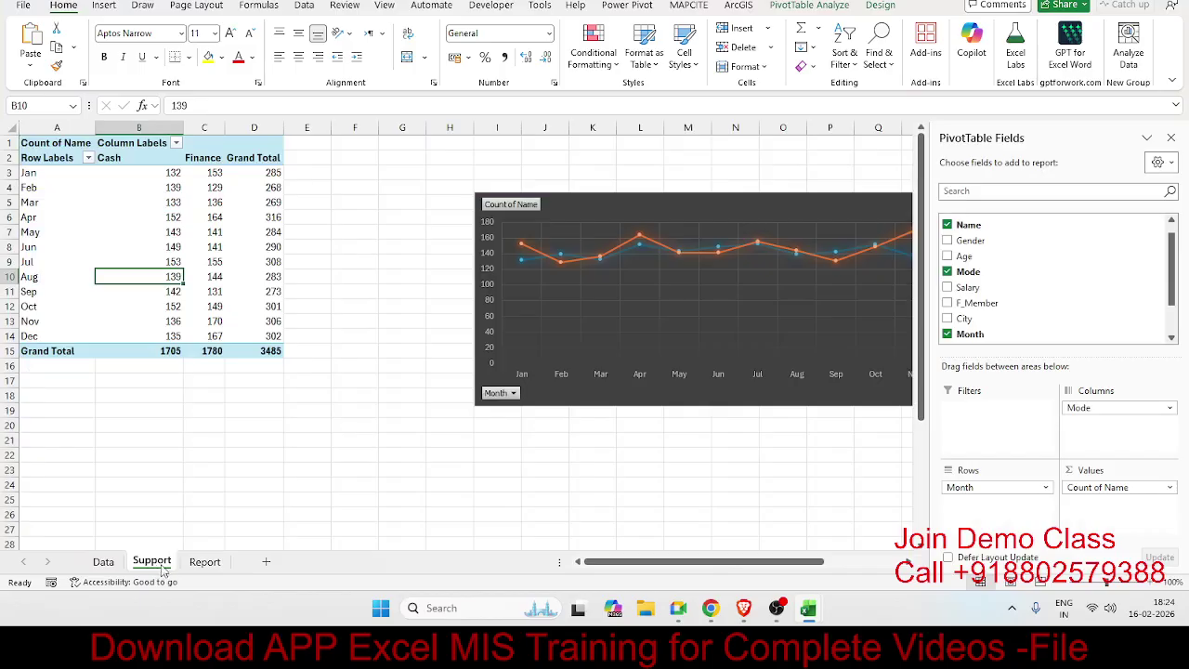
pyautogui.click(103, 561)
pyautogui.click(236, 339)
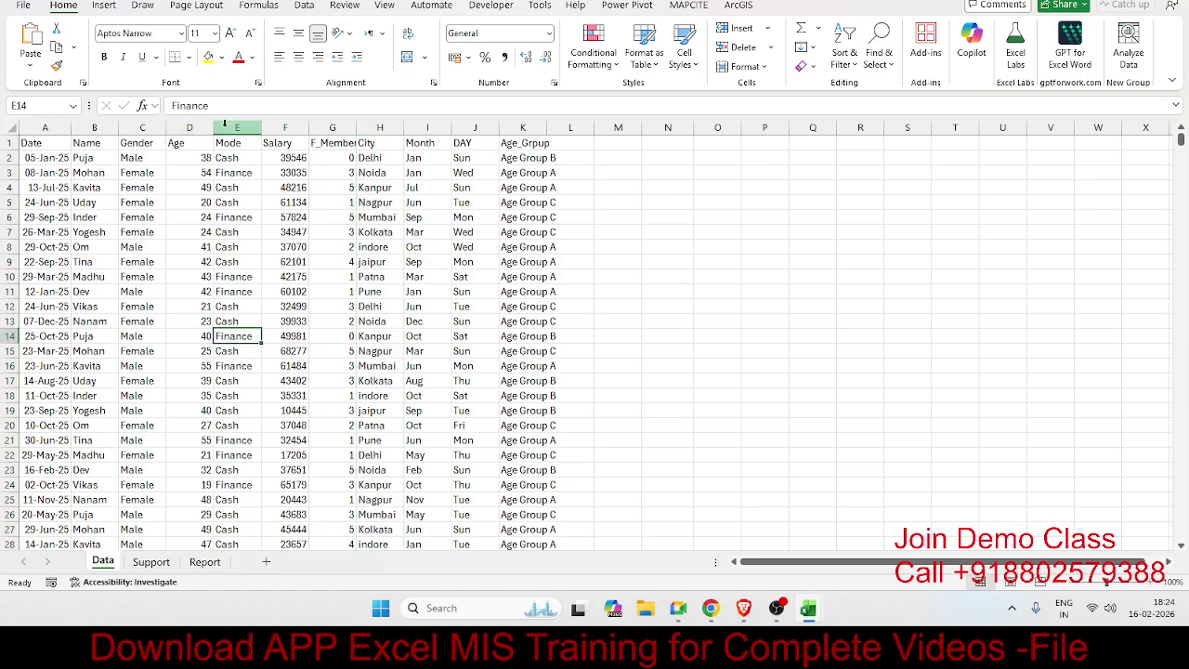
# Examine the Salary, Mode and Age columns on the Data sheet.
pyautogui.click(282, 130)
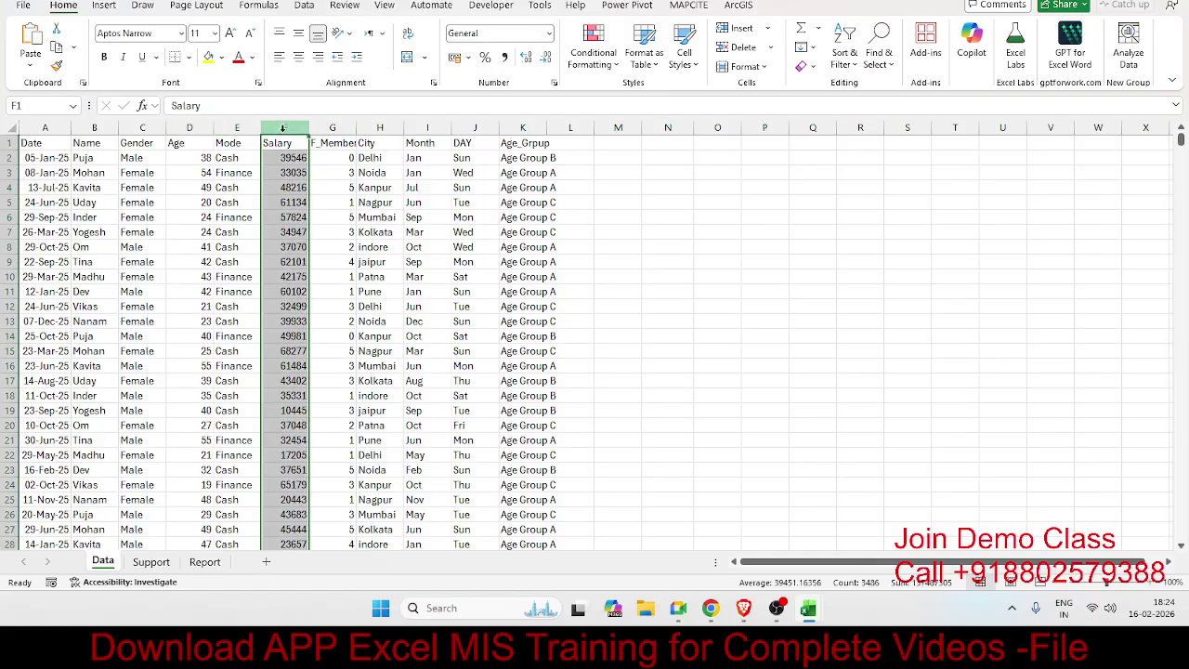
pyautogui.click(239, 129)
pyautogui.click(224, 170)
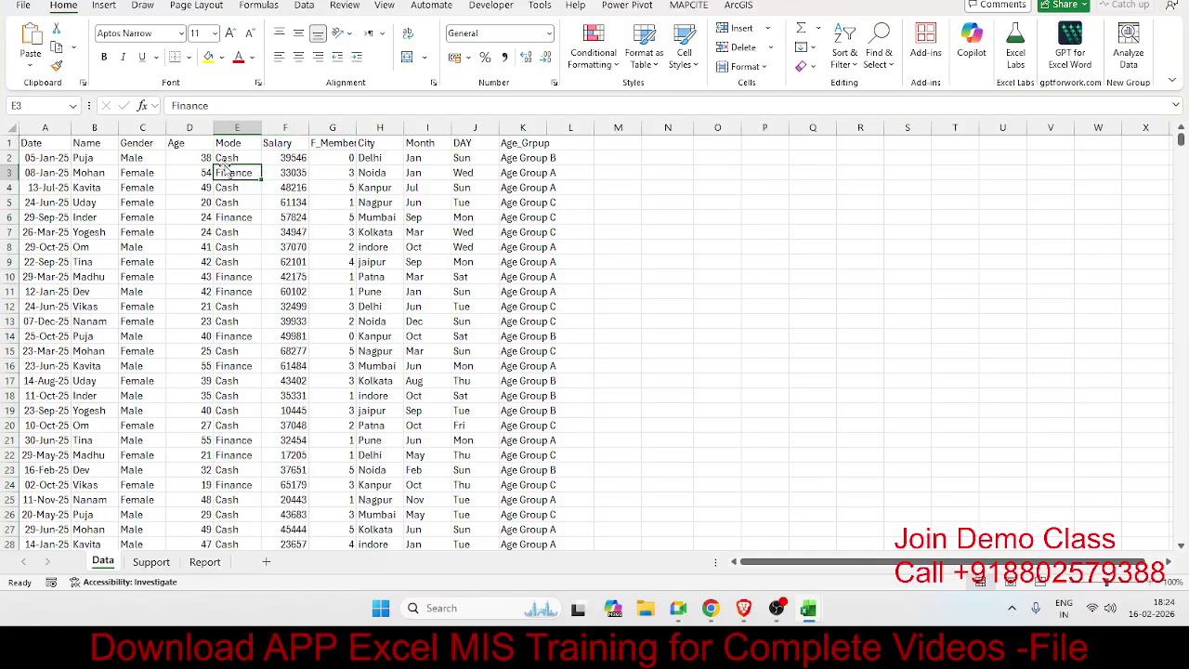
pyautogui.click(272, 159)
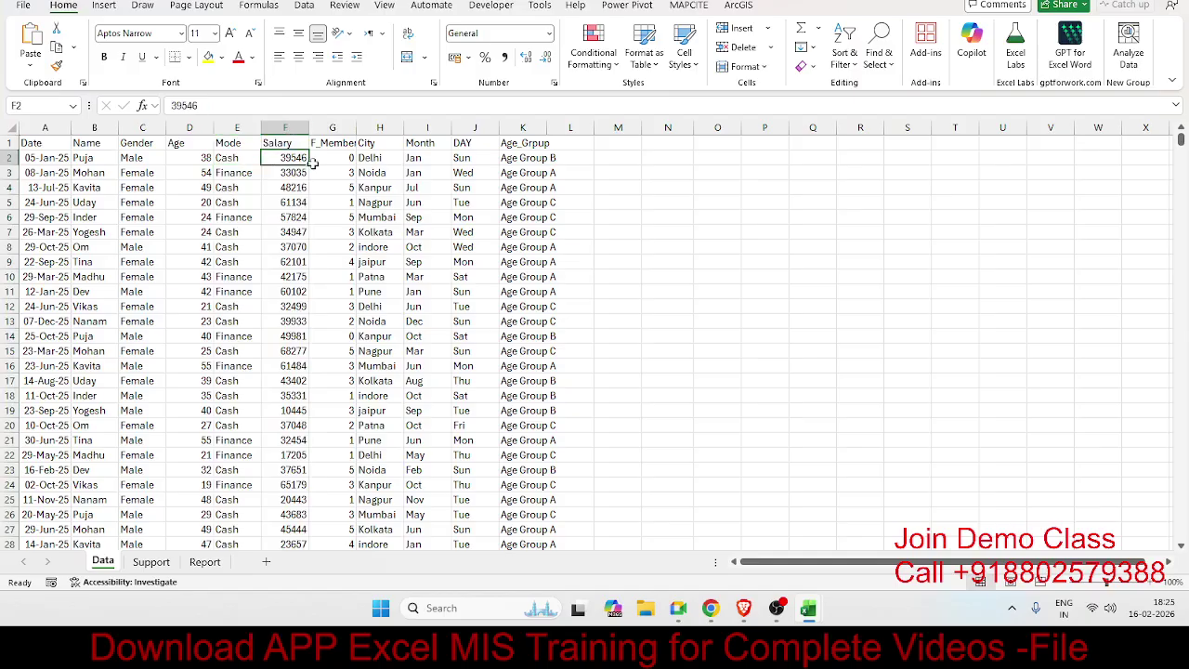
pyautogui.click(208, 186)
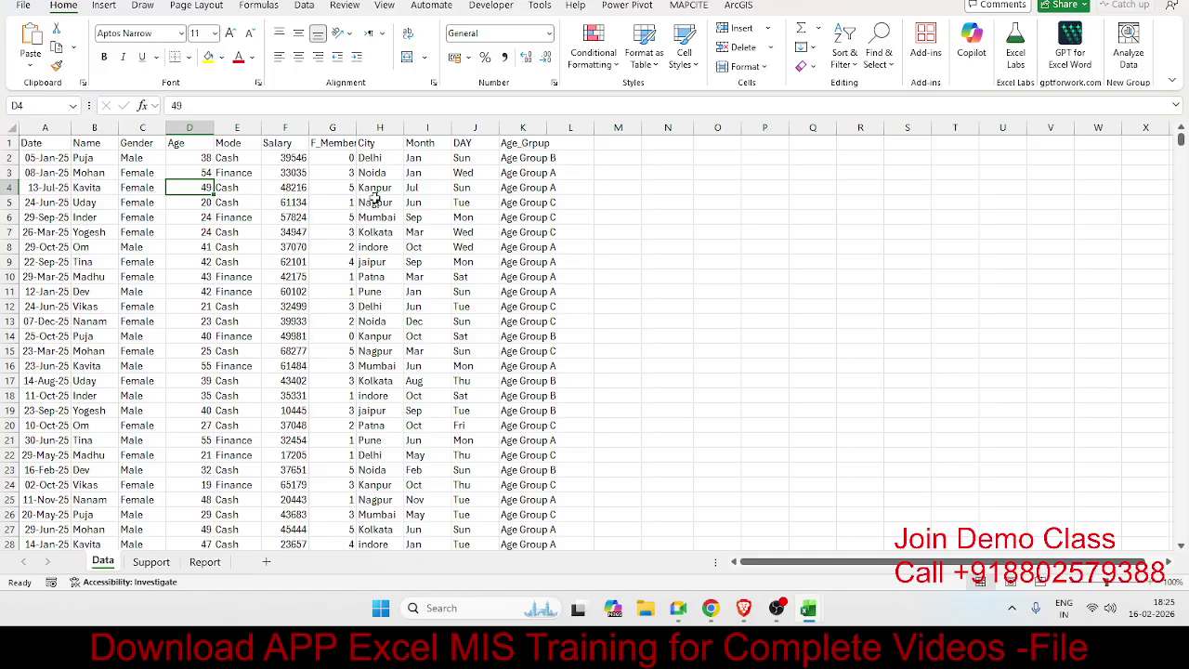
# Move the monthly Cash and Finance line PivotChart from the Support sheet to the Report sheet, beside the Age_Grpup slicer below the header.
pyautogui.click(165, 562)
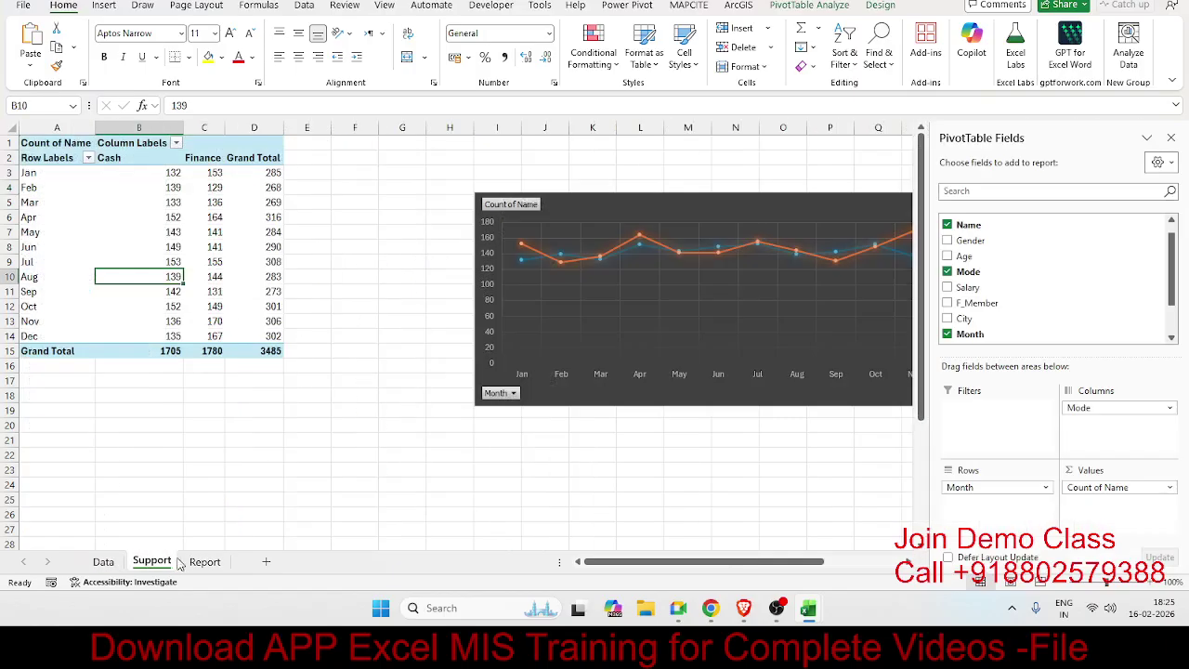
pyautogui.click(551, 204)
pyautogui.press('Delete')
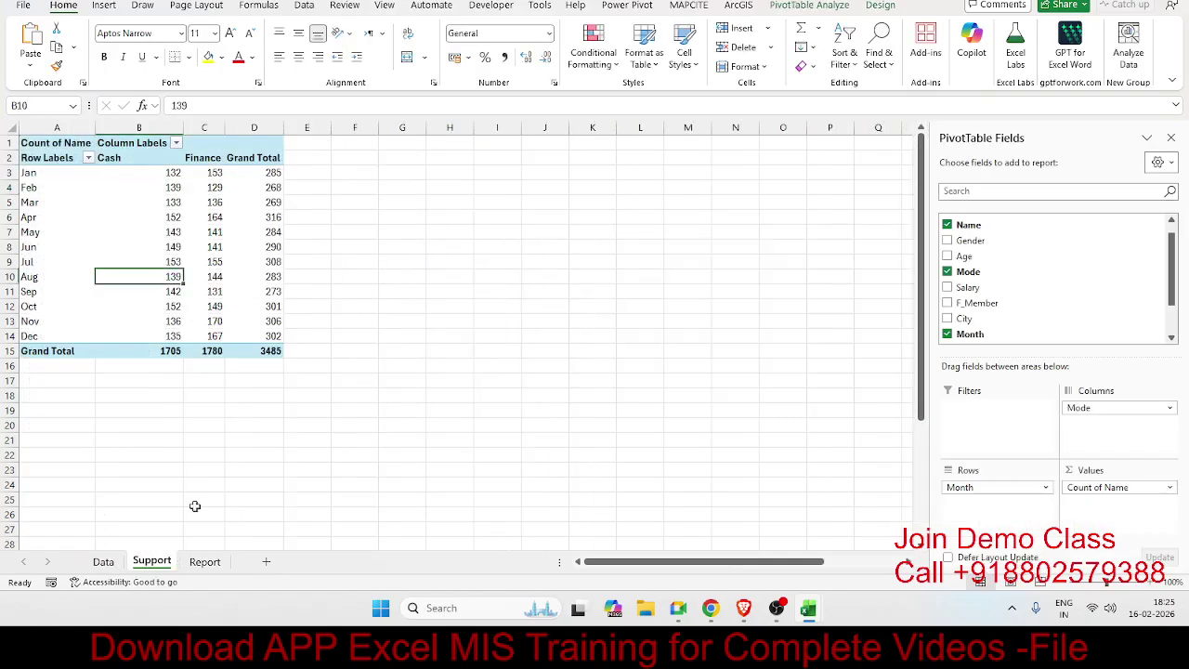
pyautogui.click(205, 562)
pyautogui.click(214, 332)
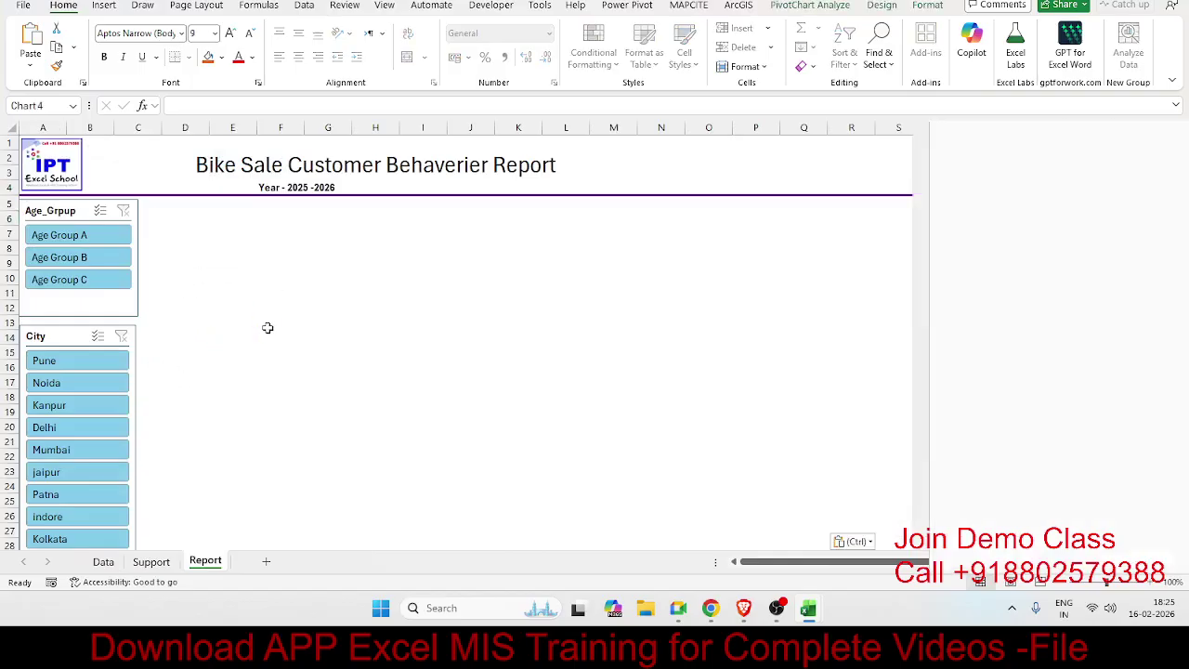
pyautogui.hotkey('ctrl', 'v')
pyautogui.moveTo(274, 333); pyautogui.dragTo(213, 201)
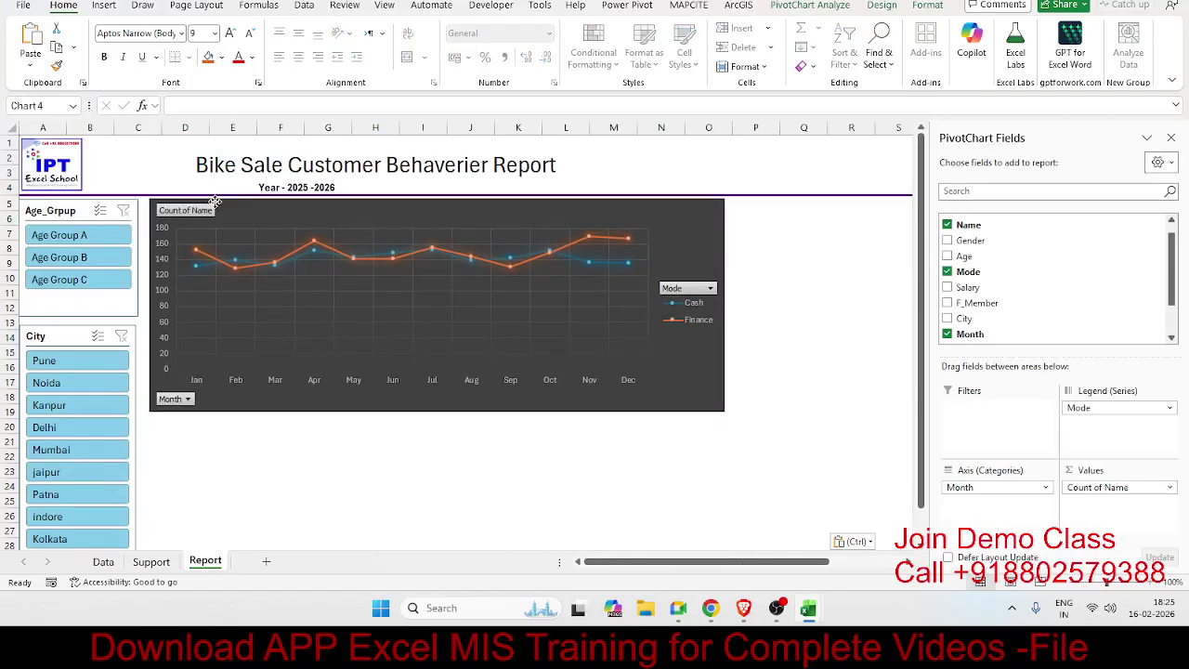
# Widen the line chart to the end of the header line, reduce its height to about row 16, and hide all its field buttons.
pyautogui.click(1170, 137)
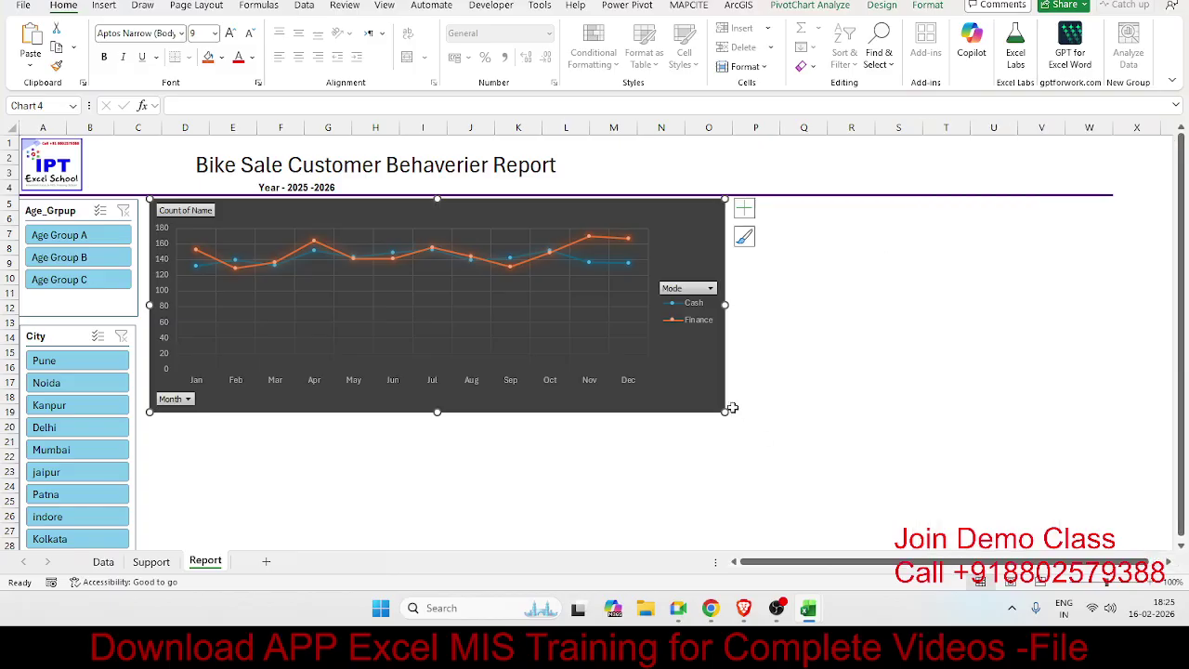
pyautogui.moveTo(731, 407); pyautogui.dragTo(1109, 361)
pyautogui.rightClick(198, 216)
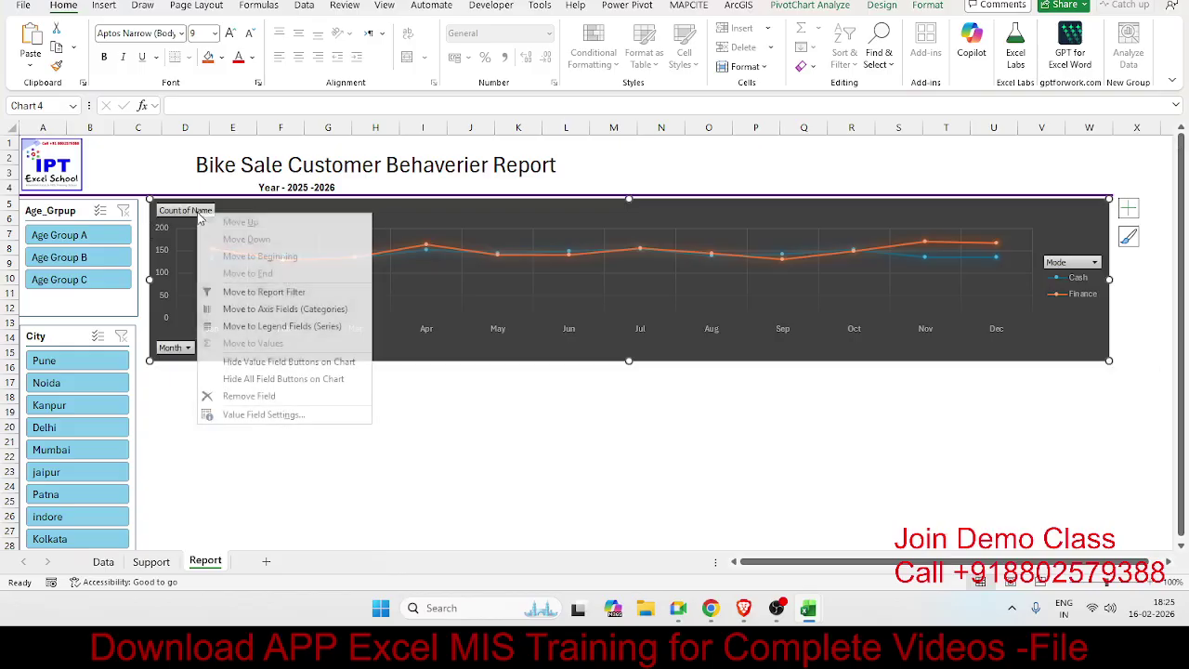
pyautogui.click(264, 379)
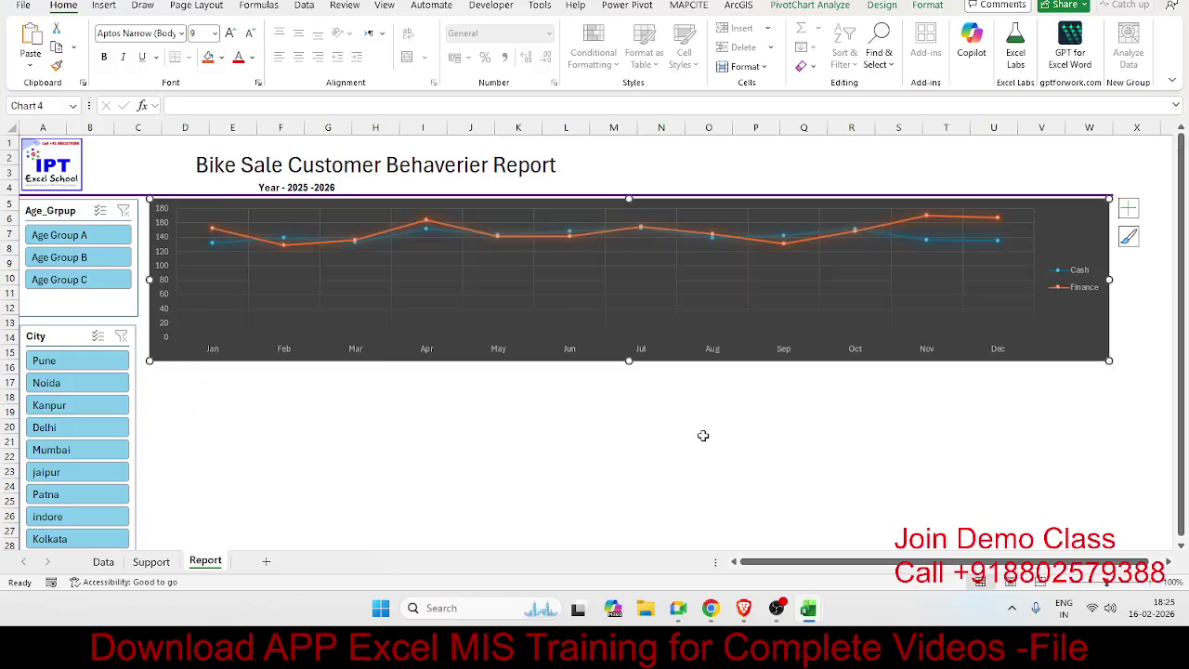
pyautogui.click(726, 487)
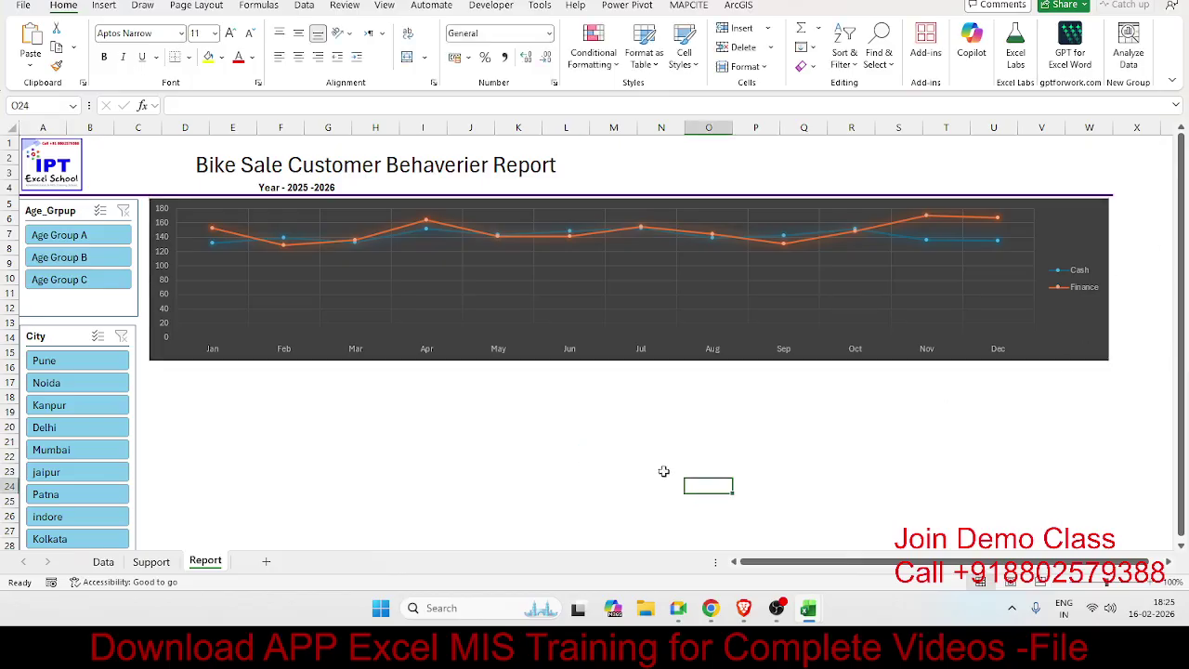
pyautogui.moveTo(521, 360); pyautogui.dragTo(518, 360)
pyautogui.click(377, 427)
# Insert a PivotTable of the bike-sale data at cell A18 of the Support sheet, below the monthly PivotTable.
pyautogui.scroll(-2, 313, 433)
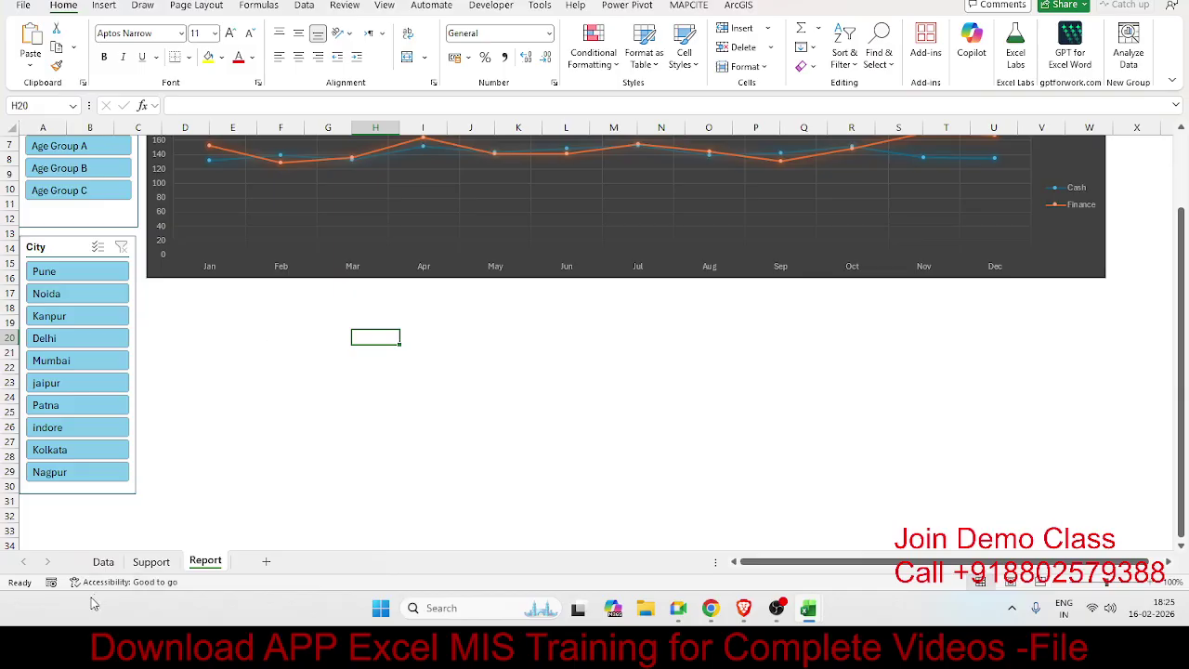
pyautogui.click(150, 561)
pyautogui.moveTo(67, 434); pyautogui.dragTo(47, 408)
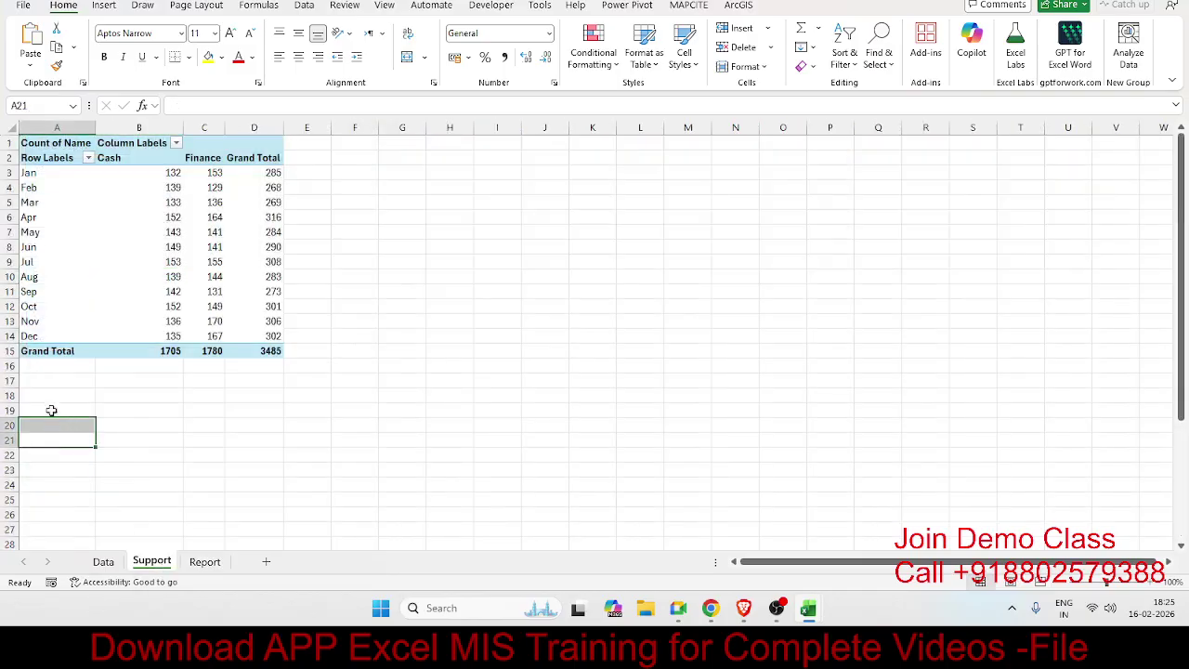
pyautogui.click(57, 400)
pyautogui.click(103, 561)
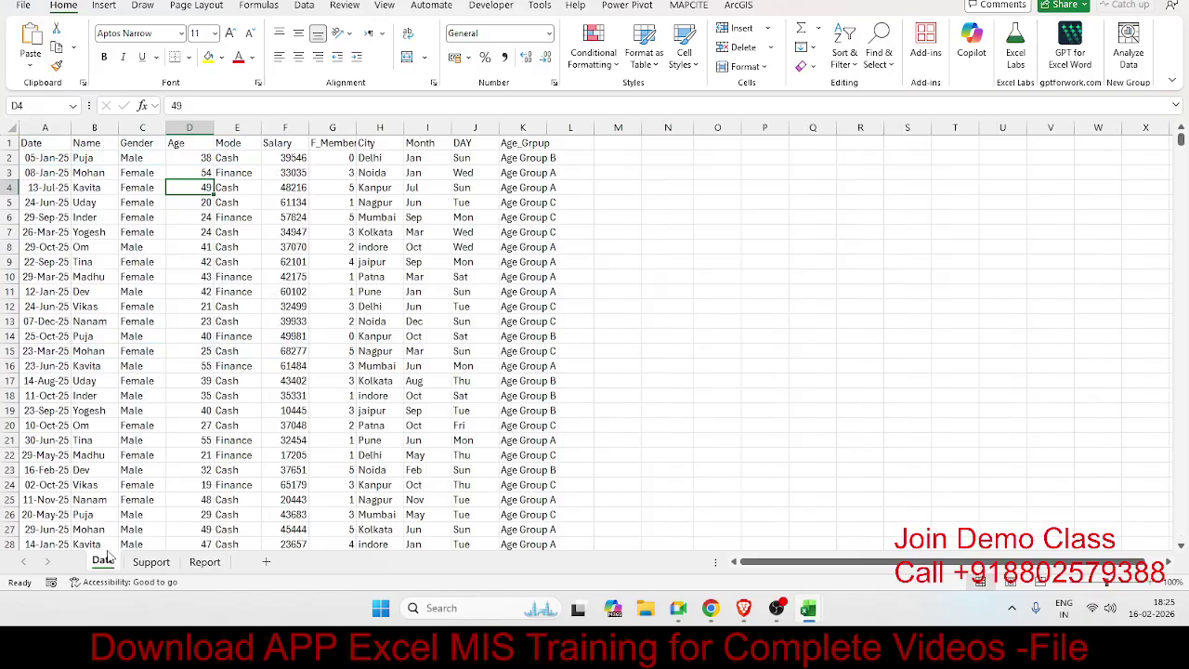
pyautogui.moveTo(193, 157); pyautogui.dragTo(192, 217)
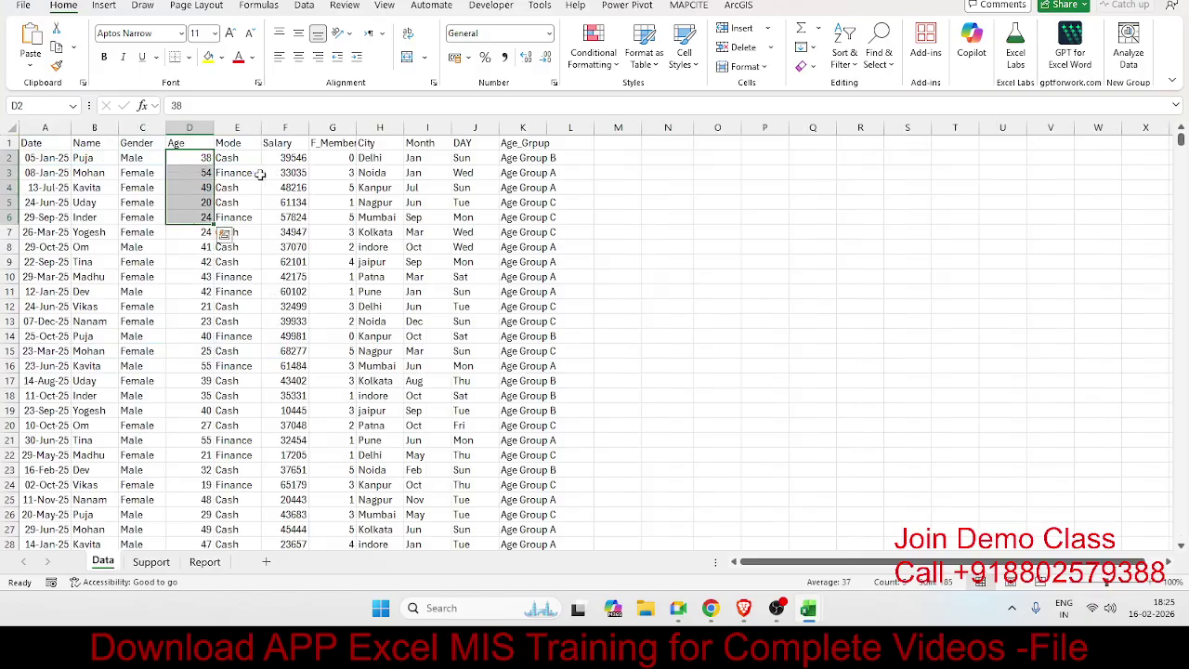
pyautogui.click(152, 561)
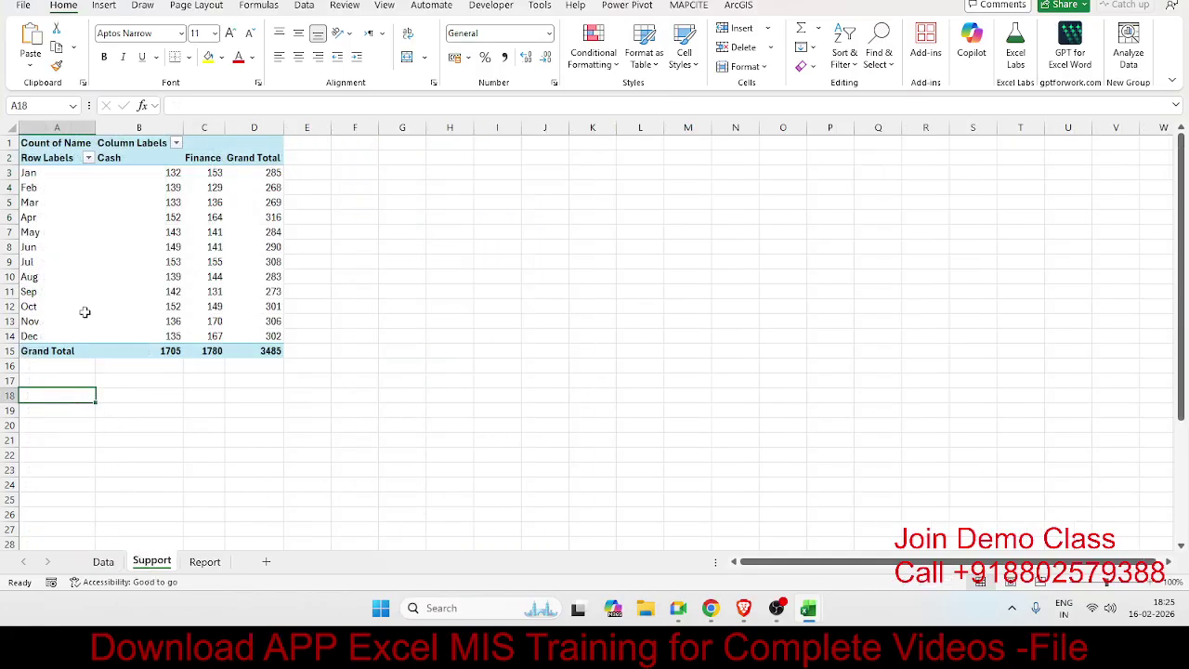
pyautogui.click(103, 6)
pyautogui.click(36, 47)
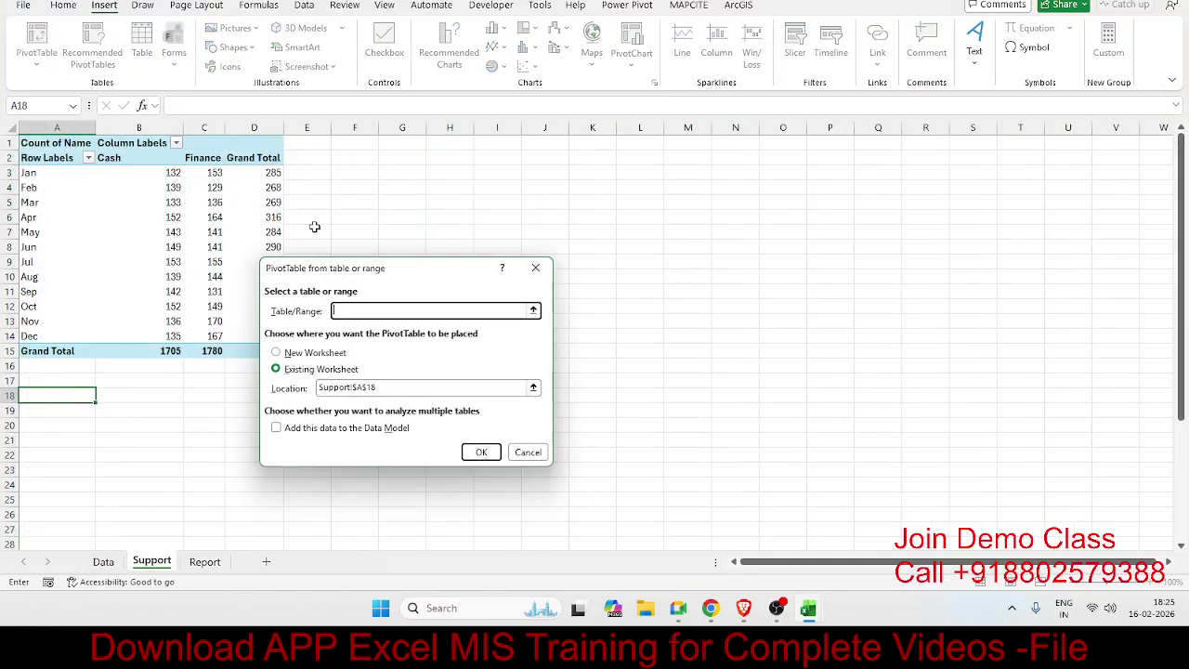
pyautogui.click(481, 451)
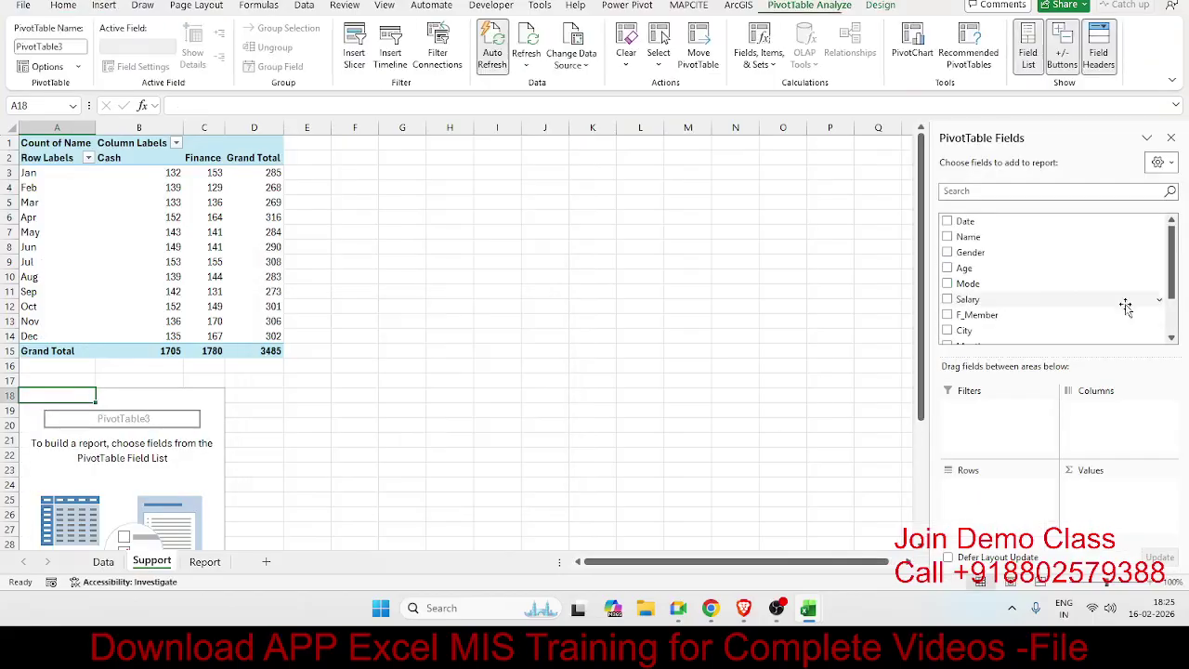
# Use Age as the row field and also as the value field of the new PivotTable, summarized by Count.
pyautogui.moveTo(1026, 269); pyautogui.dragTo(1035, 492)
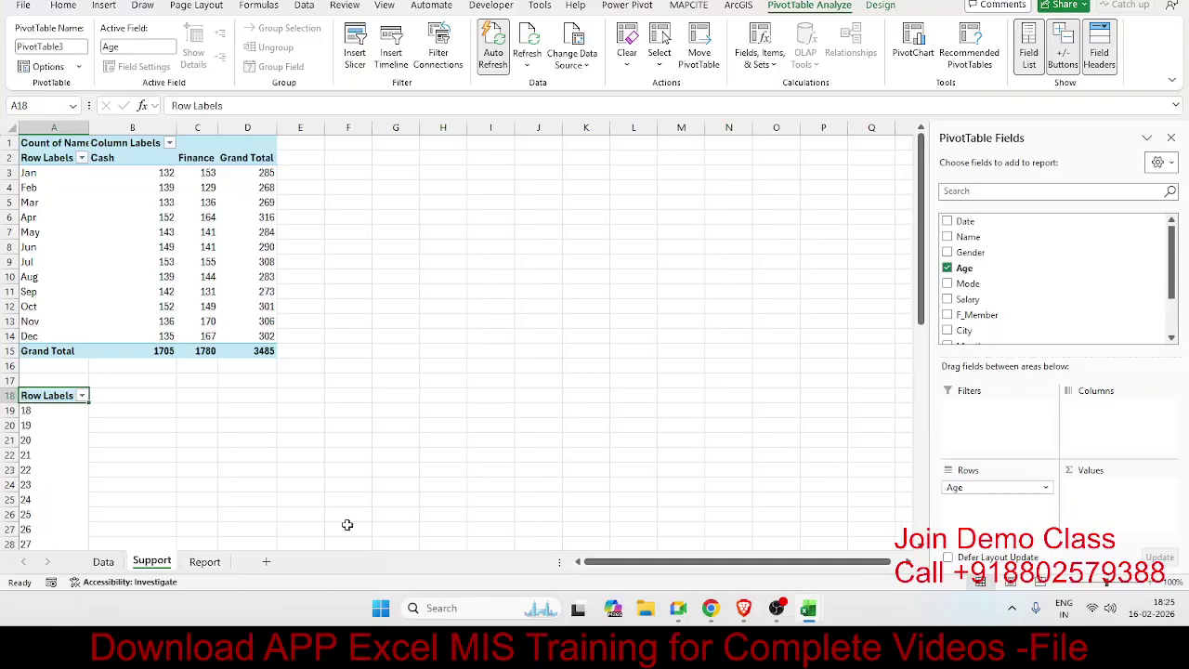
pyautogui.moveTo(966, 270); pyautogui.dragTo(1126, 501)
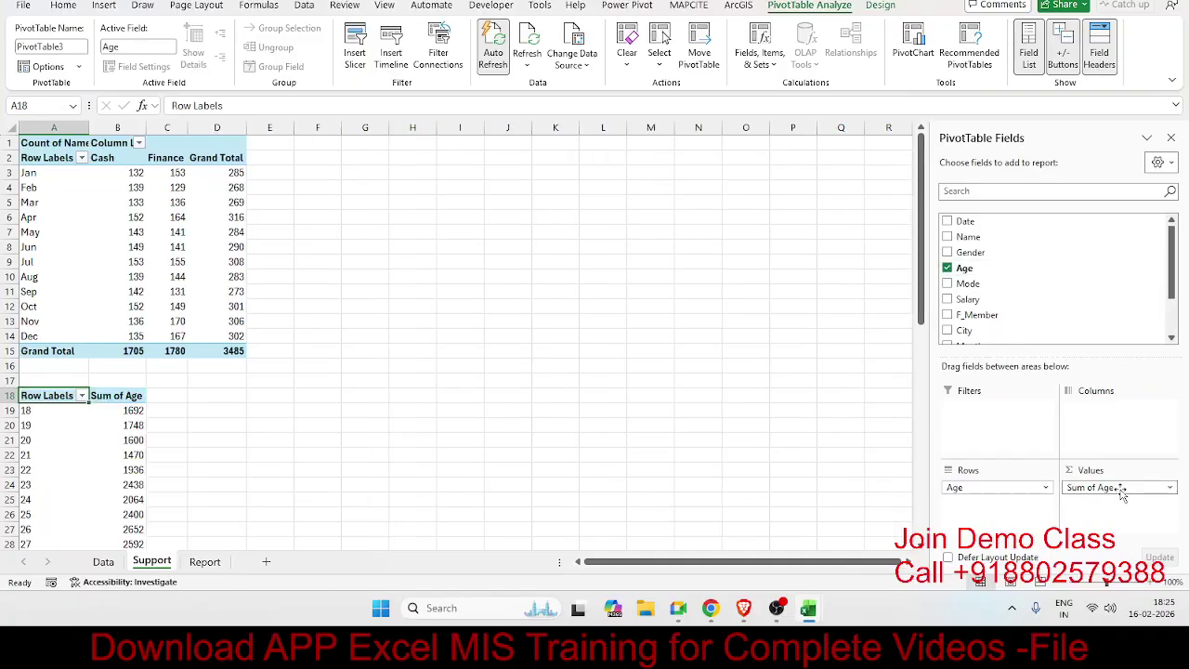
pyautogui.click(1169, 486)
pyautogui.click(1050, 469)
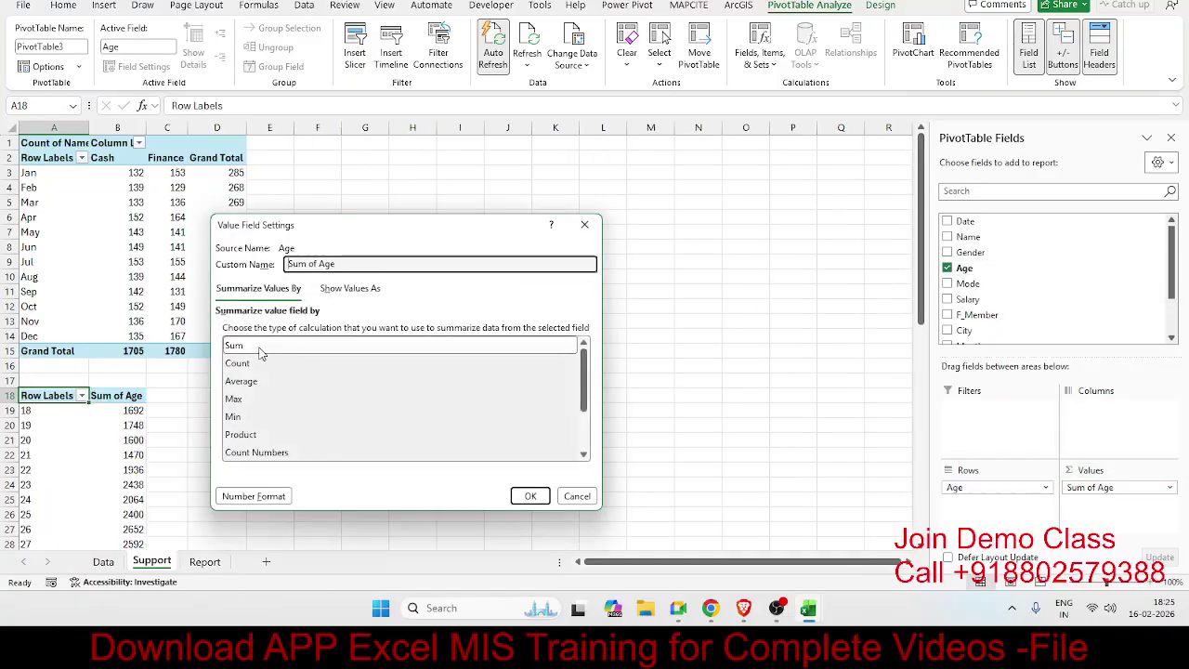
pyautogui.click(263, 363)
pyautogui.click(529, 495)
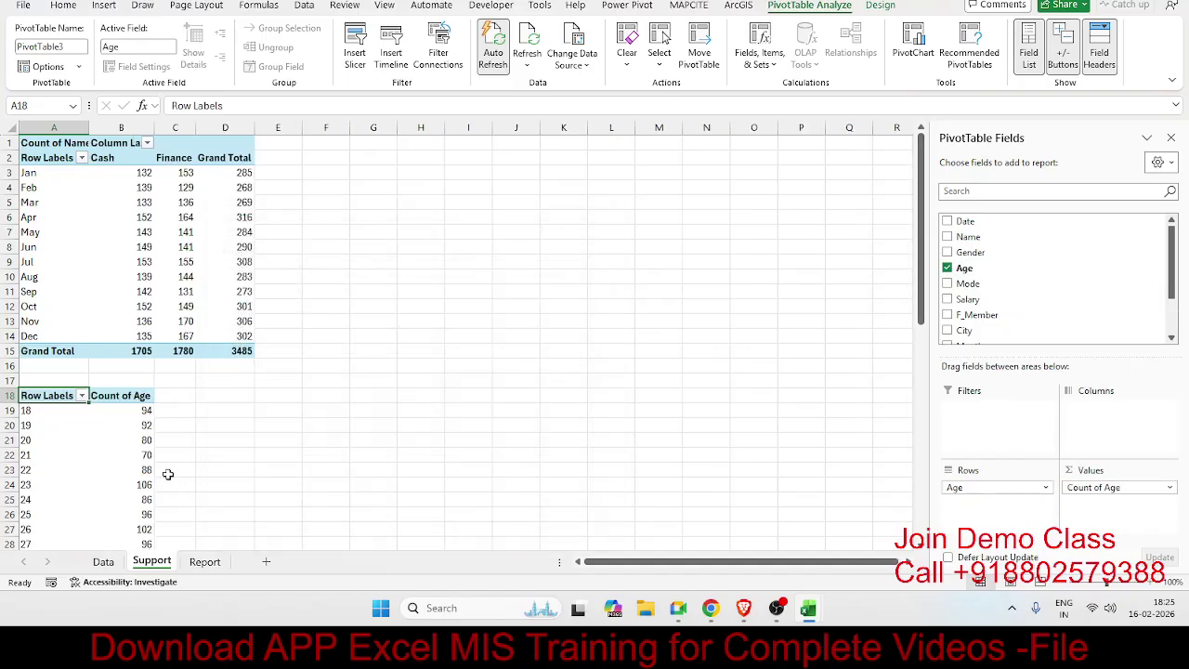
# Group the PivotTable's Age row labels from 18 to 55 in intervals of 10.
pyautogui.rightClick(58, 454)
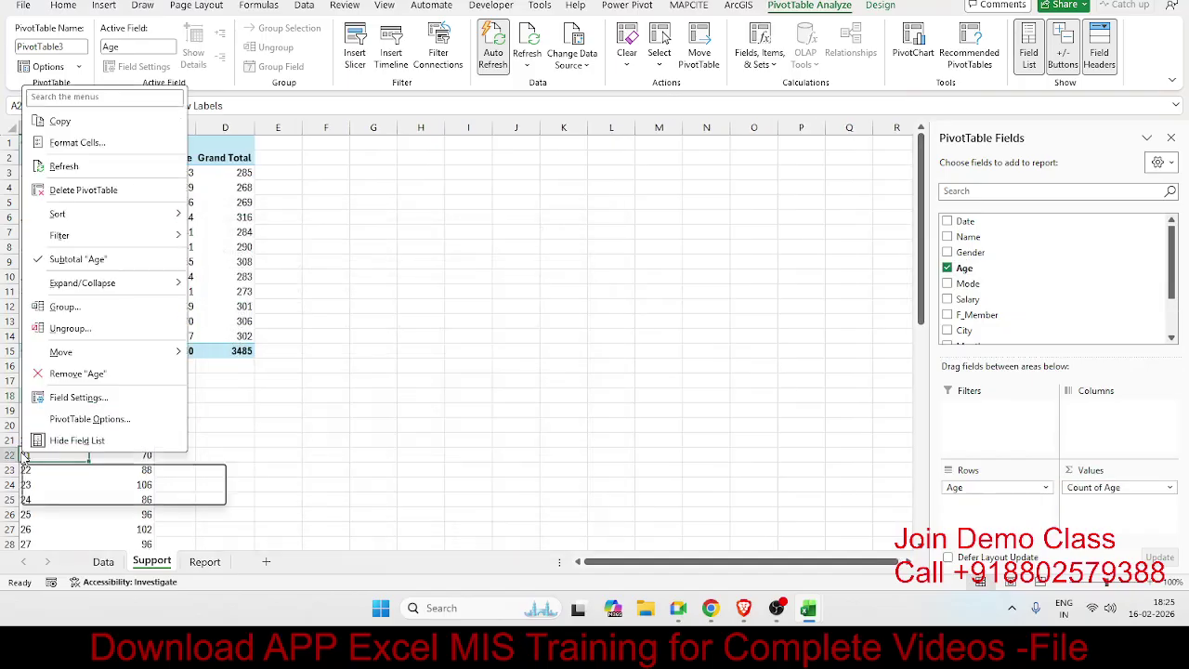
pyautogui.click(65, 307)
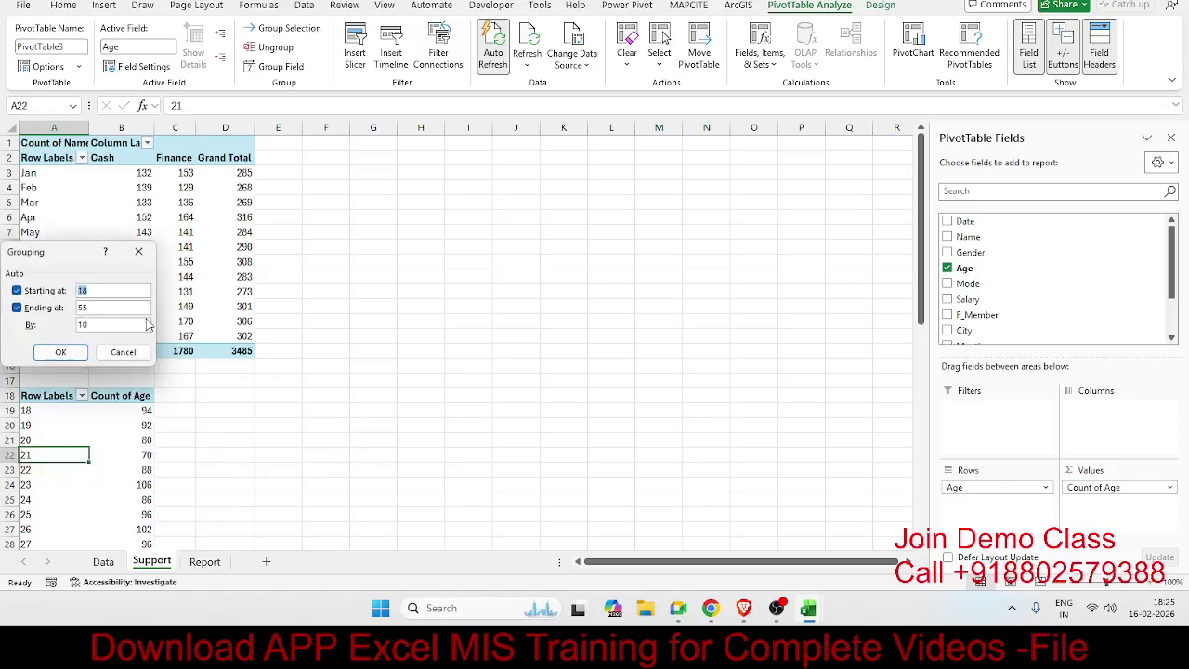
pyautogui.click(73, 353)
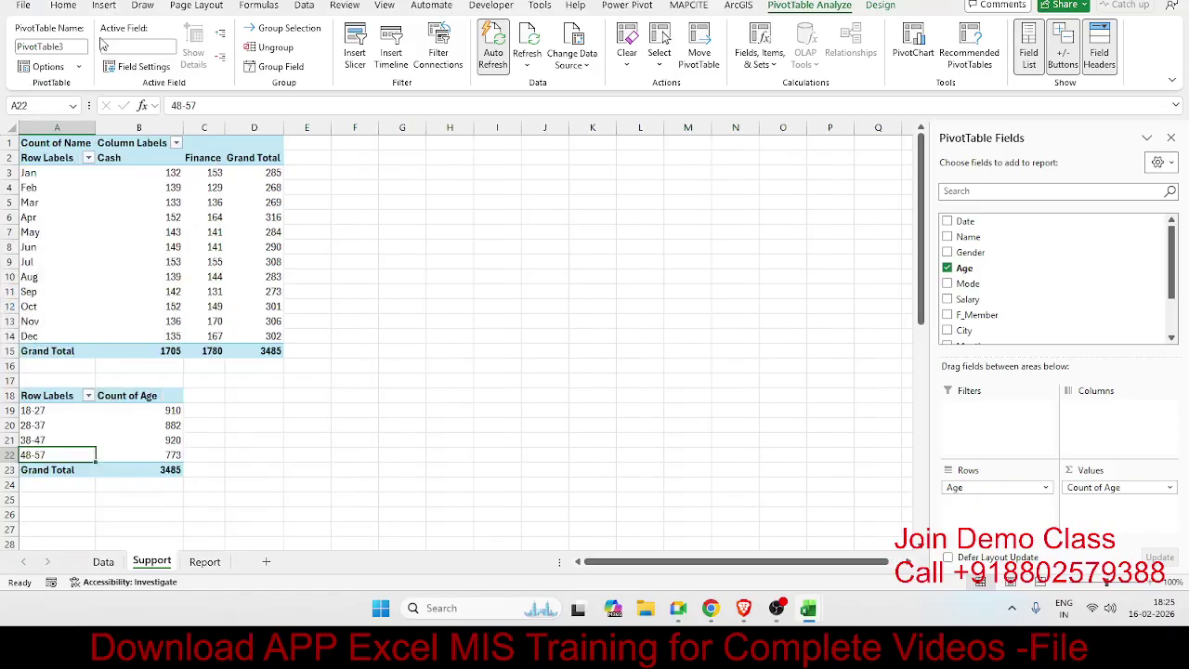
# Insert a clustered column PivotChart from the grouped Age PivotTable and apply the dark chart style with blue outlined columns.
pyautogui.click(104, 6)
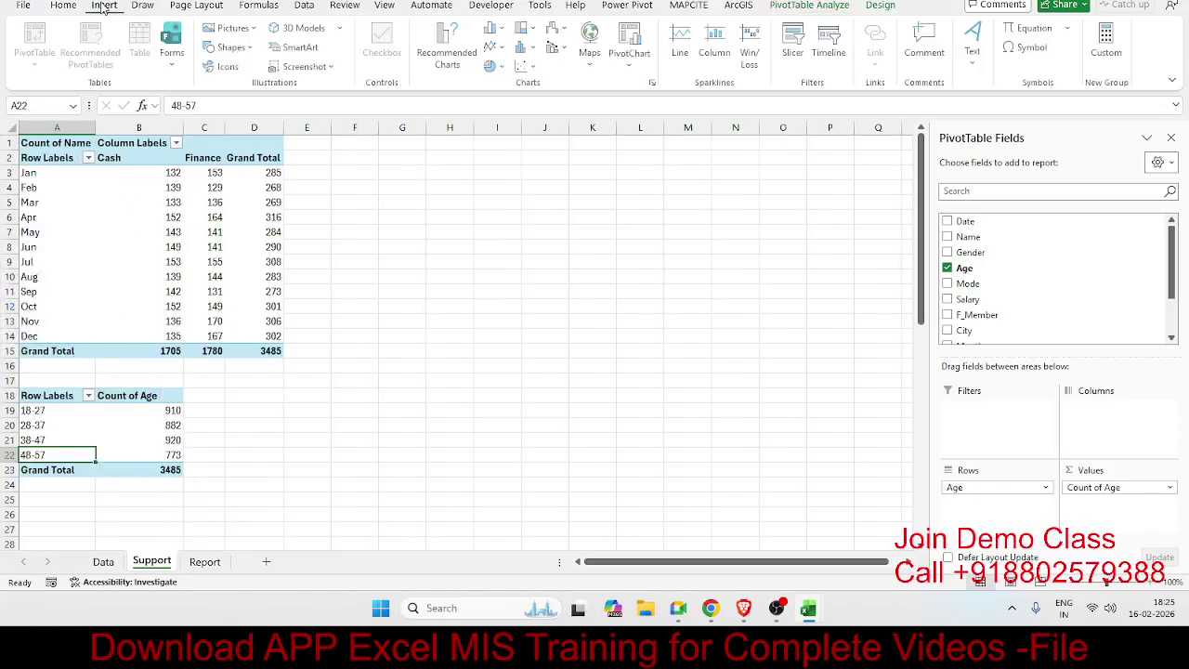
pyautogui.click(507, 34)
pyautogui.click(502, 73)
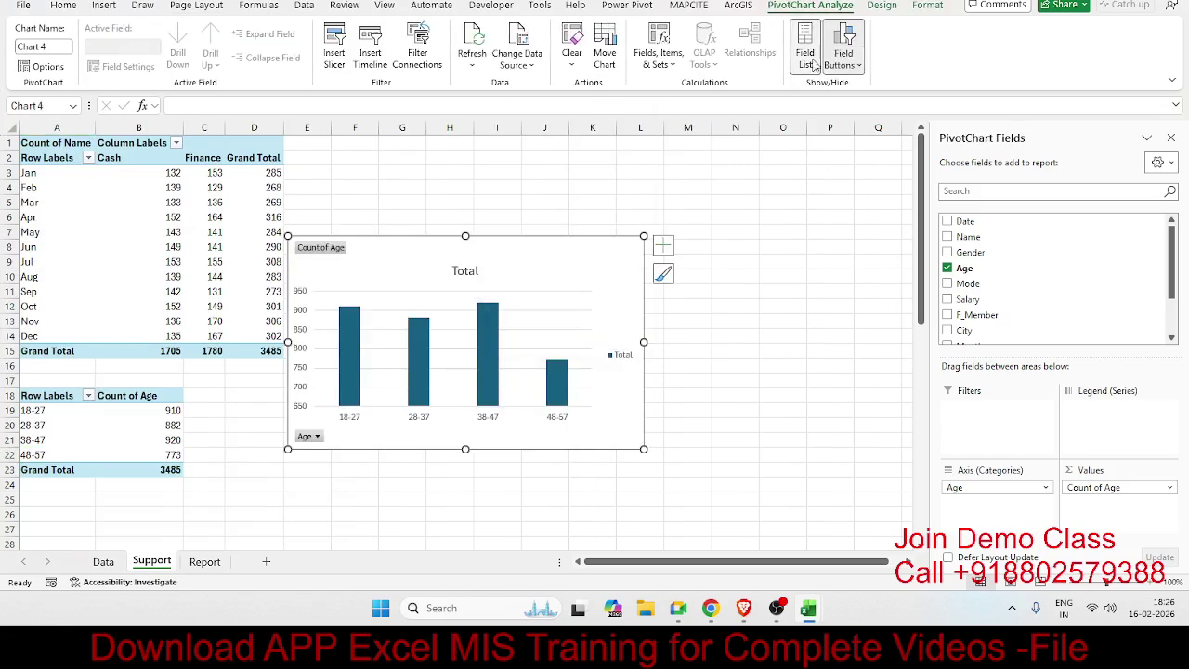
pyautogui.click(882, 7)
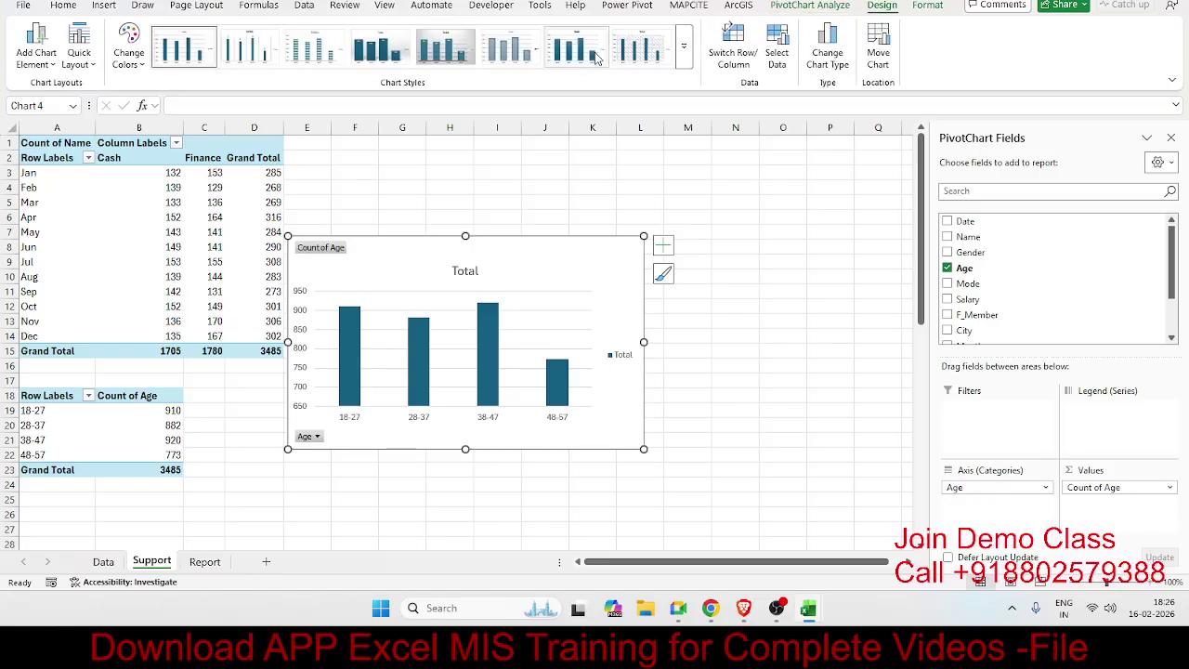
pyautogui.click(683, 46)
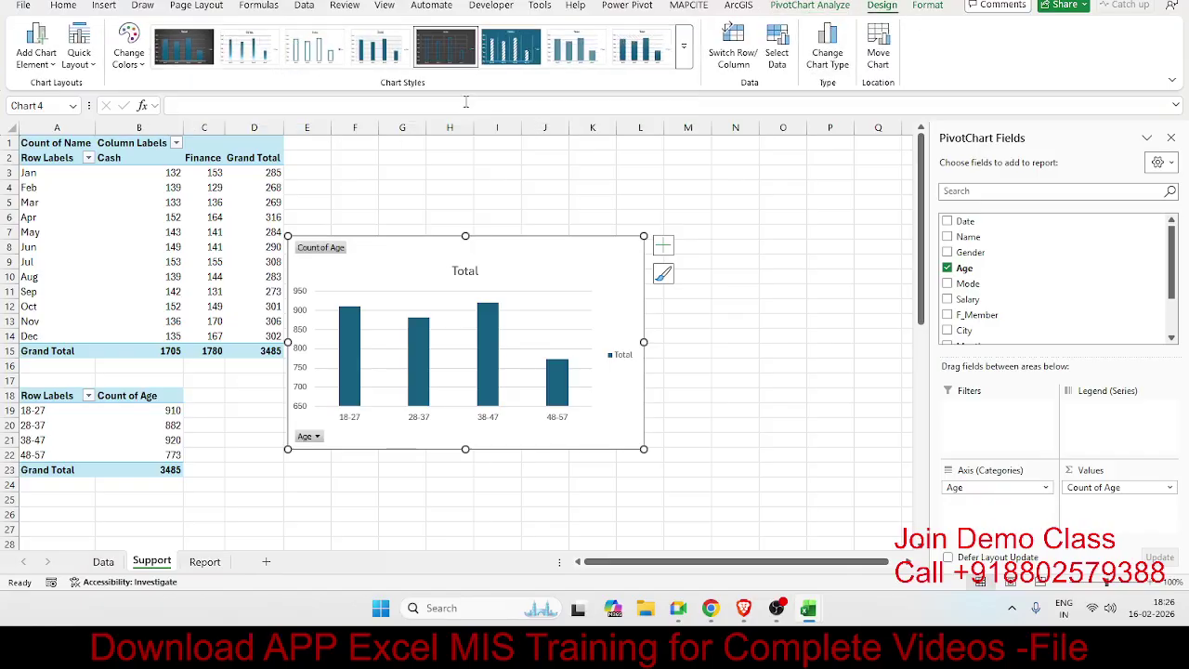
# Hide all field buttons on the age column chart and remove its legend.
pyautogui.rightClick(348, 249)
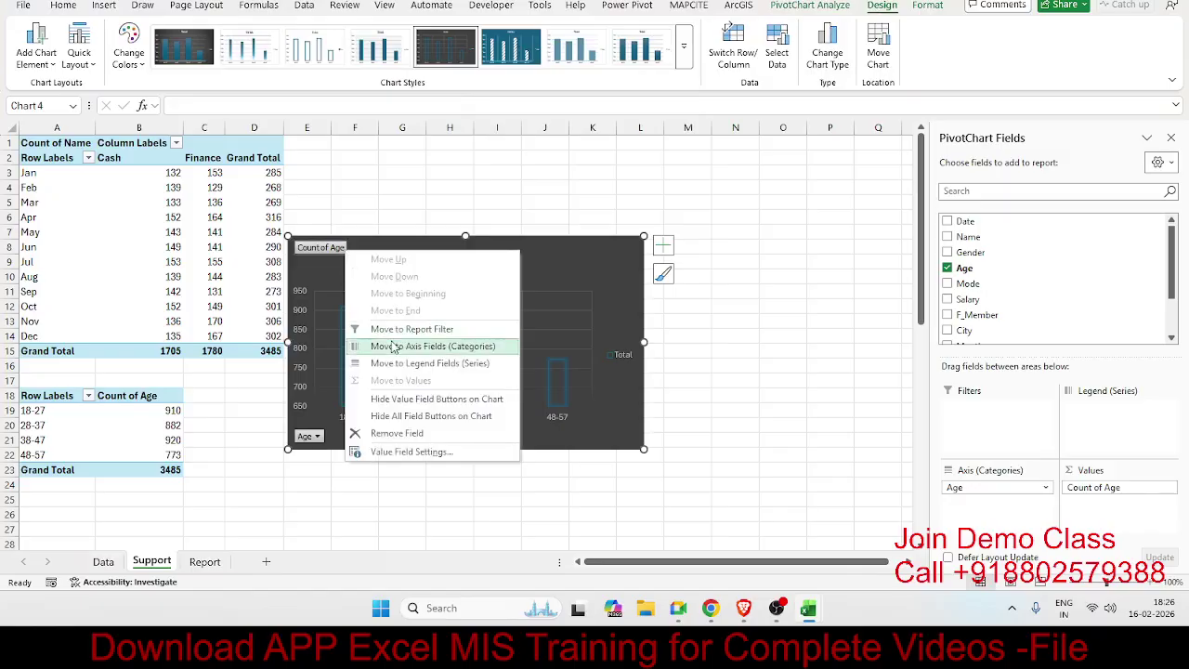
pyautogui.click(393, 418)
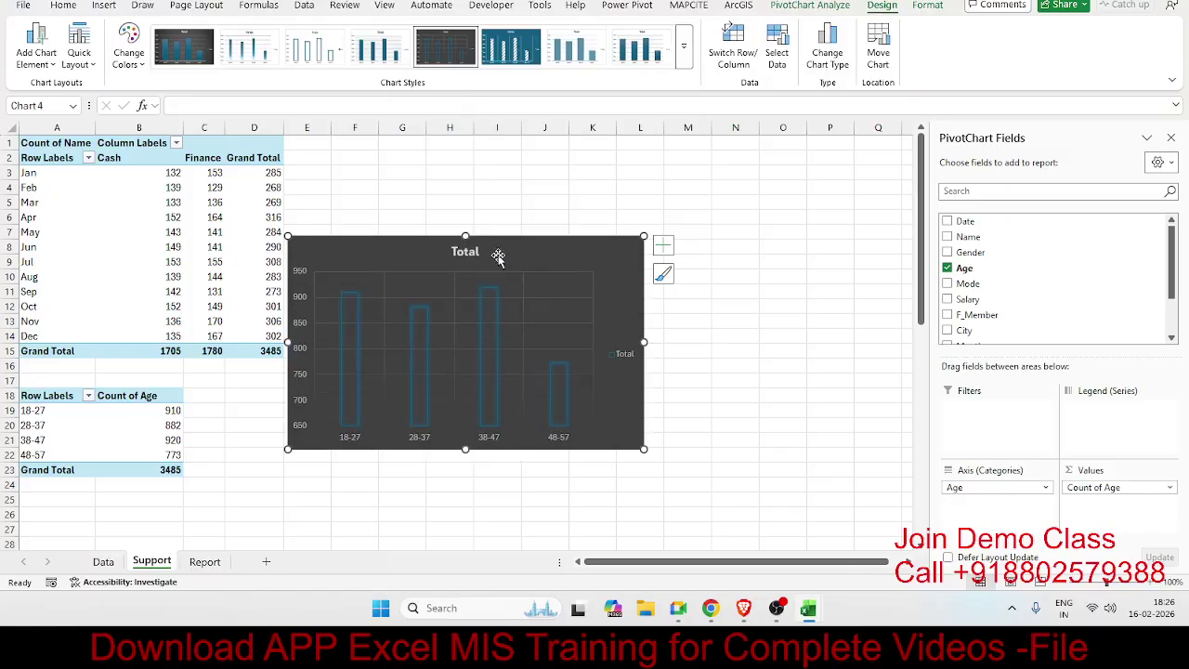
pyautogui.click(663, 249)
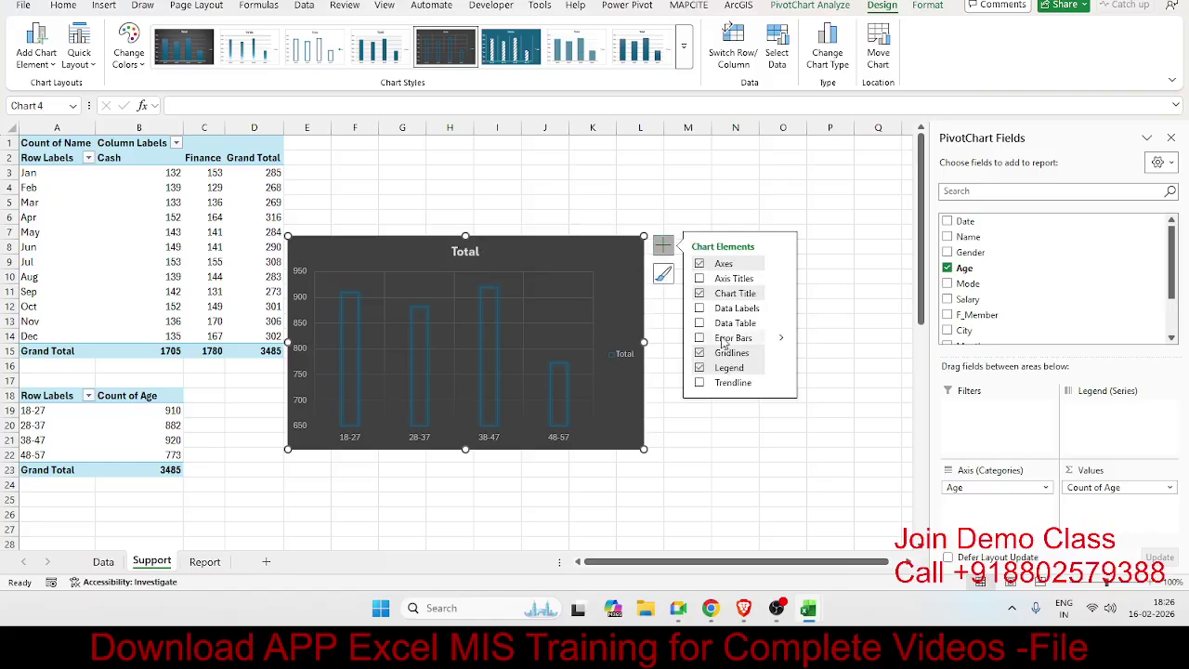
pyautogui.click(699, 367)
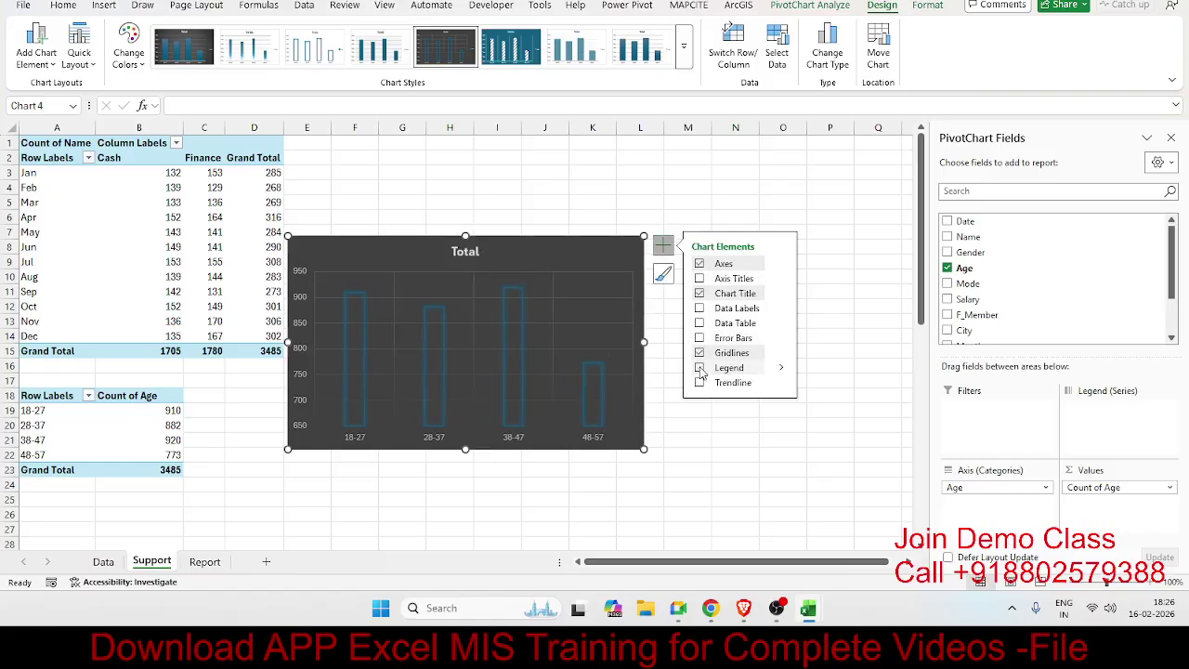
# Change the age column chart's title to "Sales by Age Group".
pyautogui.click(465, 249)
pyautogui.doubleClick(467, 252)
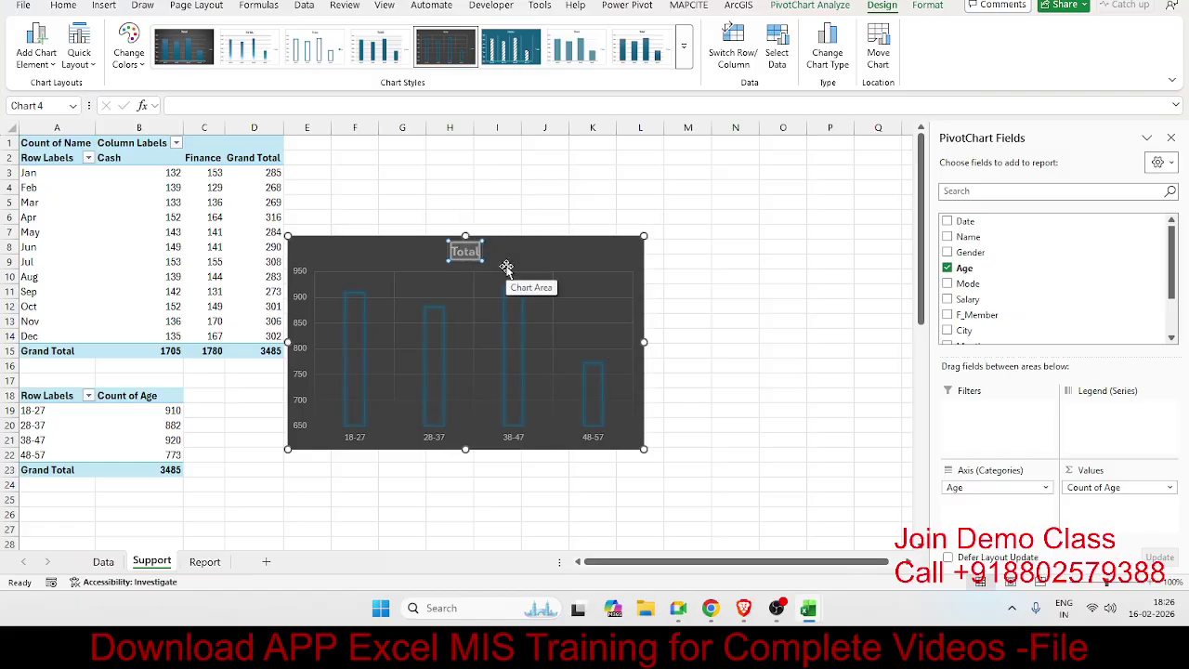
pyautogui.write('Sales by')
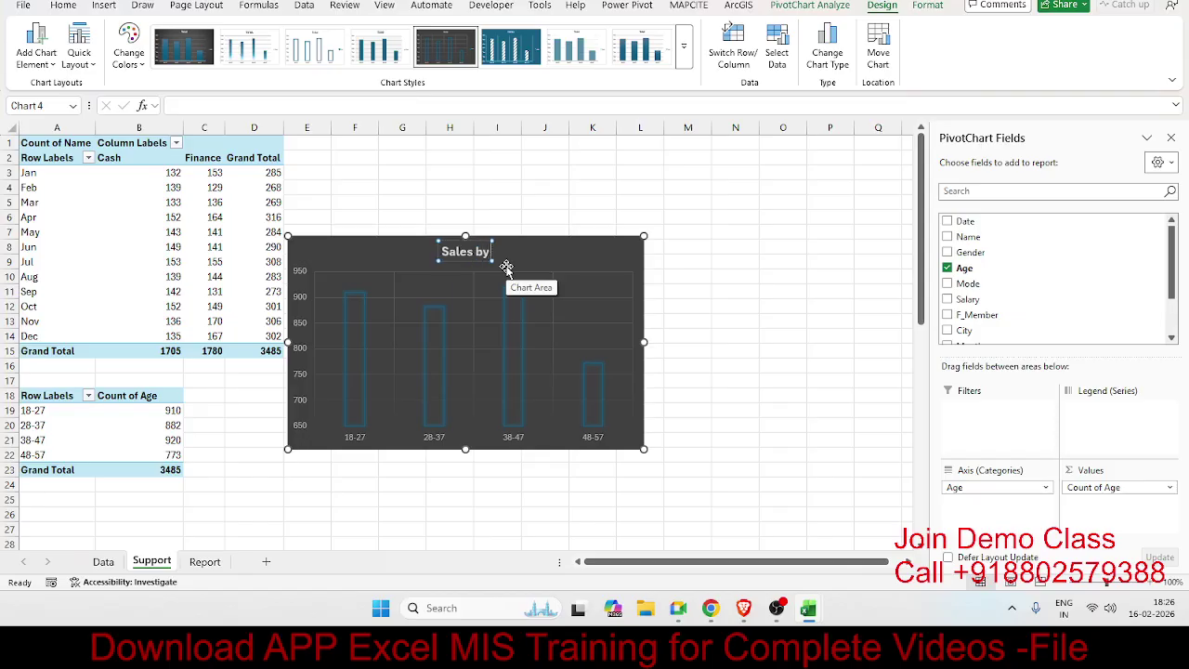
pyautogui.write(' Age')
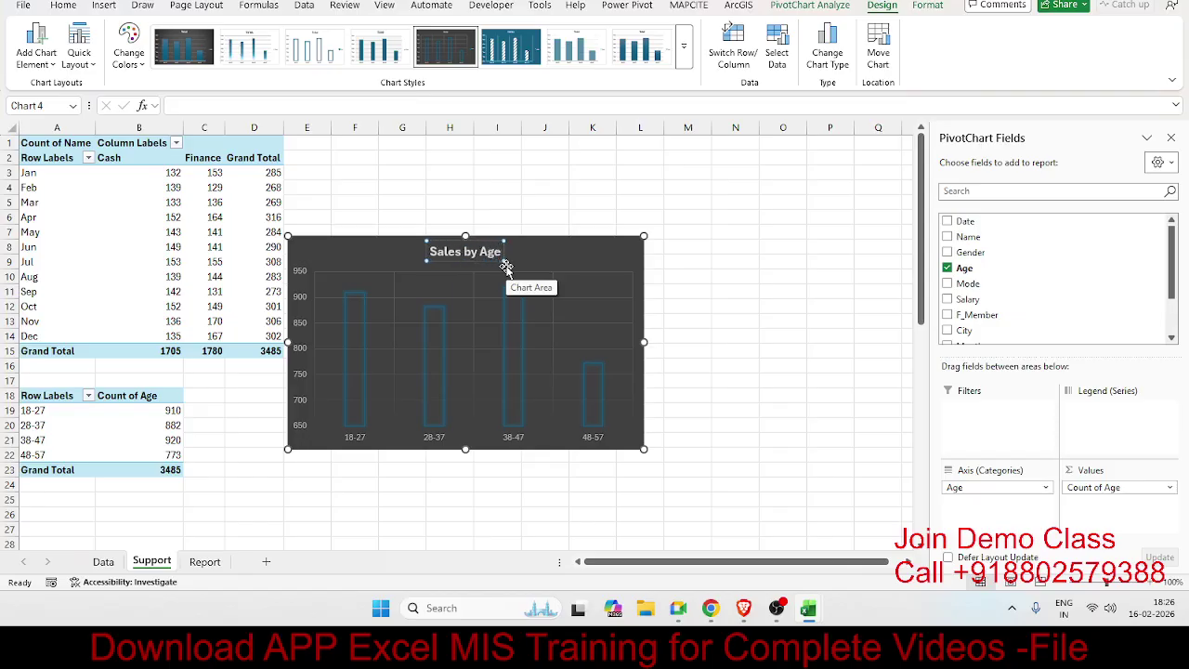
pyautogui.write(' Group')
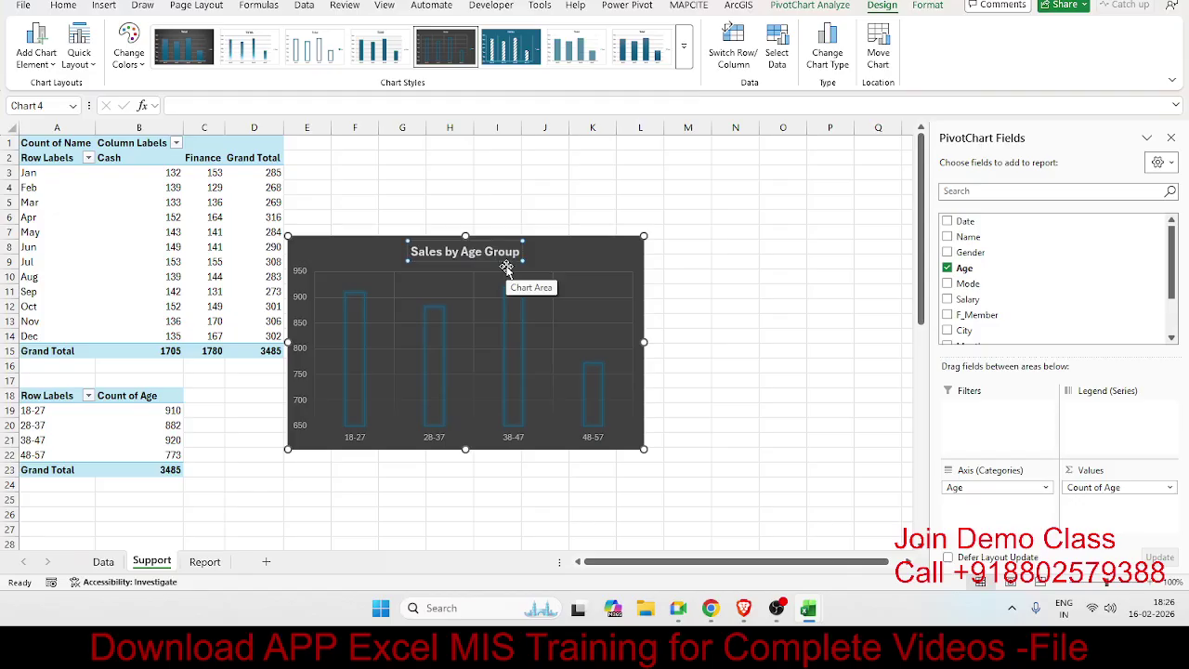
pyautogui.click(718, 286)
# Move the age group chart to the Report sheet, place it below the line chart beside the City slicer, and narrow it to about two-thirds width.
pyautogui.click(632, 288)
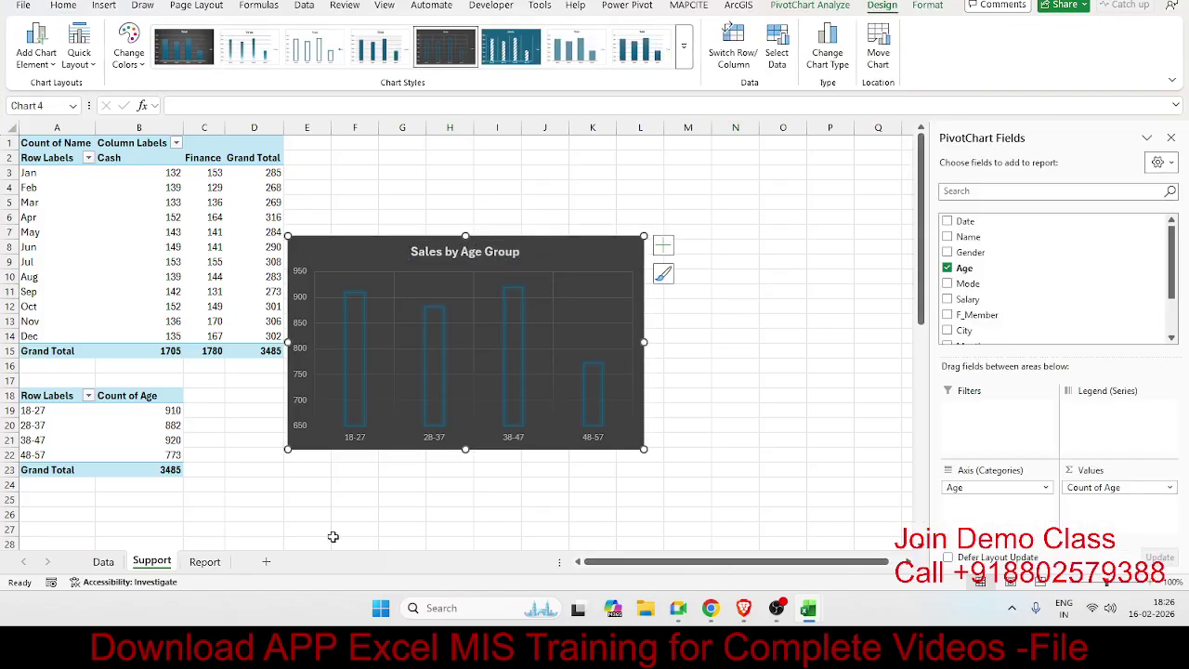
pyautogui.hotkey('ctrl', 'x')
pyautogui.click(204, 560)
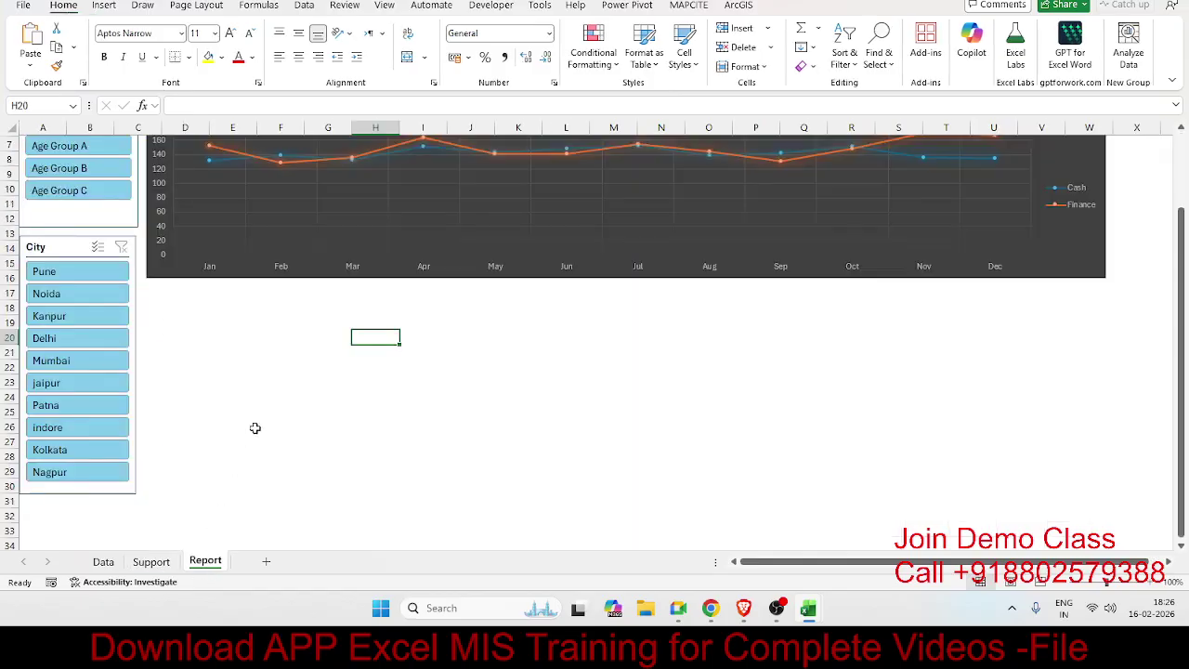
pyautogui.click(256, 426)
pyautogui.hotkey('ctrl', 'v')
pyautogui.moveTo(299, 424); pyautogui.dragTo(237, 293)
pyautogui.moveTo(507, 393); pyautogui.dragTo(384, 391)
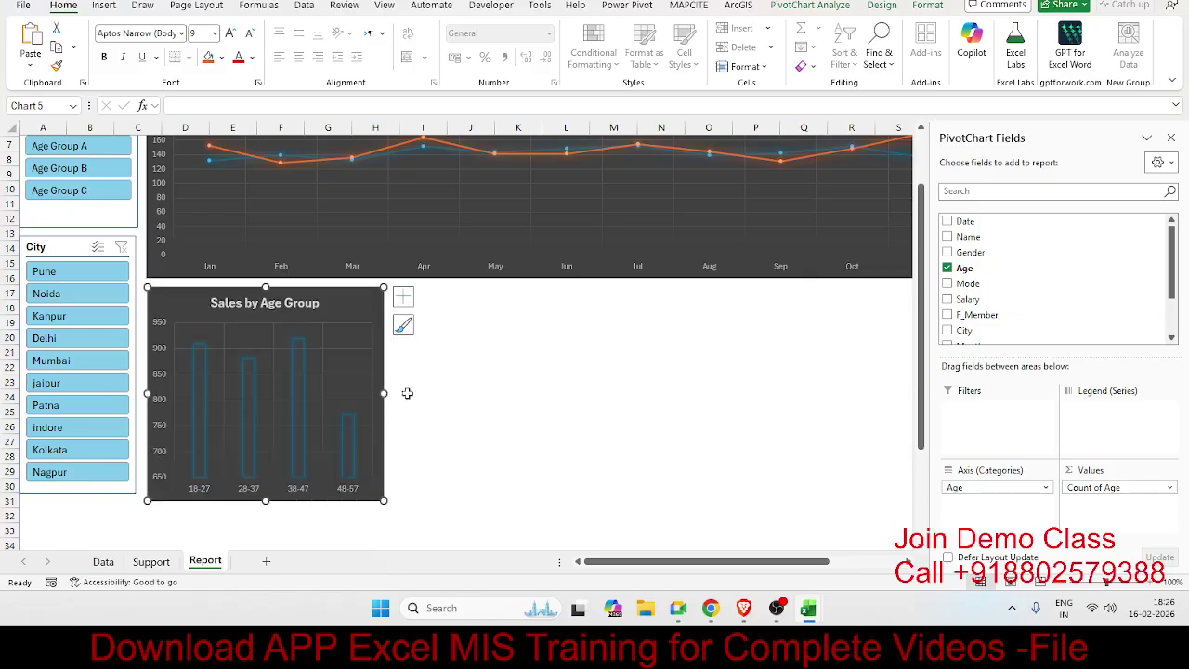
pyautogui.click(444, 394)
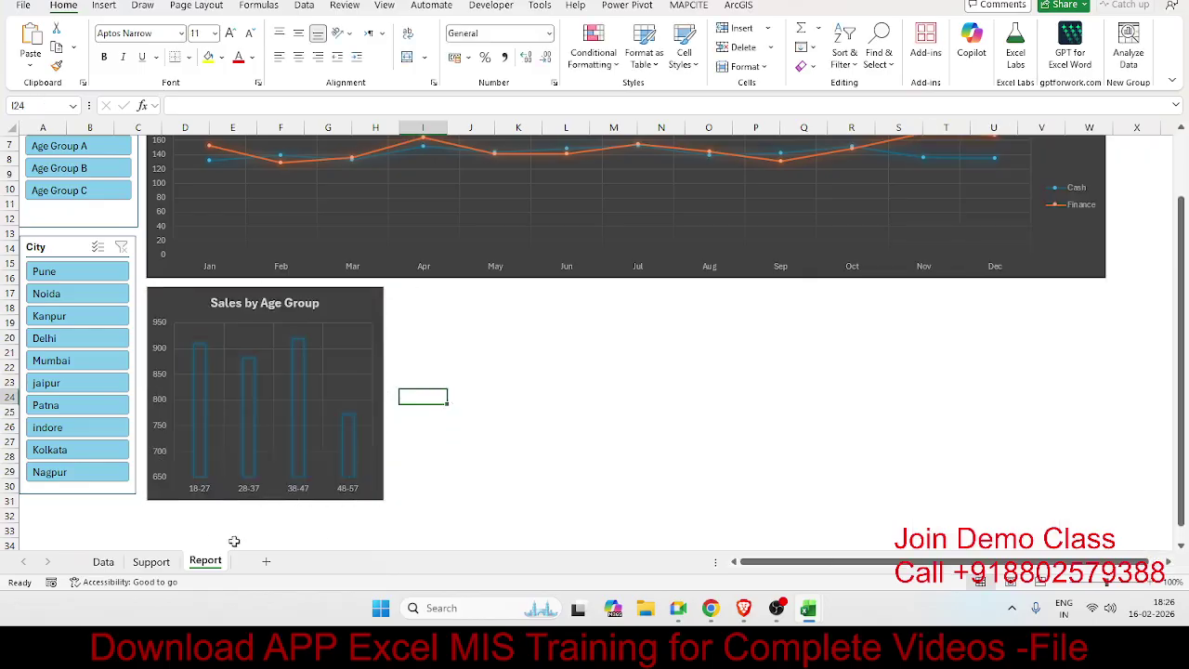
# Insert a PivotTable at cell E19 of the Support sheet with Mode as the row field and Count of Mode as the values.
pyautogui.click(167, 568)
pyautogui.click(287, 408)
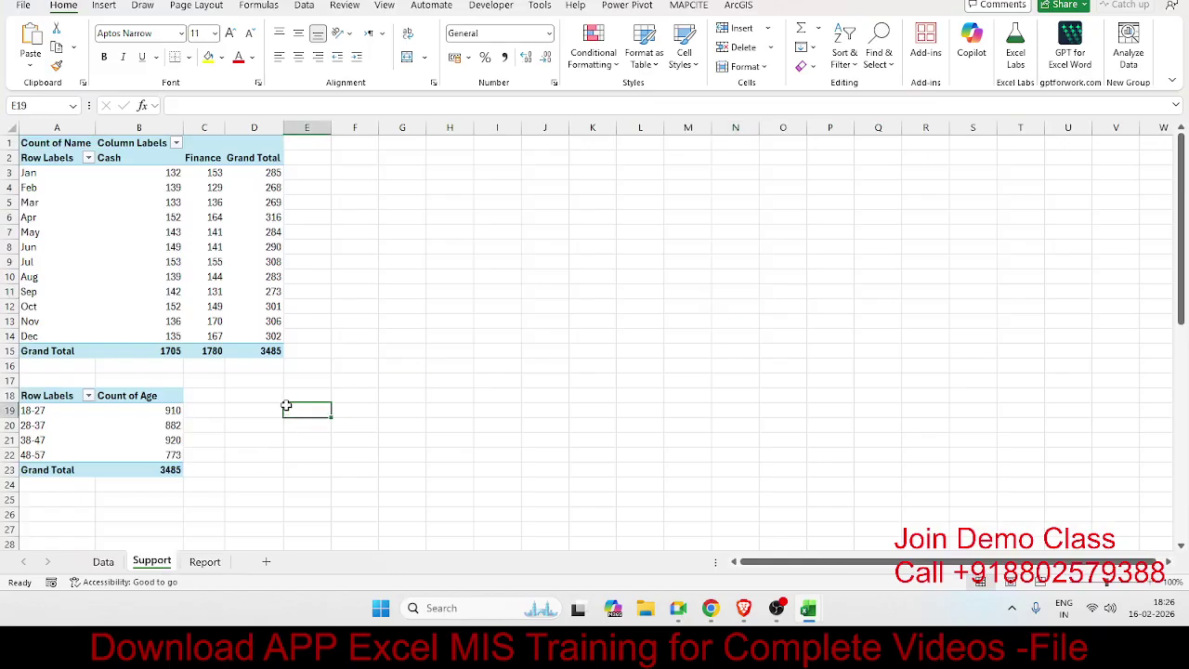
pyautogui.click(104, 6)
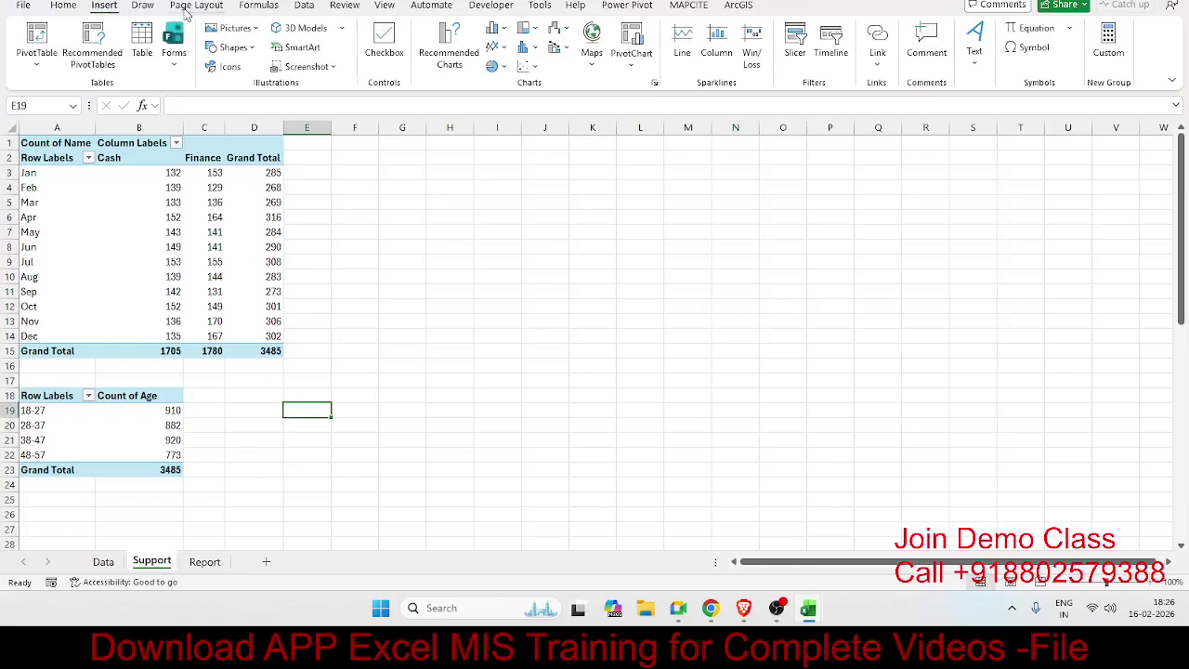
pyautogui.click(493, 47)
pyautogui.click(495, 51)
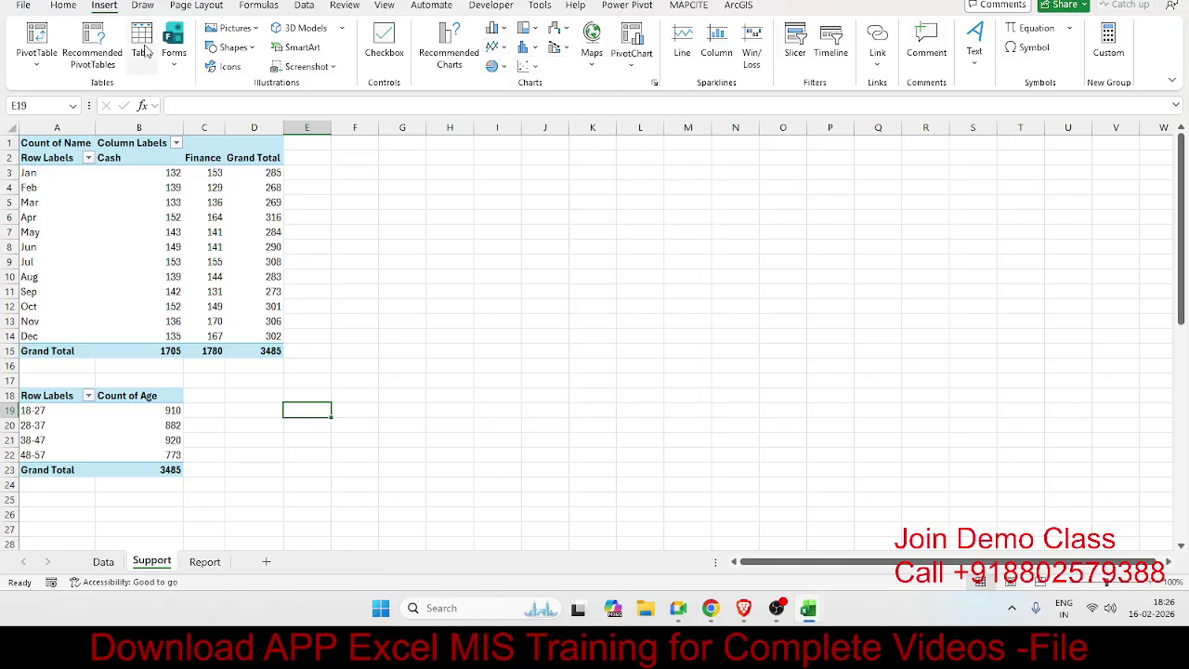
pyautogui.click(36, 42)
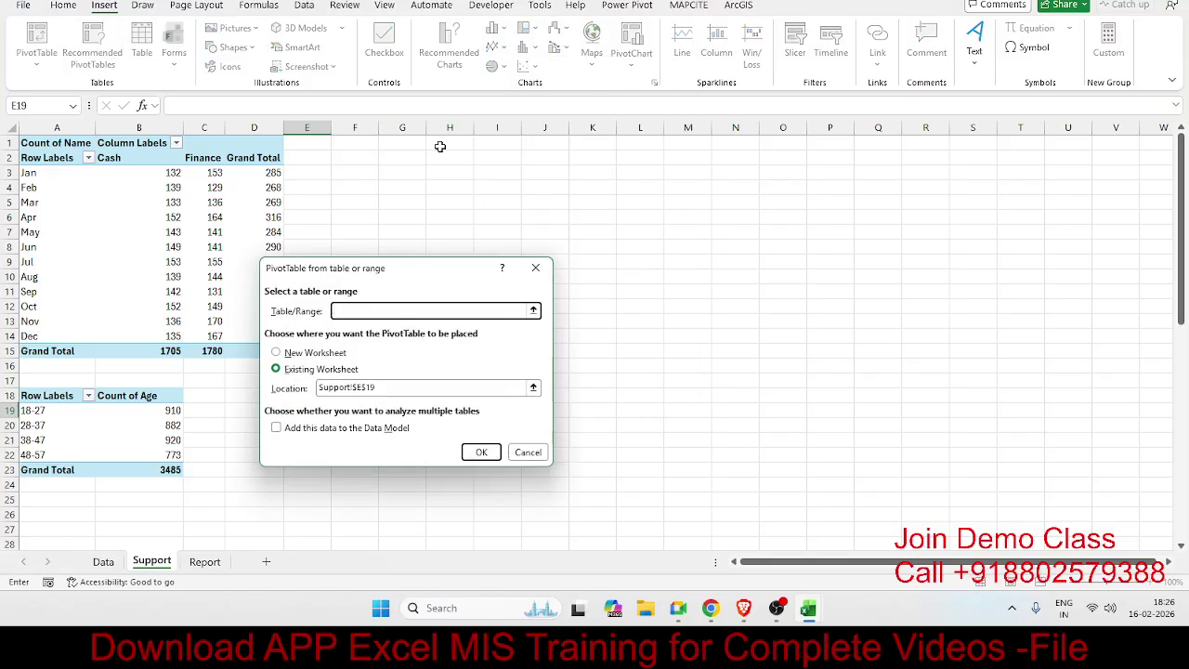
pyautogui.click(492, 457)
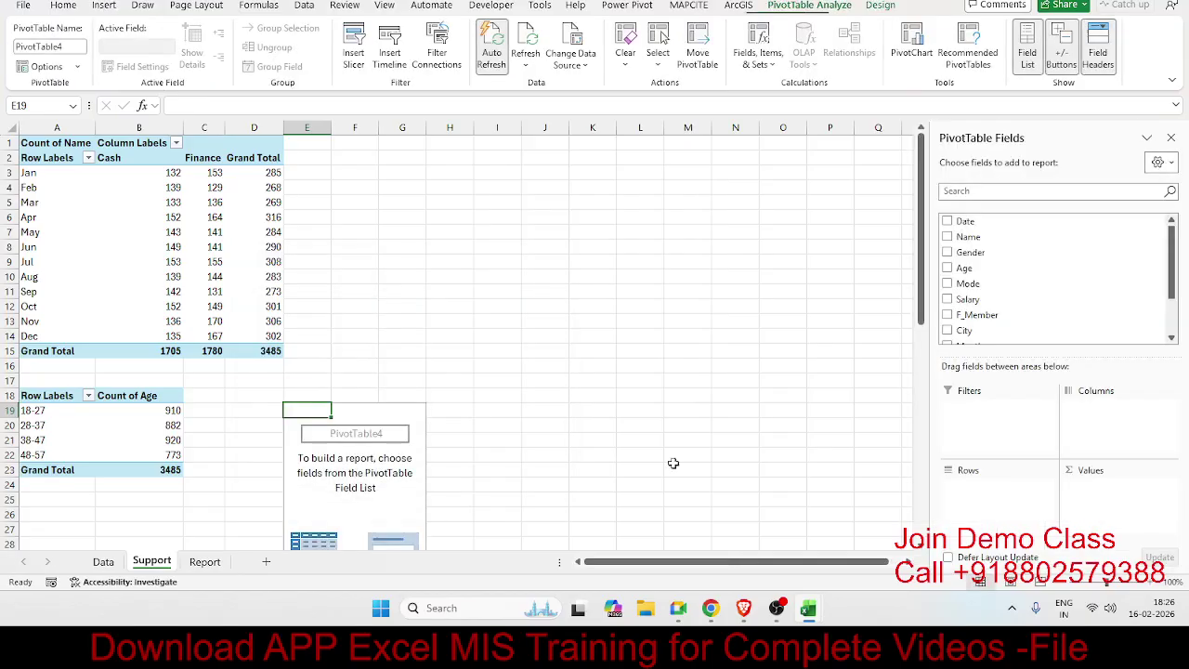
pyautogui.moveTo(980, 288); pyautogui.dragTo(971, 483)
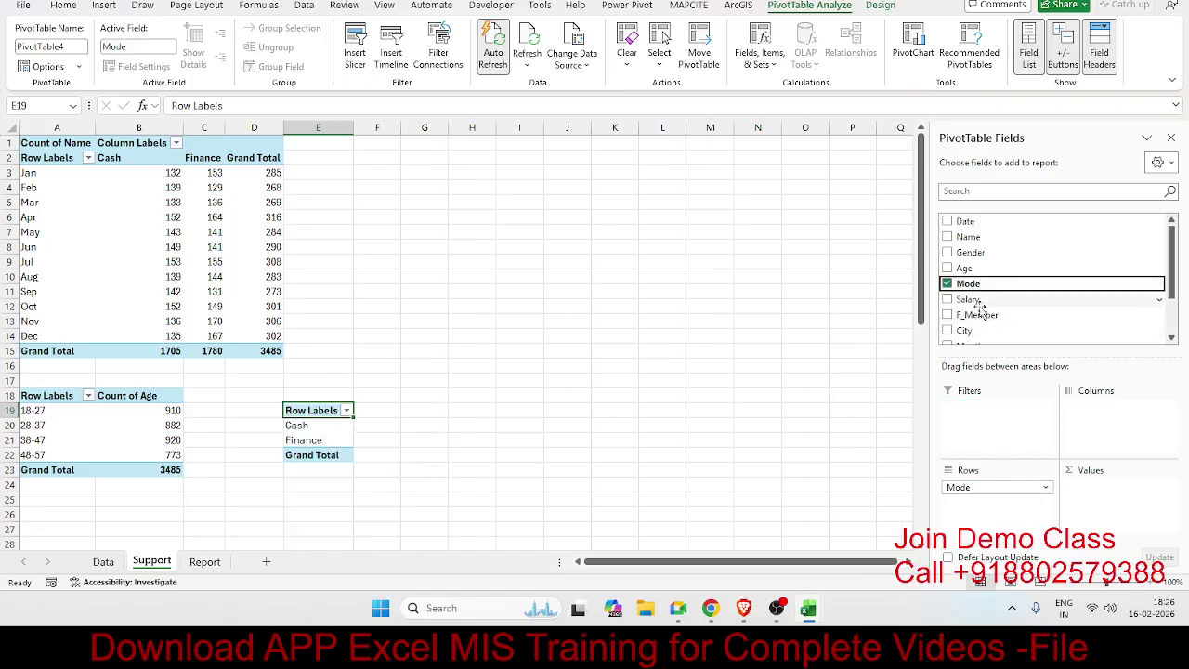
pyautogui.moveTo(967, 284); pyautogui.dragTo(1097, 506)
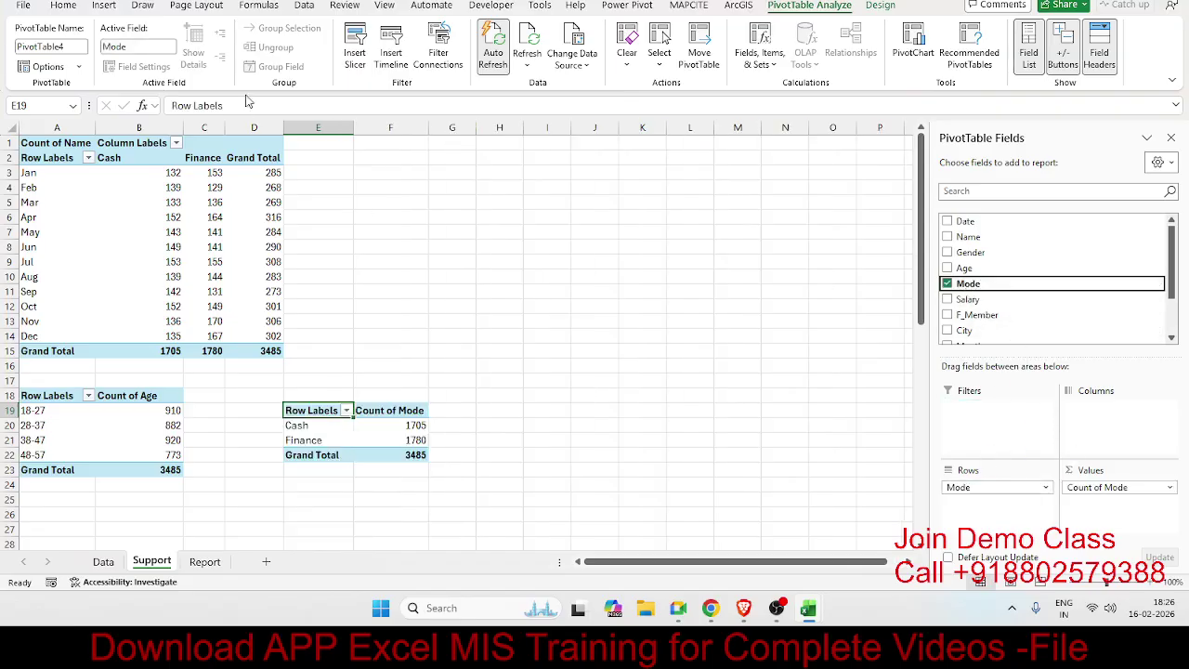
# Insert a doughnut PivotChart from the Mode PivotTable.
pyautogui.click(63, 4)
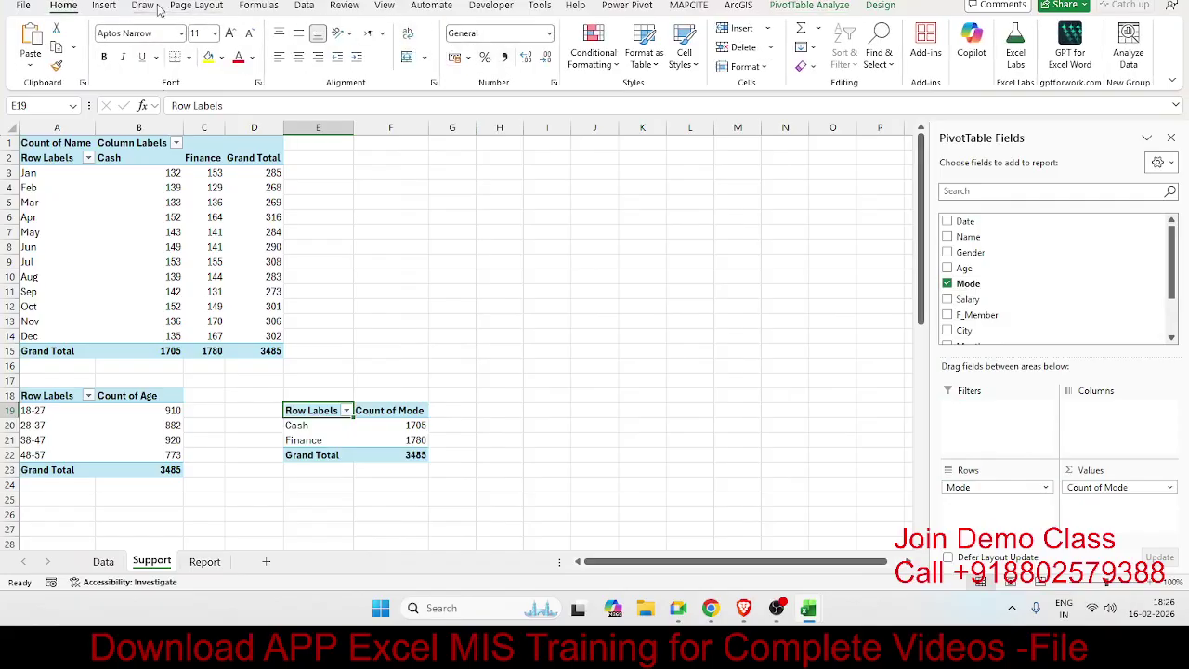
pyautogui.click(104, 7)
pyautogui.click(498, 66)
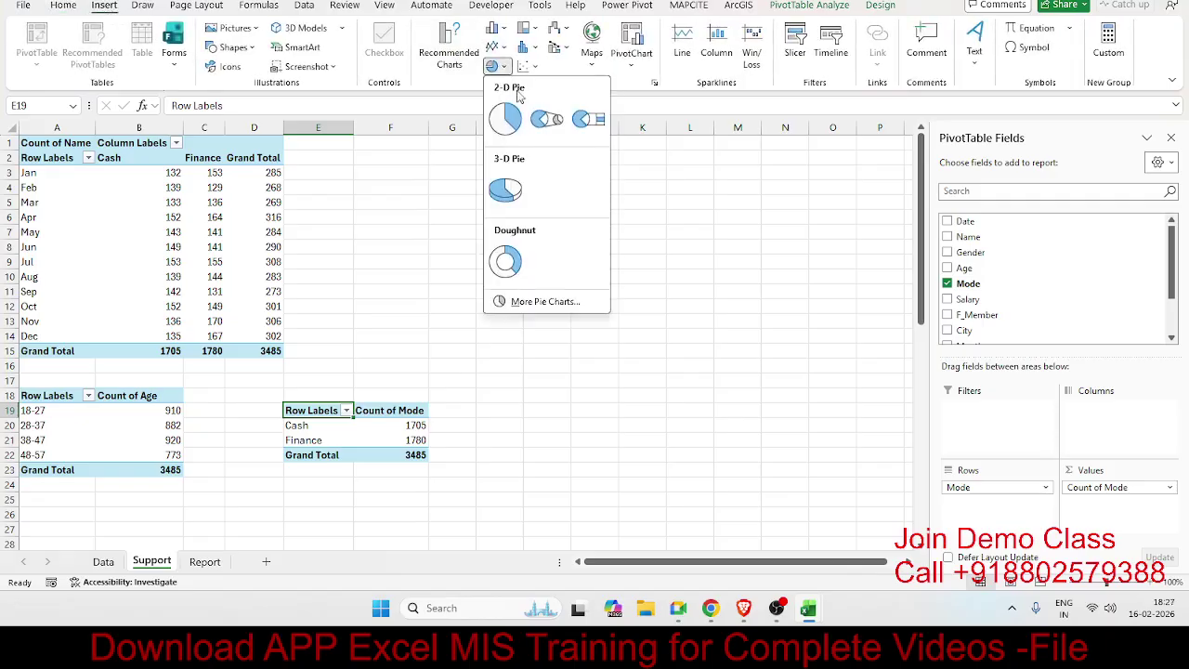
pyautogui.click(509, 253)
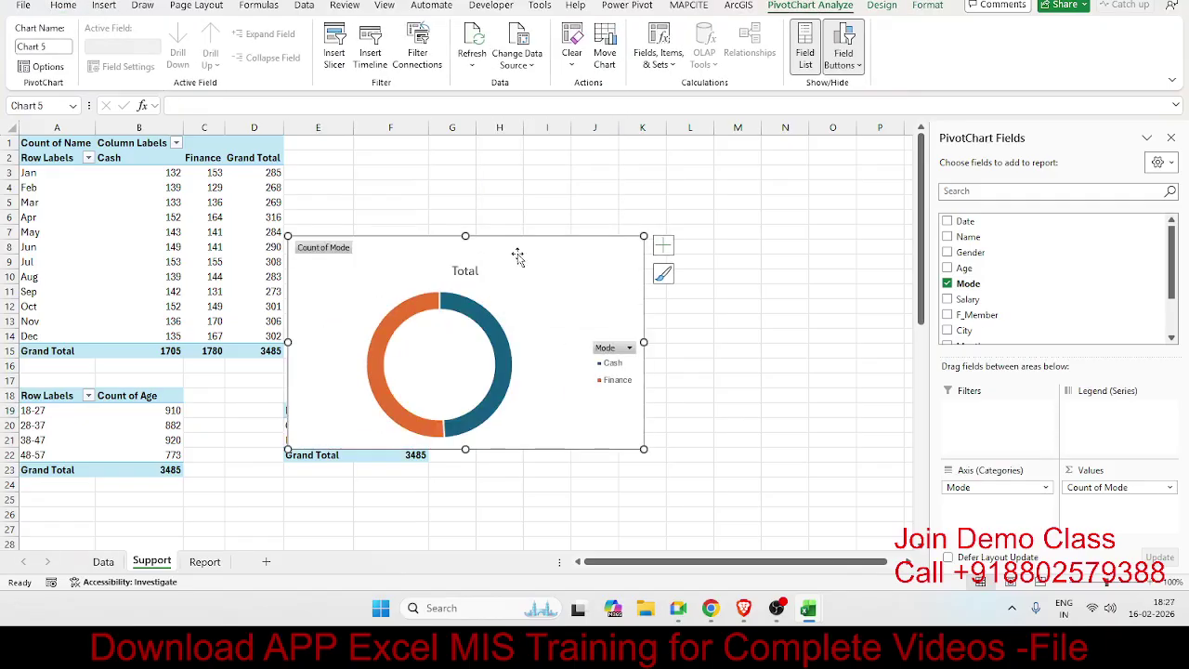